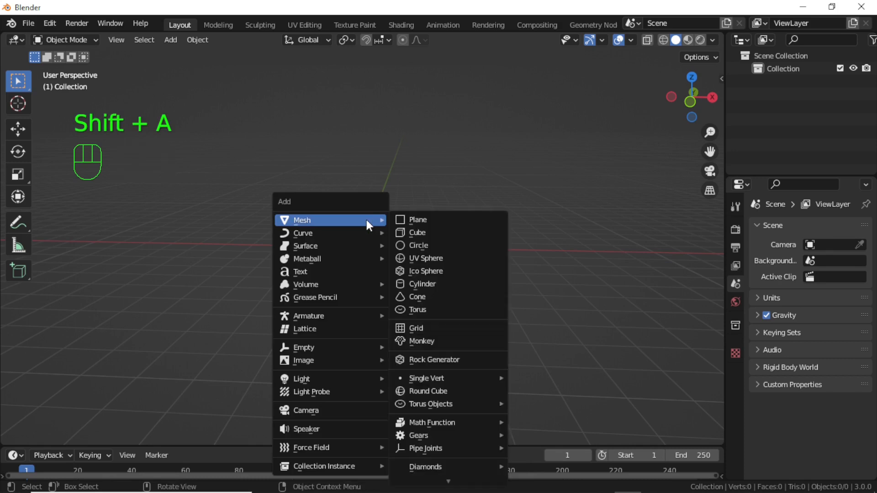
Add a mesh circle at the world origin and set its vertex count to 64
click(411, 250)
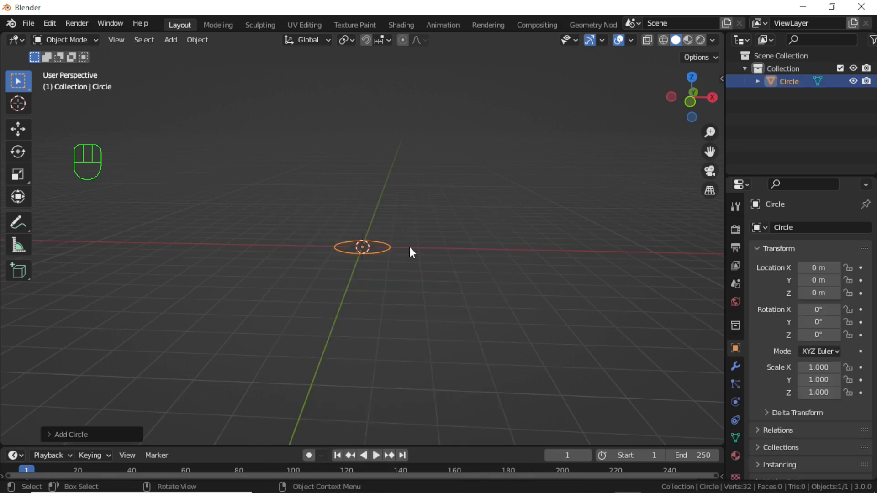
click(94, 433)
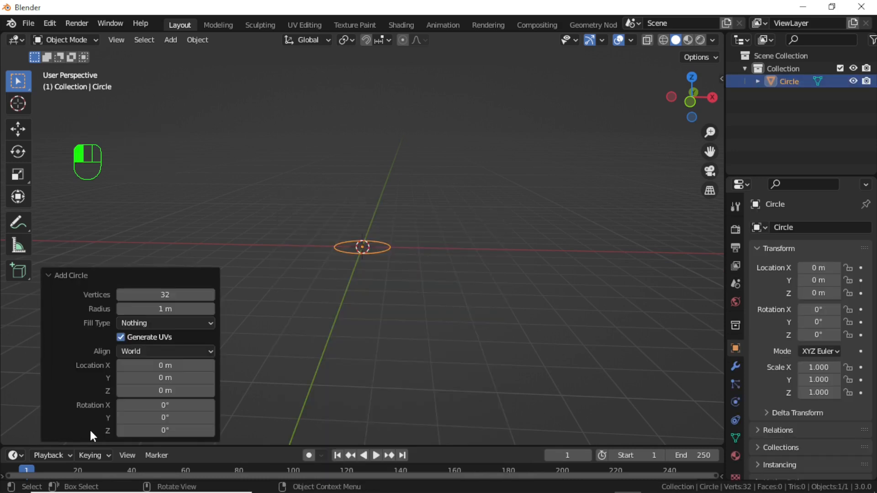
click(180, 296)
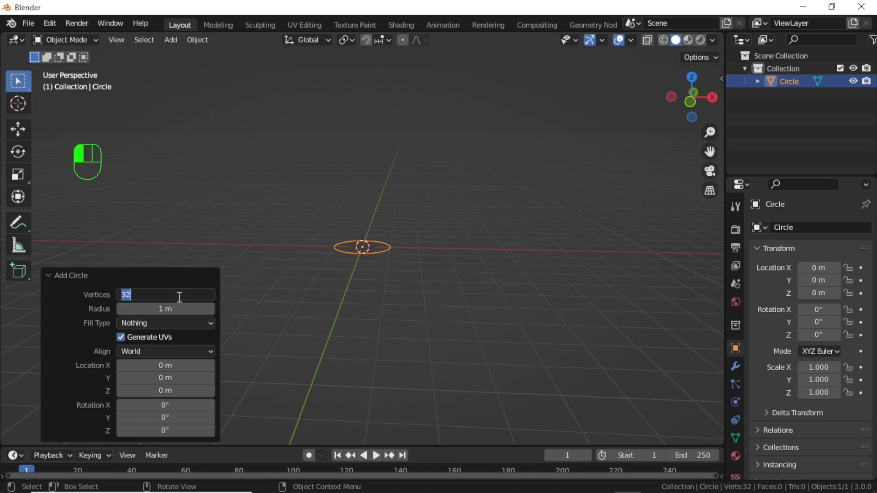
key(Return)
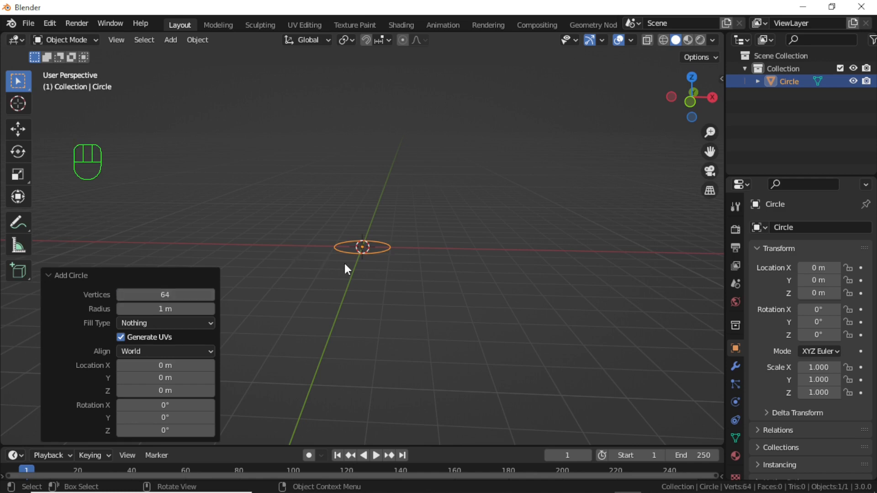
Add a plane at the circle's centre and scale its mesh in Edit Mode to about 0.05
key(KP_7)
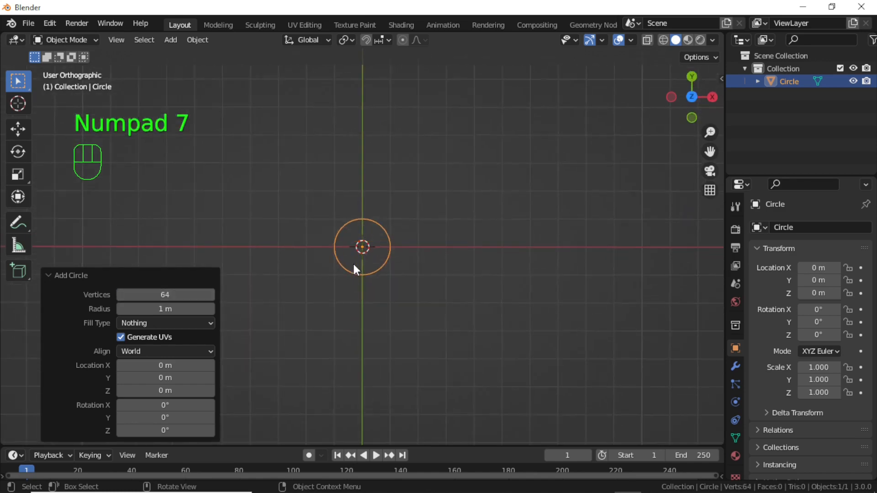
scroll(353, 262, up, 3)
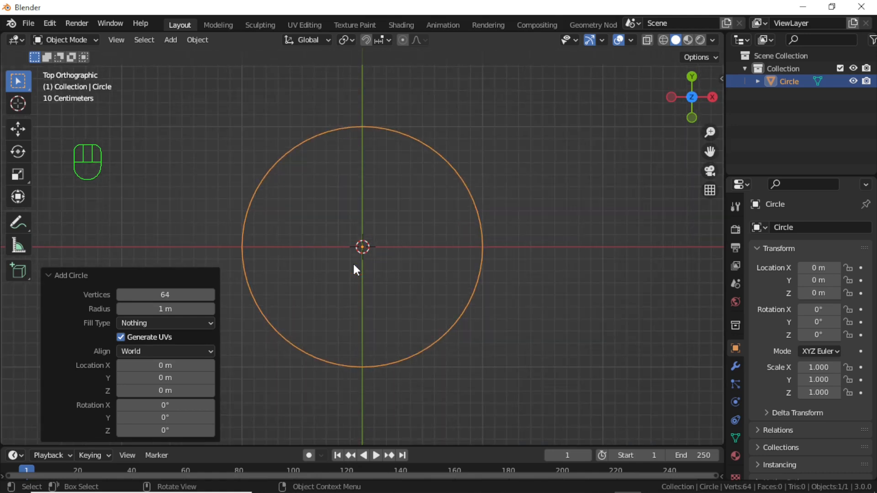
key(shift+a)
mouse_move(367, 225)
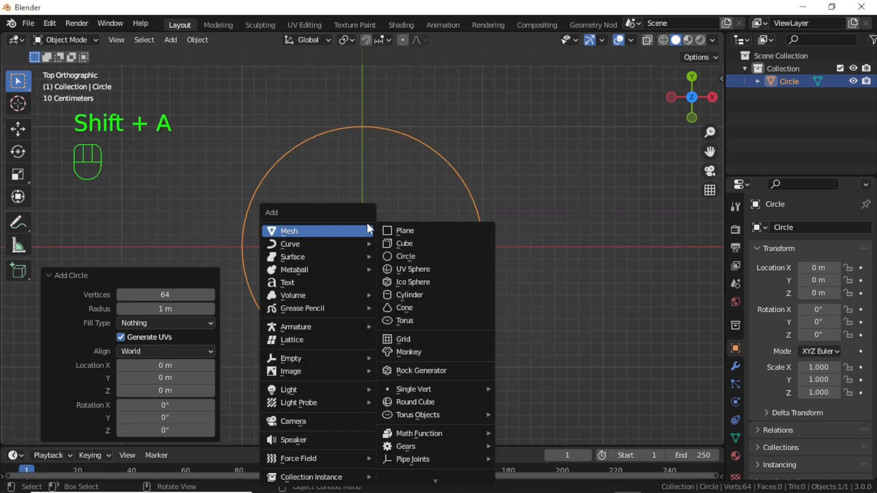
click(405, 231)
key(Tab)
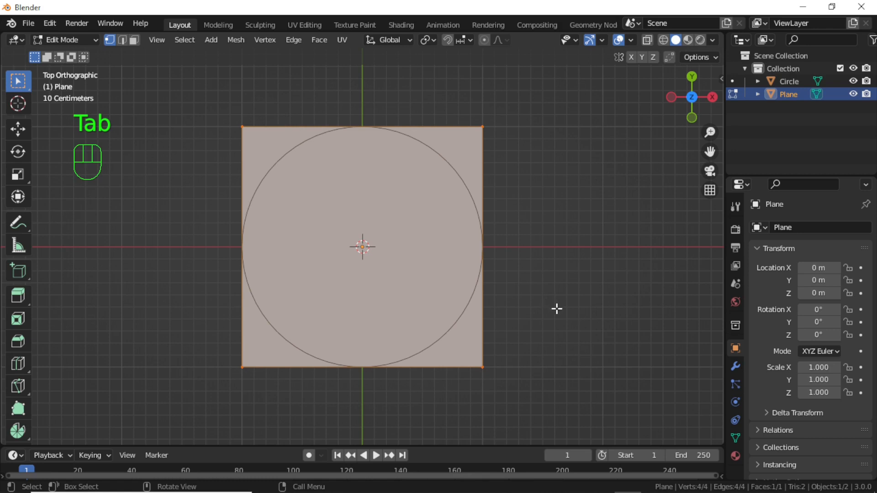
key(s)
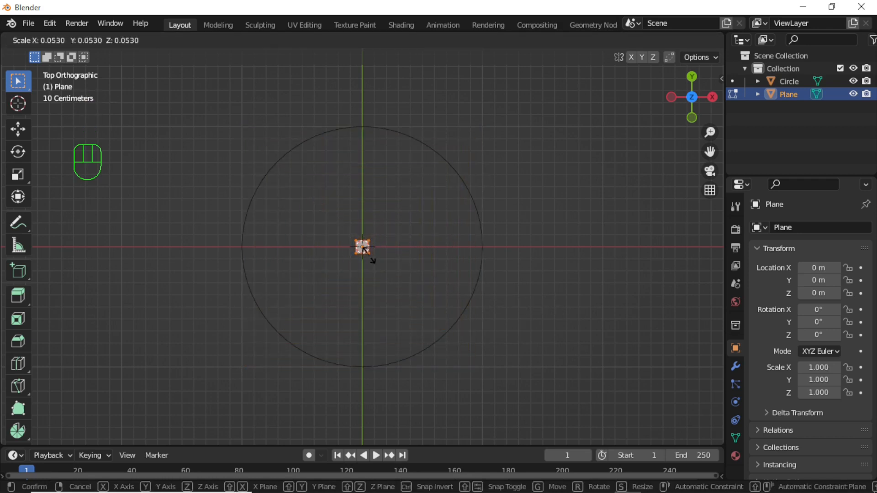
click(372, 259)
key(Tab)
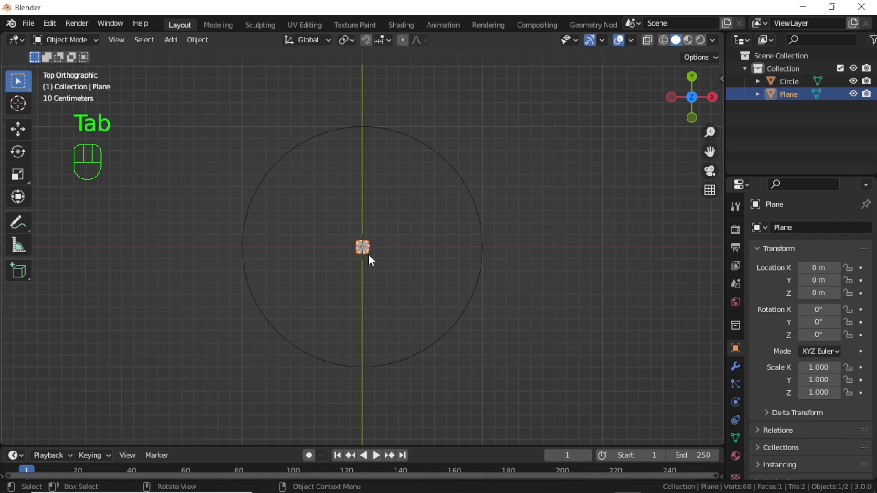
Move the small plane outside the circle, to about X 2.94 m and Y -1.1 m
key(g)
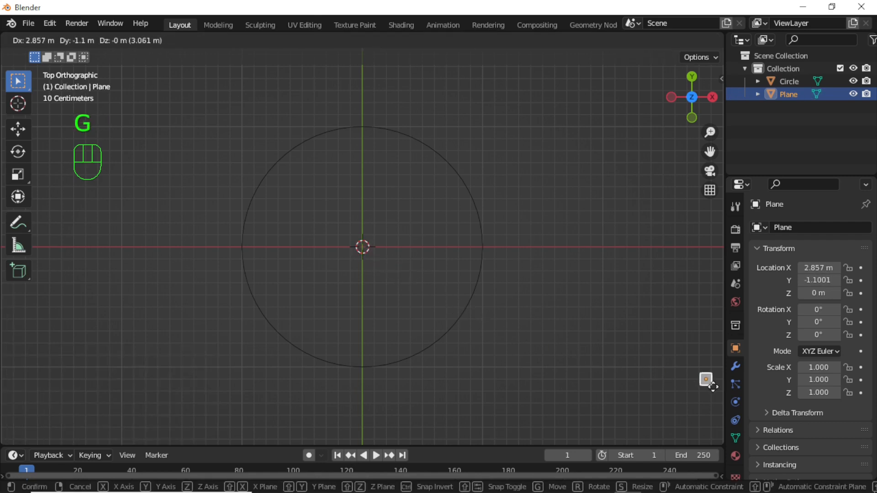
click(721, 389)
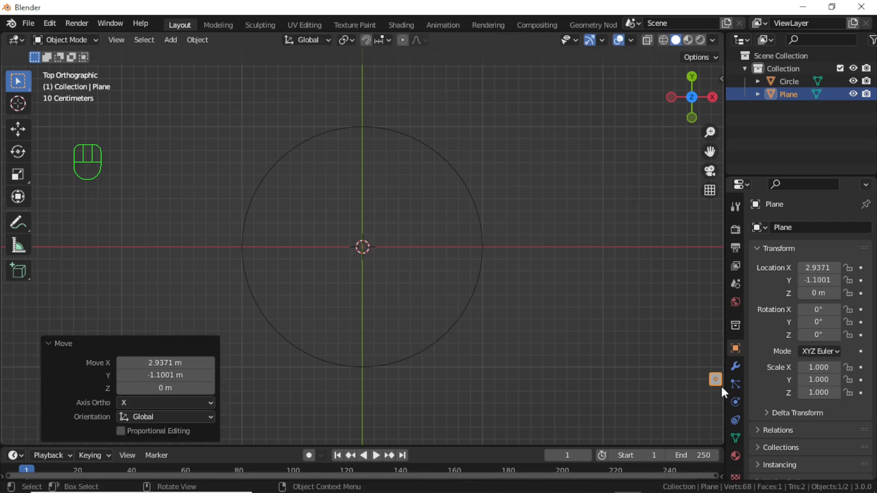
shift+middle_drag(601, 359, 583, 355)
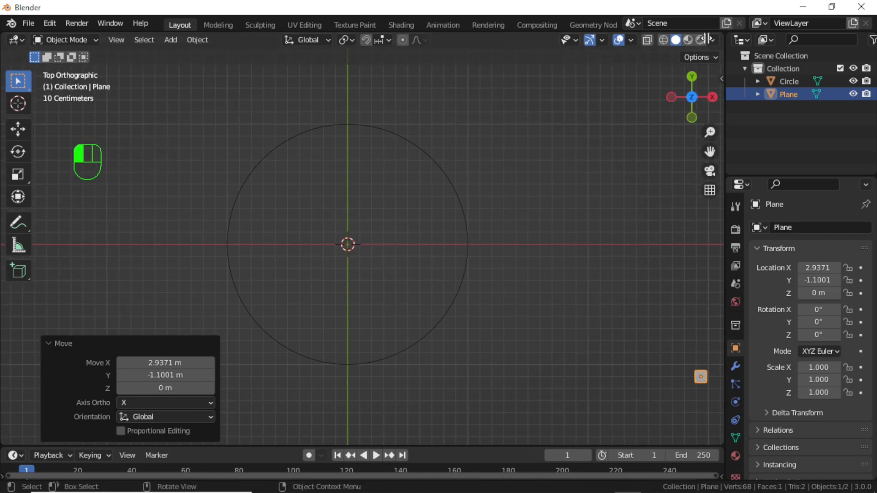
Split the 3D viewport vertically and turn the new area into a Geometry Node Editor with its sidebar hidden
drag(710, 38, 386, 69)
click(402, 40)
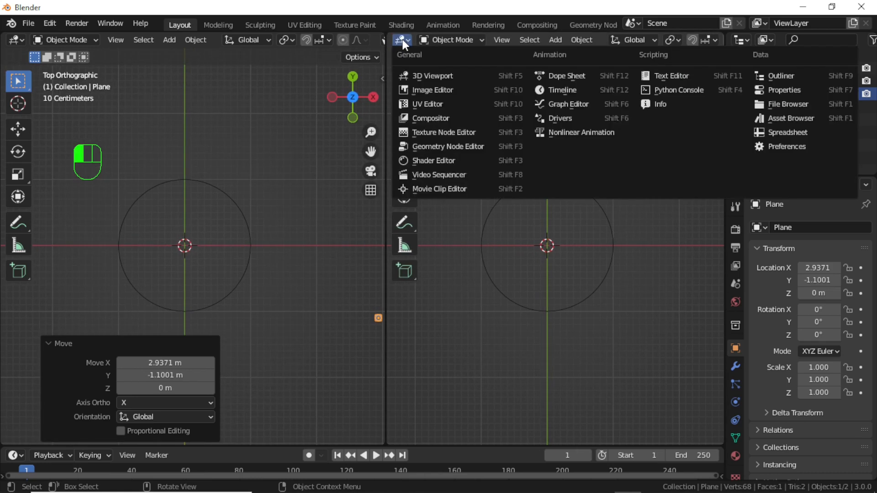
click(434, 143)
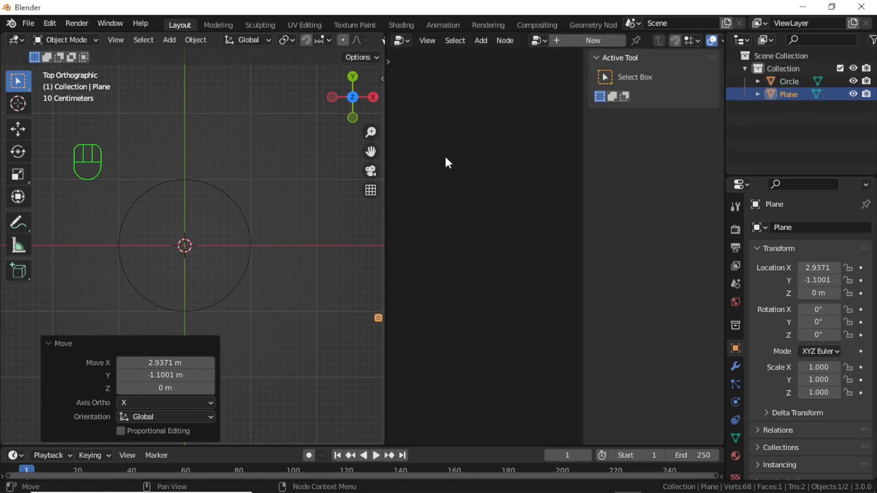
key(n)
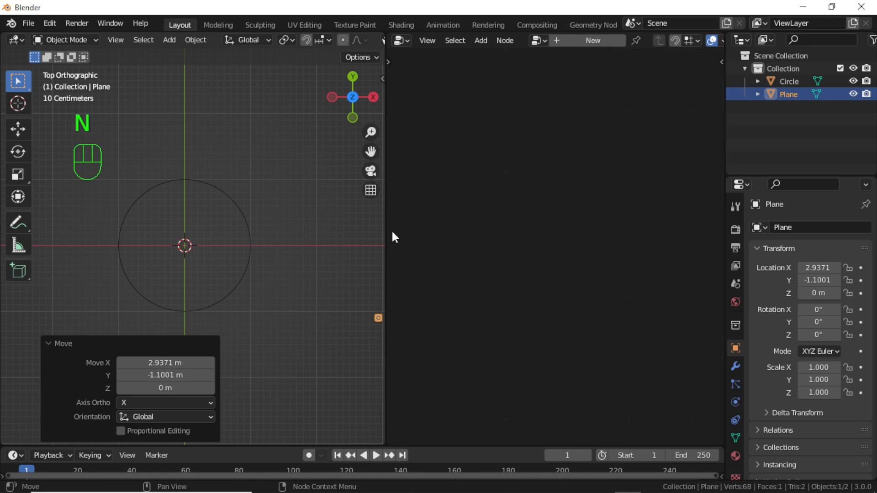
drag(387, 231, 376, 232)
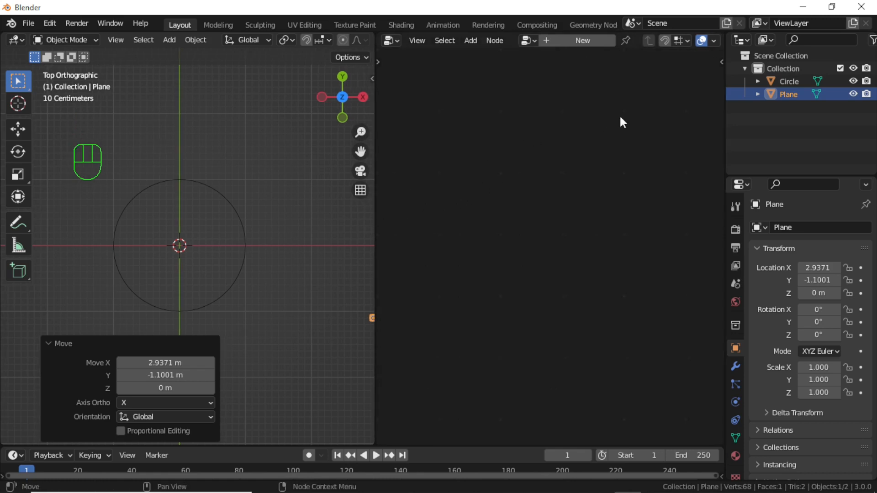
Create a new geometry node tree on the circle and move its Group Input node slightly up
click(235, 198)
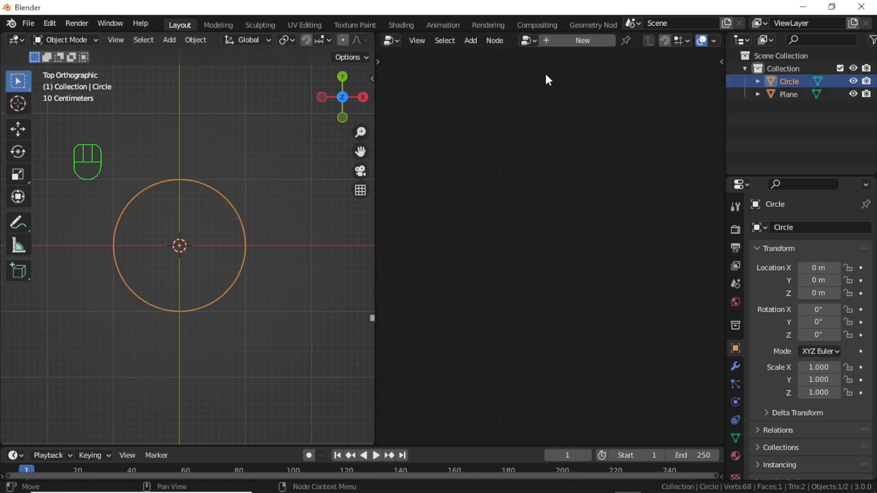
click(573, 44)
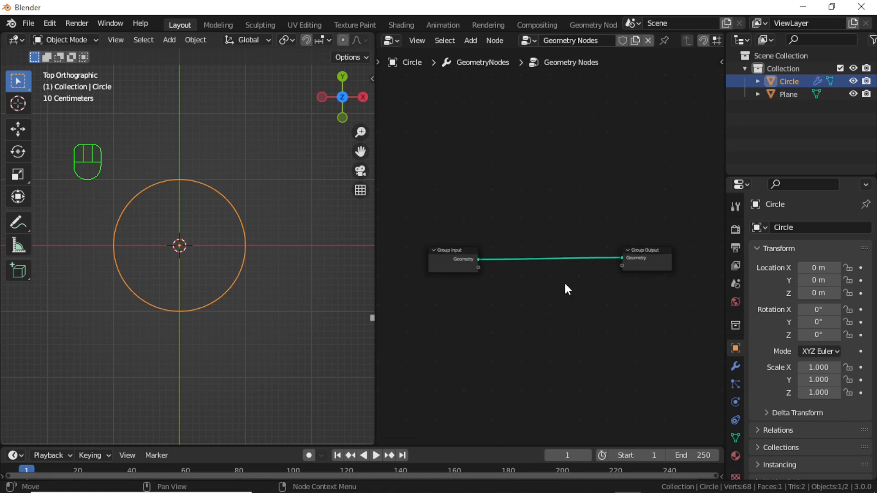
drag(440, 252, 462, 232)
scroll(494, 279, up, 1)
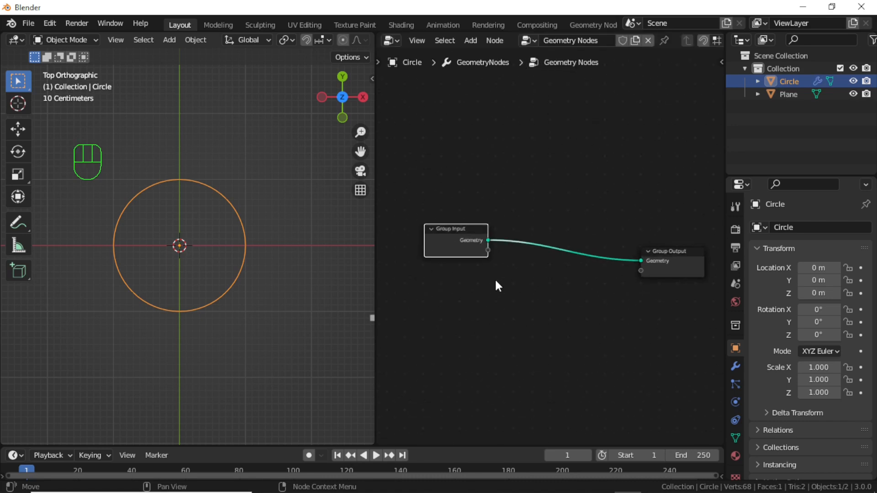
Insert an Instance on Points node into the link between Group Input and Group Output
click(476, 41)
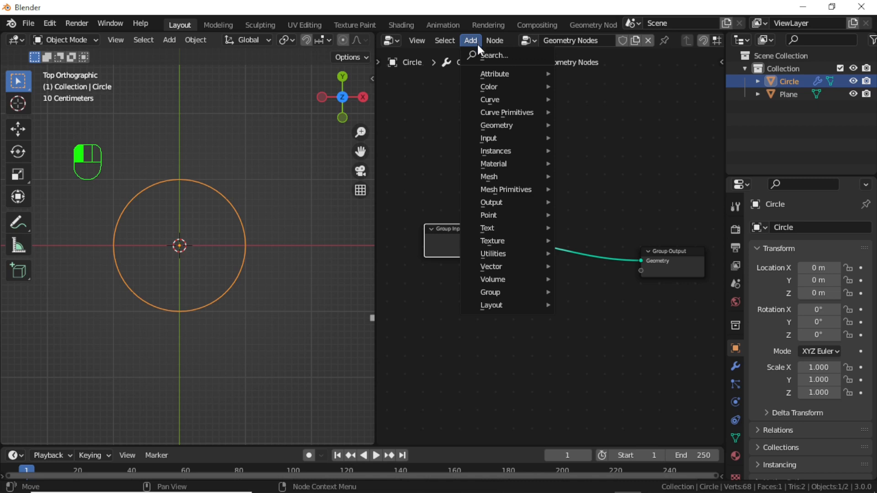
mouse_move(483, 150)
click(579, 150)
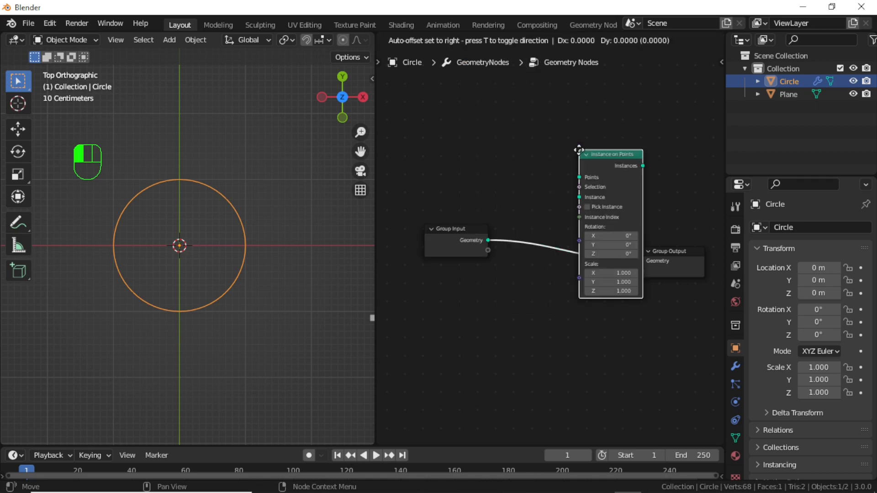
click(524, 181)
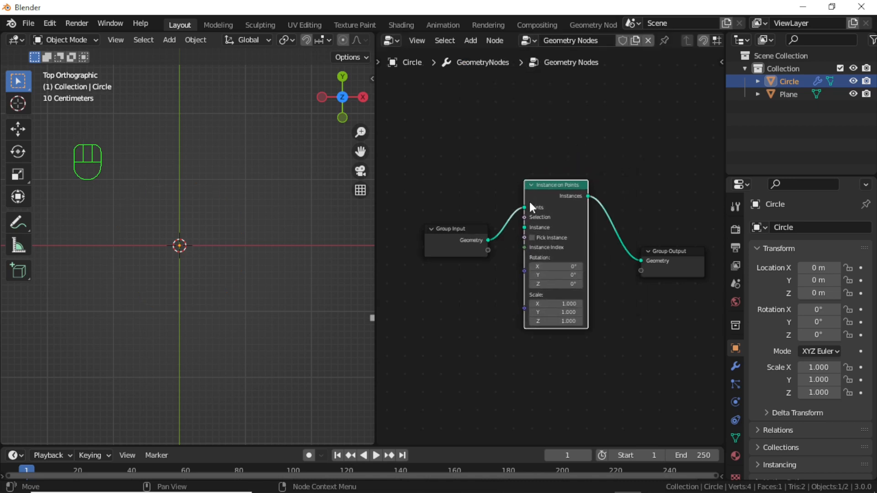
Add an Object Info node, set its object to Plane and connect its Geometry output to the Instance input of Instance on Points
click(476, 41)
mouse_move(484, 136)
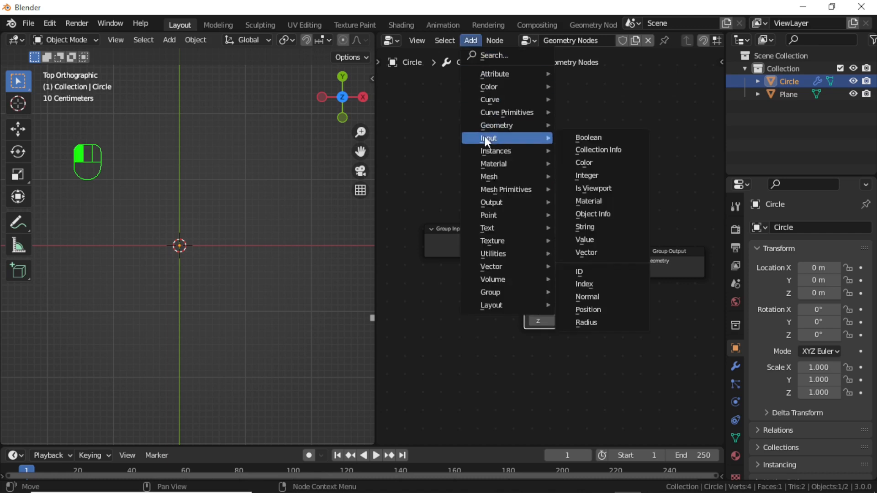
click(593, 215)
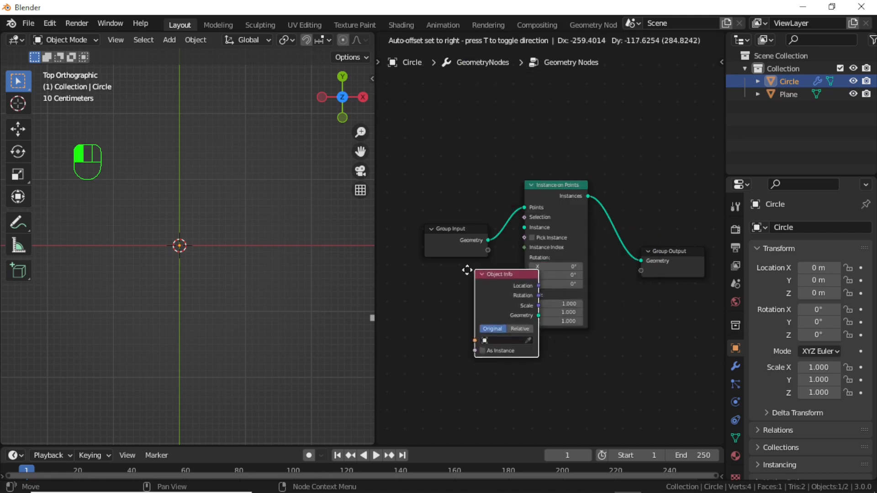
click(444, 292)
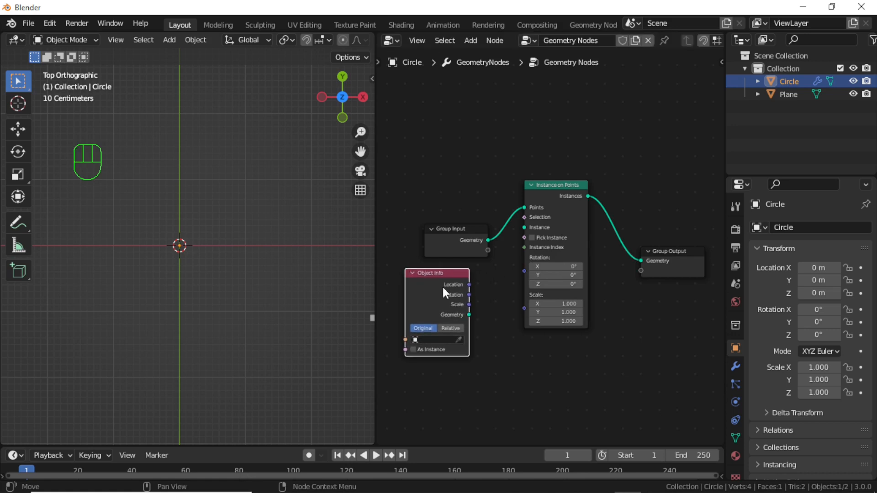
click(459, 340)
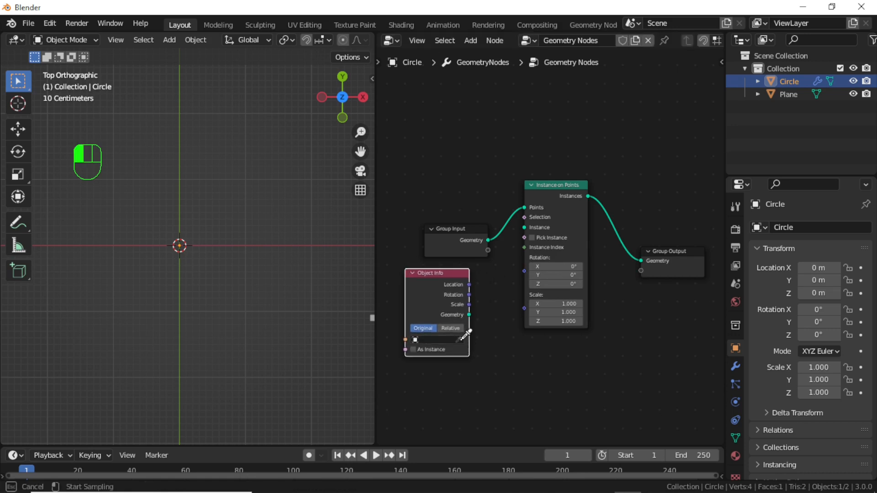
click(796, 96)
drag(468, 315, 523, 228)
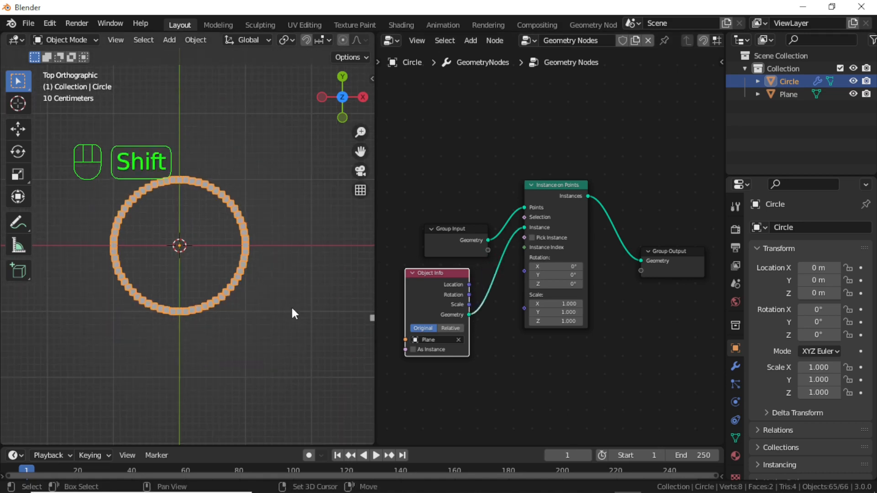
Scale the source plane's mesh in Edit Mode by about 0.58 to open gaps between the instances on the circle
shift+middle_drag(294, 314, 260, 308)
click(340, 314)
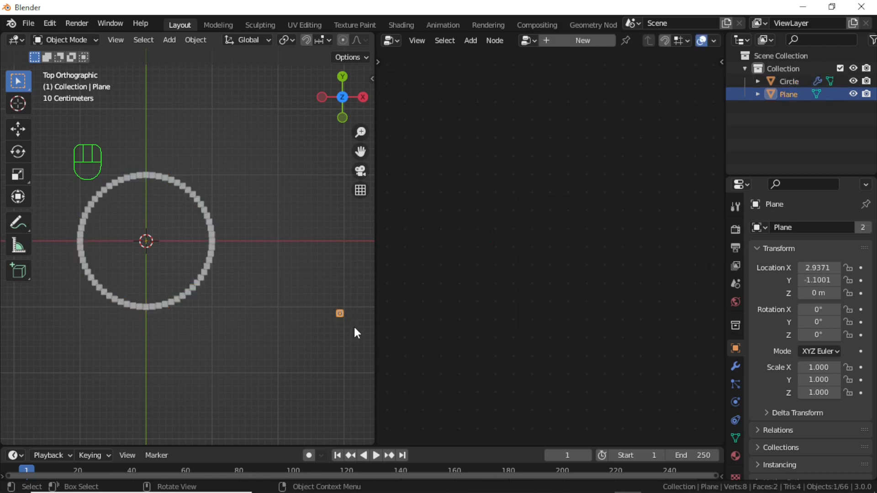
key(Tab)
key(s)
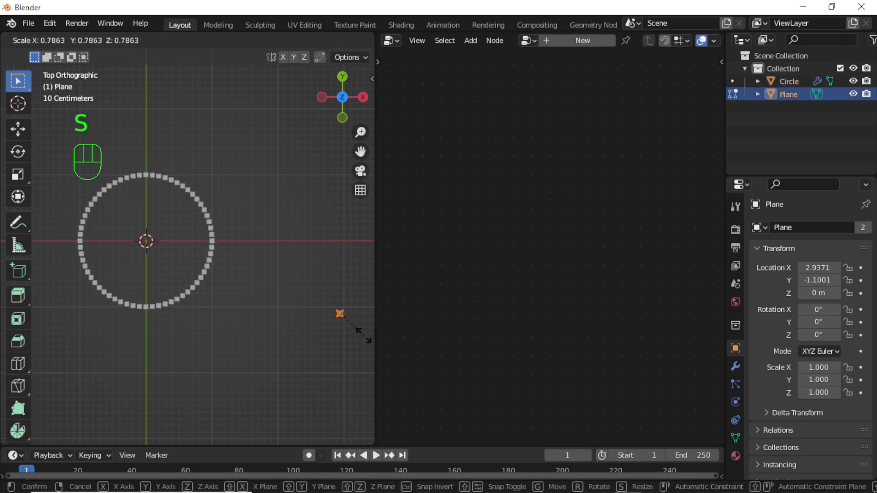
click(357, 329)
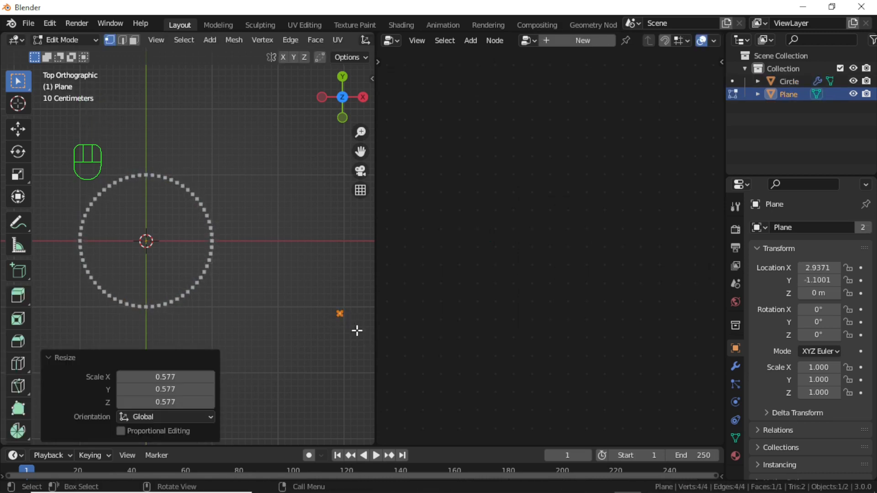
key(Tab)
Select the circle of instances again and move the Group Input node farther above the Object Info node
click(207, 277)
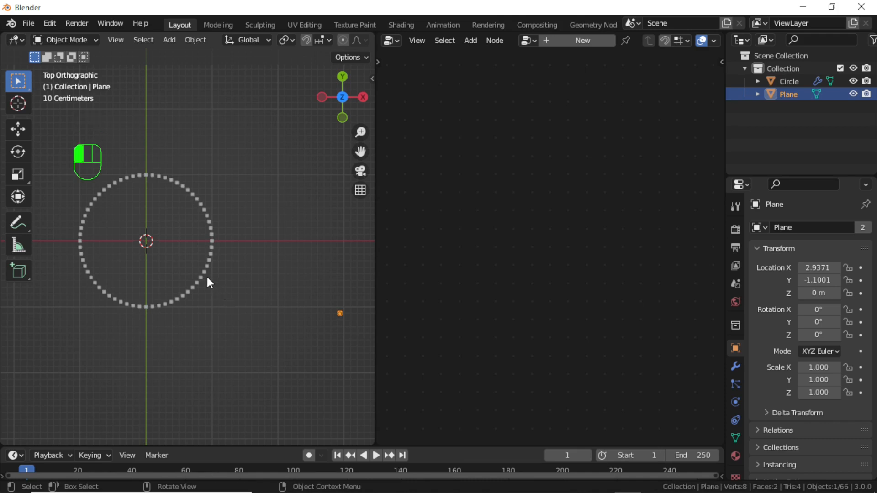
middle_drag(533, 358, 539, 328)
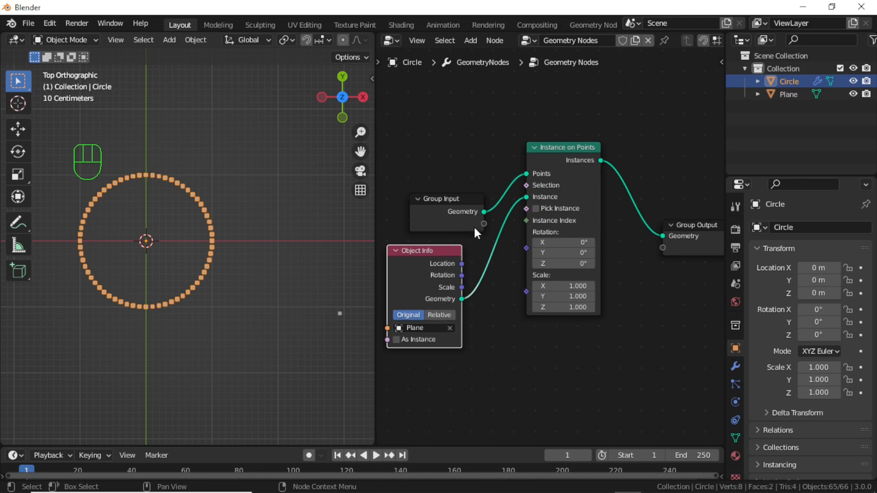
drag(461, 201, 441, 182)
middle_drag(518, 318, 522, 300)
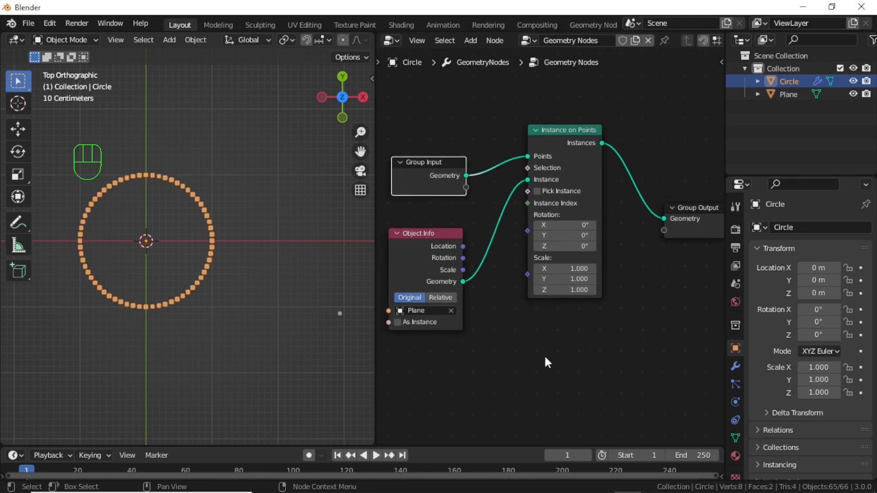
Add a Transfer Attribute node in the empty space below the Object Info and Instance on Points nodes
scroll(546, 369, down, 1)
key(shift+a)
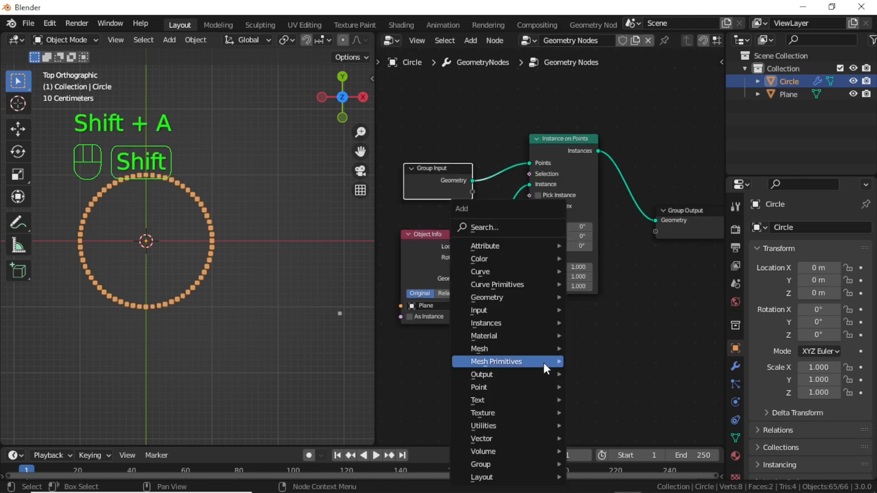
mouse_move(473, 245)
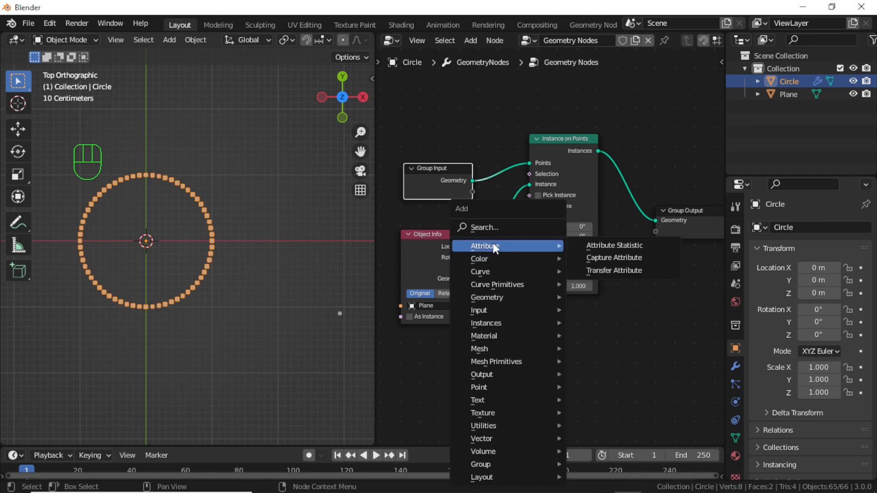
click(601, 268)
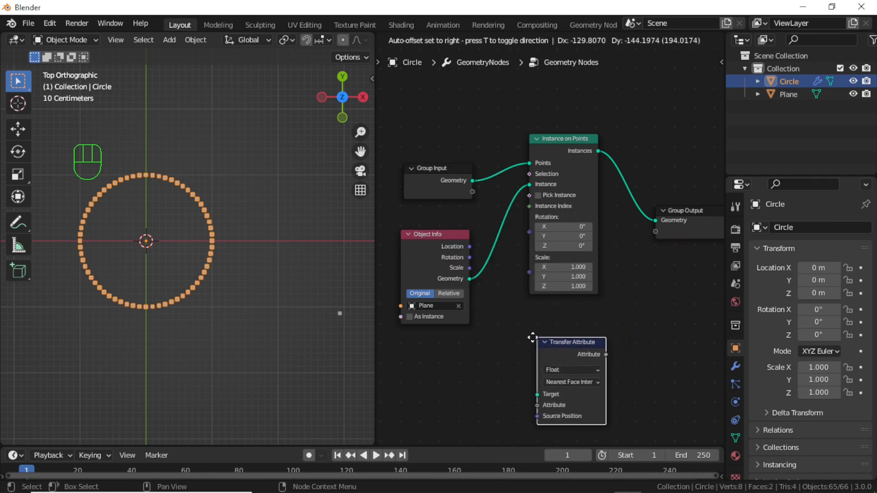
click(482, 347)
scroll(530, 354, down, 3)
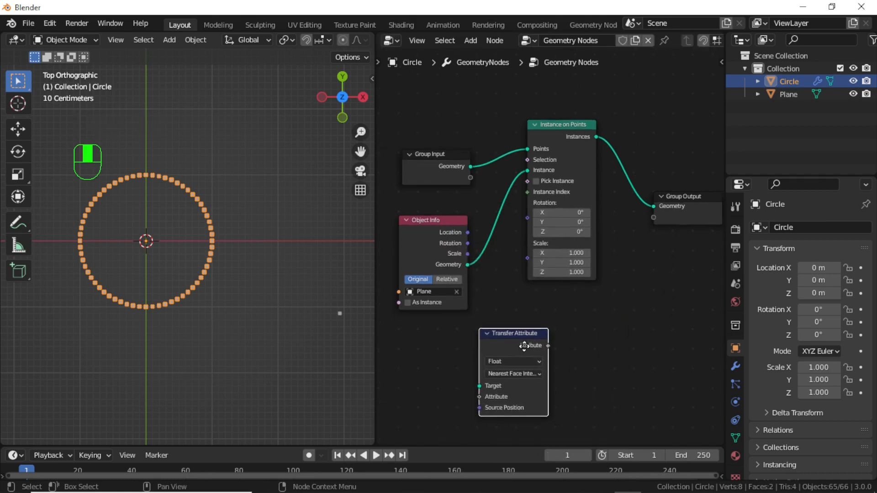
Search for and add a Normal node, placing it just before the Transfer Attribute node
key(shift+a)
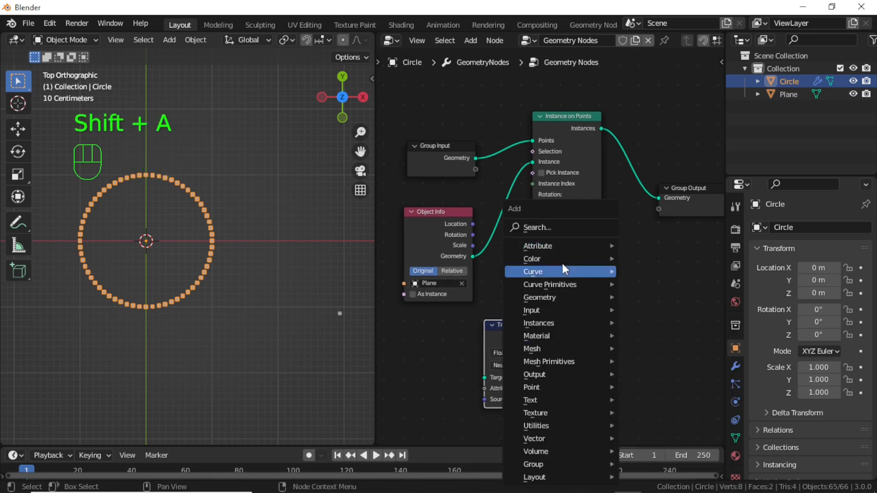
mouse_move(552, 245)
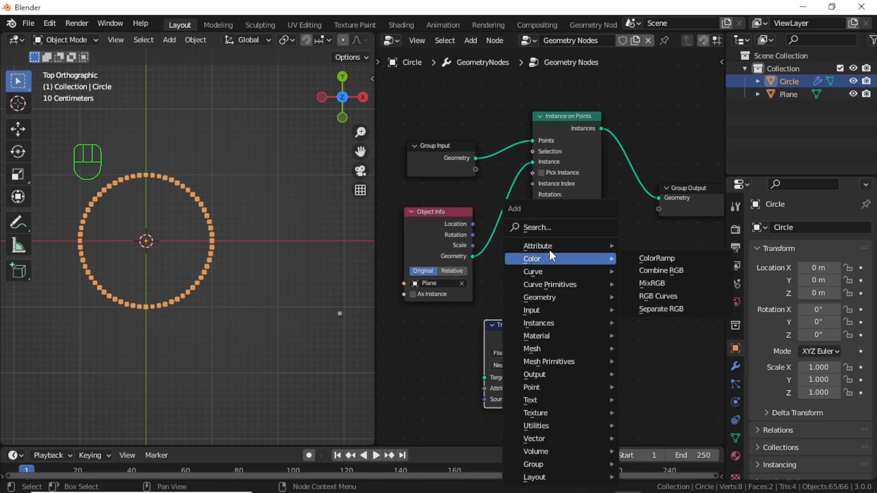
click(545, 231)
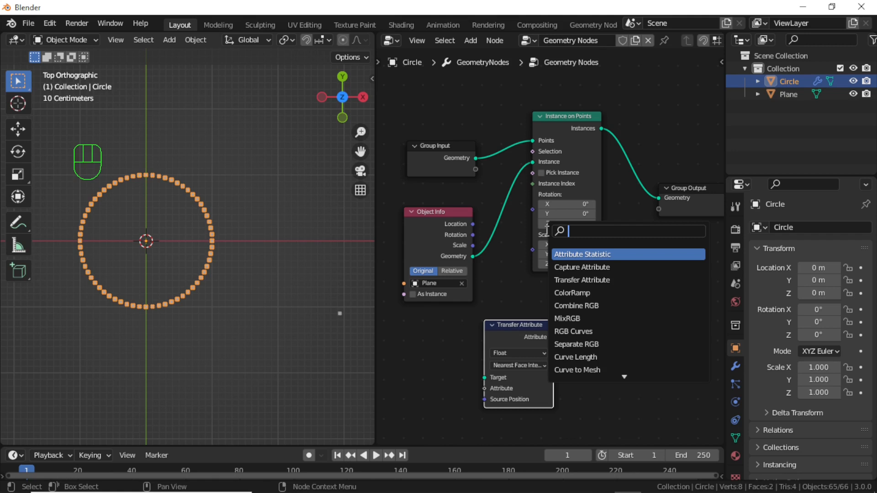
text(nor)
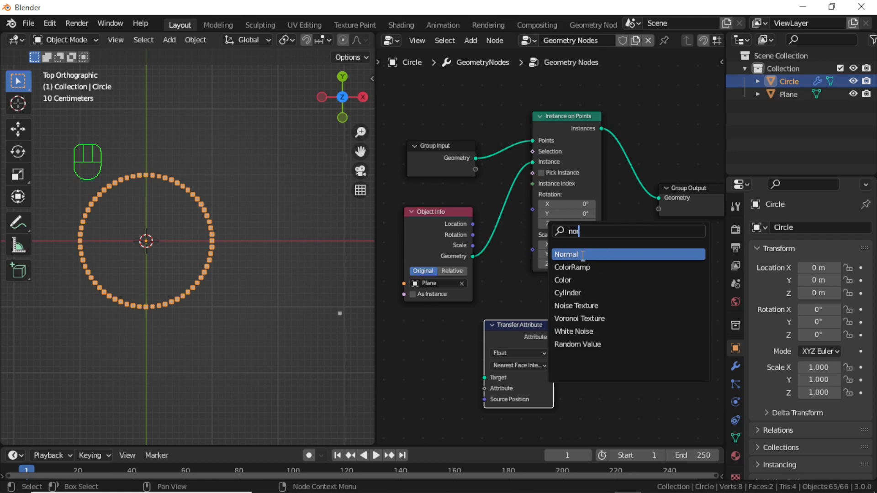
click(582, 254)
click(425, 385)
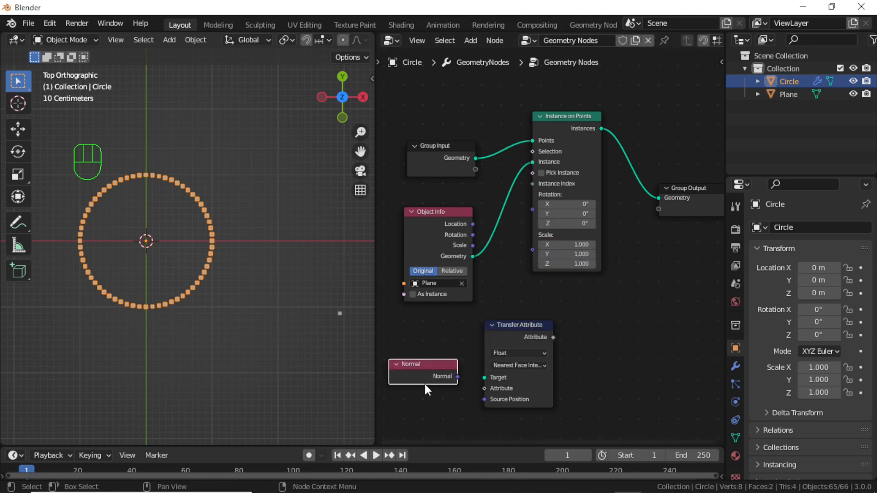
Set the Transfer Attribute data type to Vector and connect the Normal output to its Attribute input
click(517, 353)
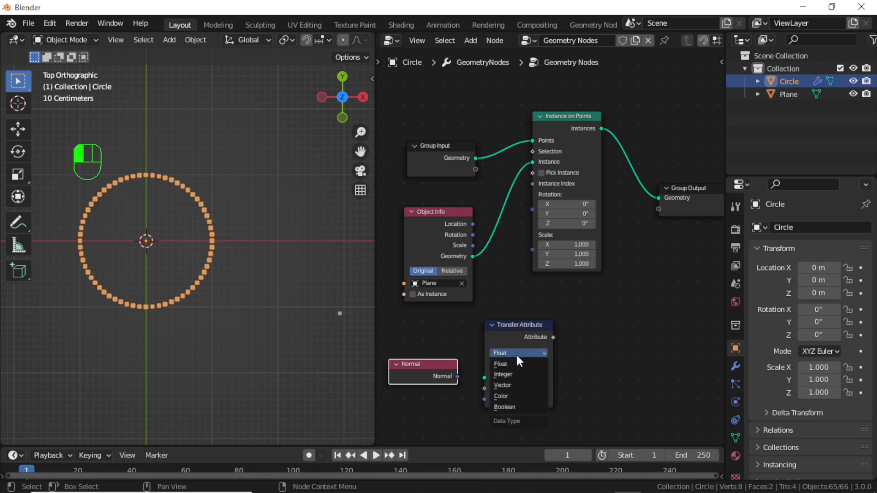
click(510, 377)
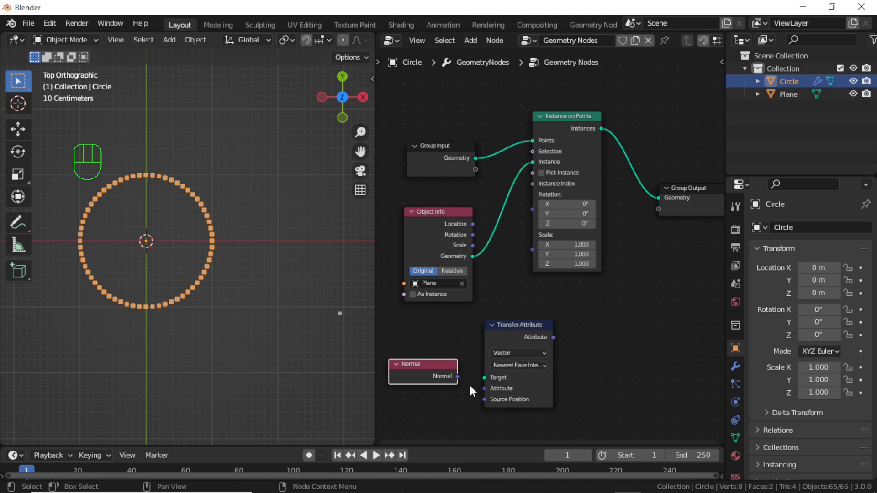
drag(457, 377, 485, 388)
Add an Align Euler to Vector node and connect the Transfer Attribute output to its Vector input
middle_drag(610, 372, 596, 364)
key(shift+a)
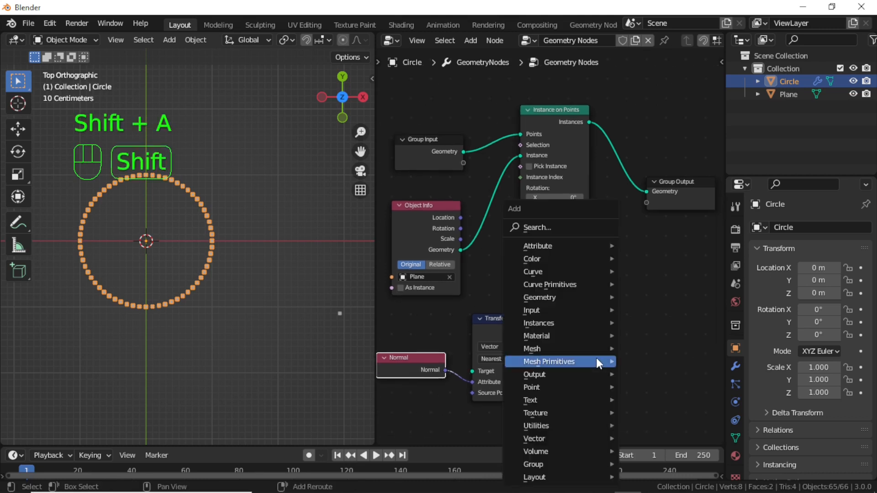
click(569, 226)
text(ali)
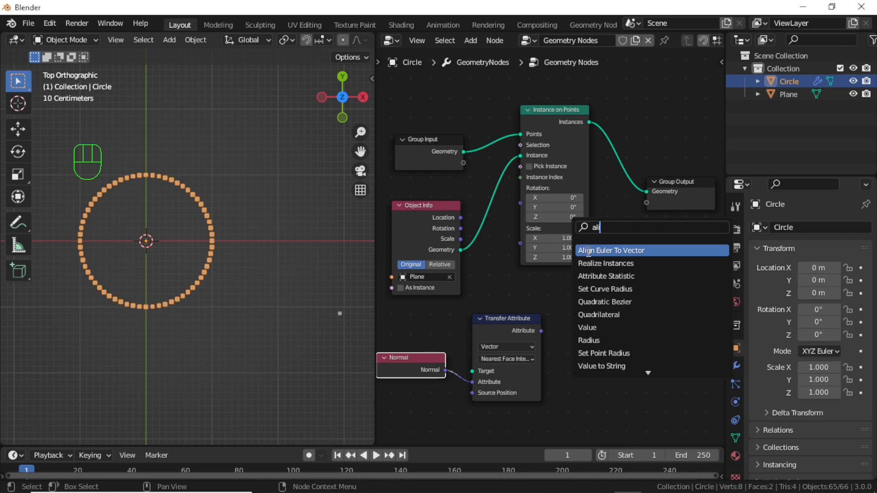
click(588, 251)
click(577, 352)
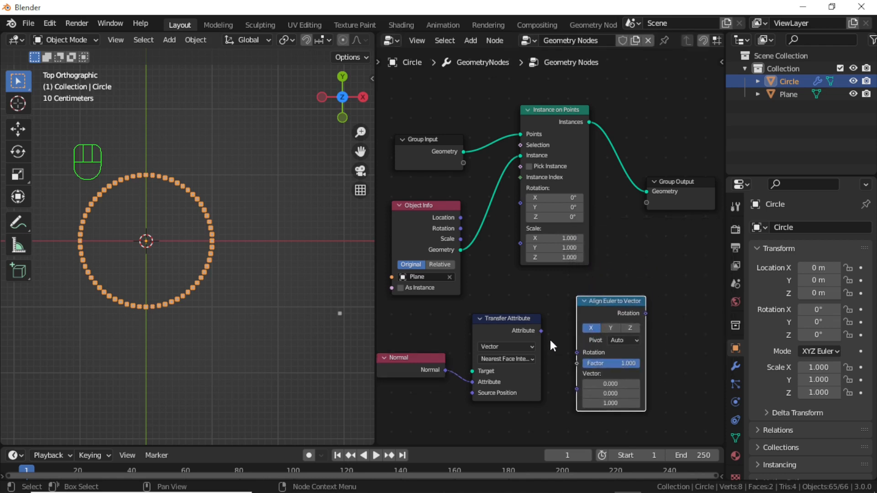
drag(541, 331, 547, 345)
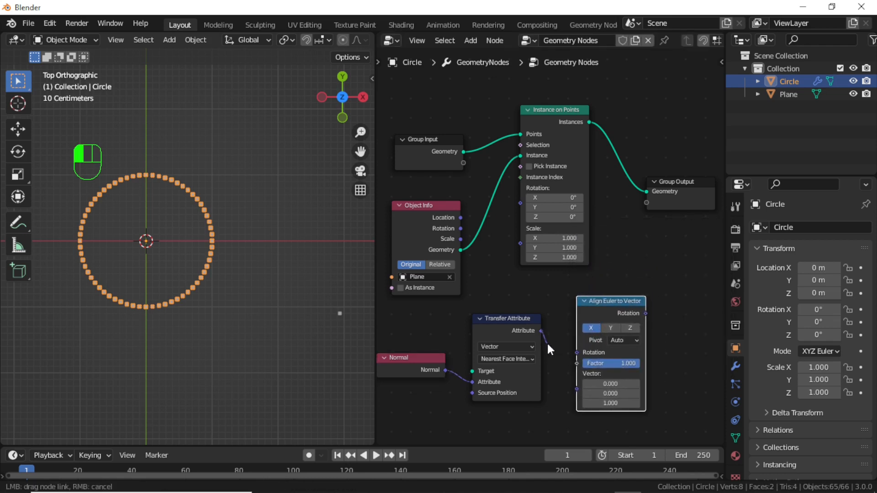
drag(571, 384, 575, 387)
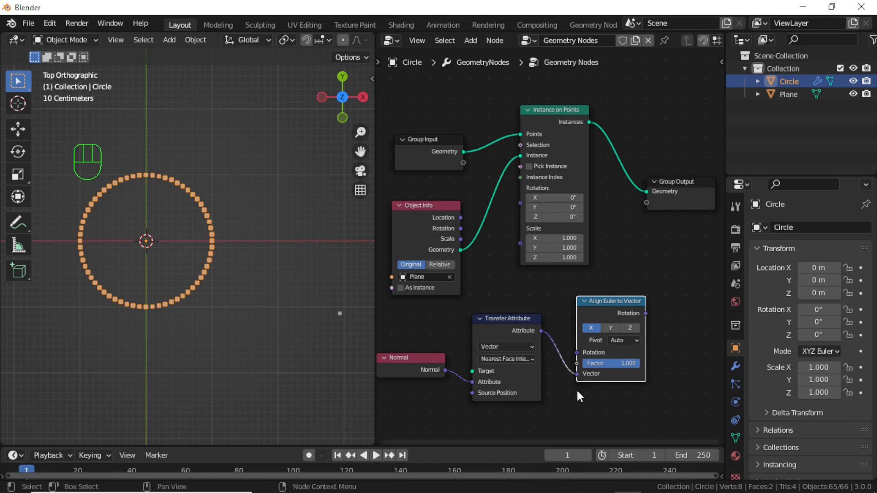
Connect Group Input's Geometry to Transfer Attribute's Target, and Align Euler to Vector's Rotation output to the Rotation input of Instance on Points
middle_drag(576, 388, 582, 373)
scroll(582, 381, down, 1)
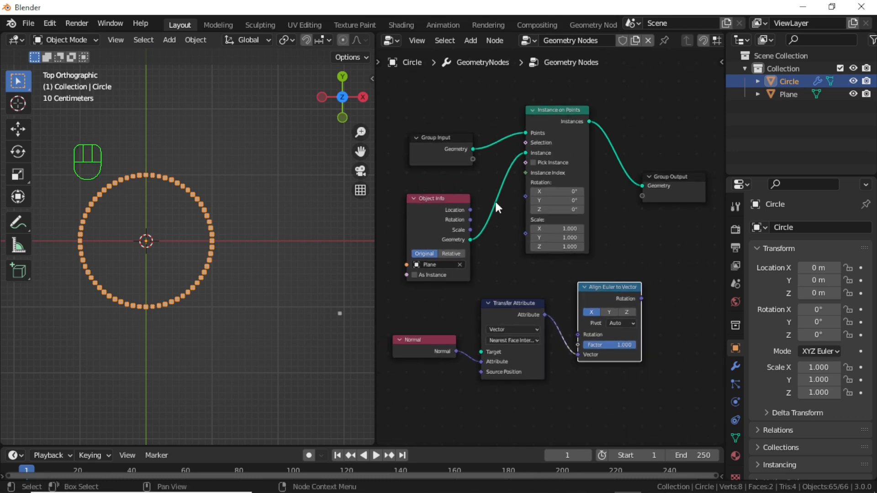
drag(472, 149, 479, 348)
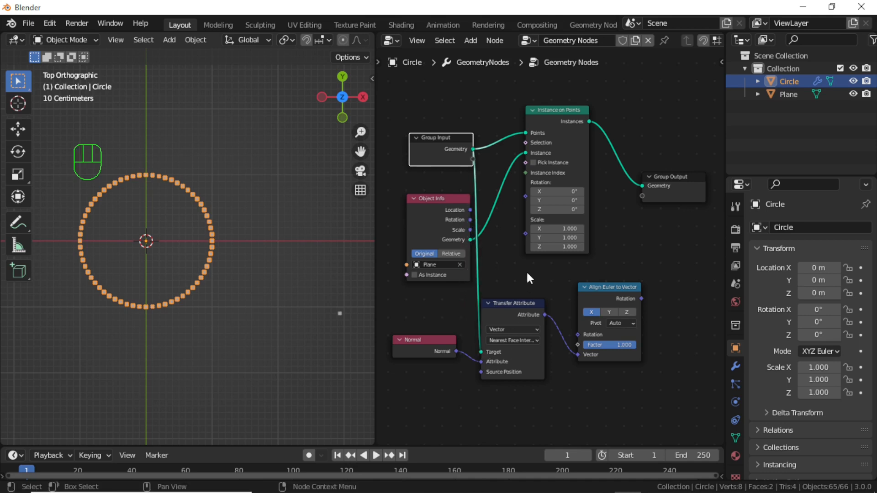
drag(526, 195, 642, 299)
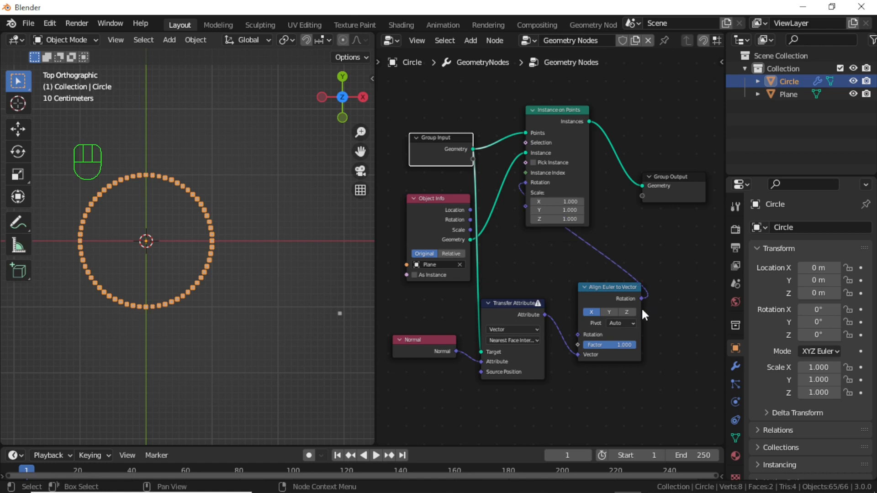
Set the Transfer Attribute node's mapping to Nearest, keeping the Point domain
scroll(530, 306, up, 1)
scroll(514, 349, up, 1)
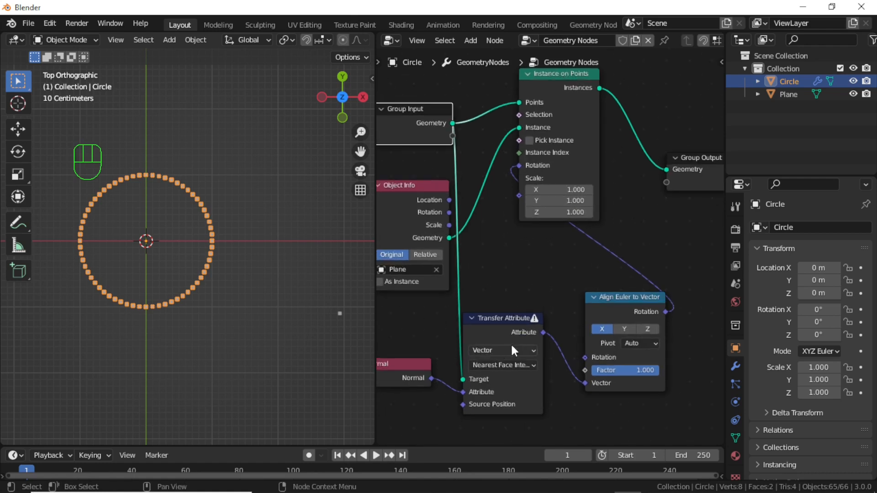
click(508, 366)
click(505, 385)
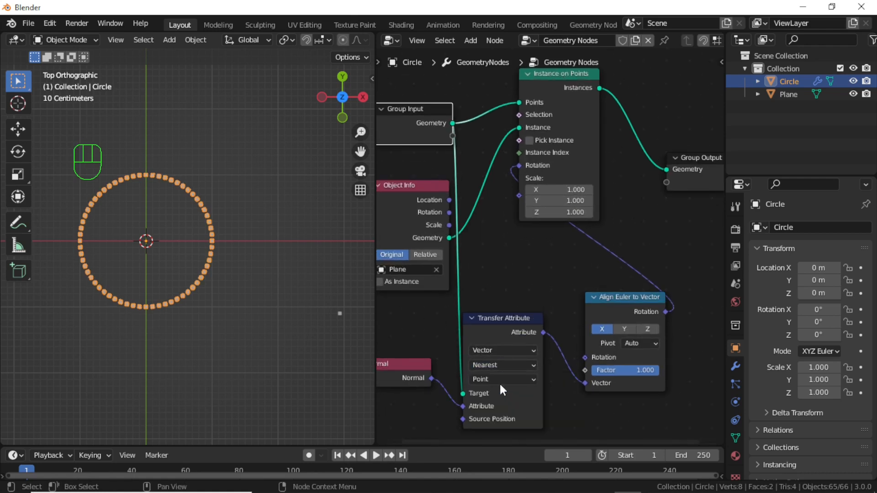
Set the Align Euler to Vector axis to Z and view the instances from the front
middle_drag(271, 289, 267, 192)
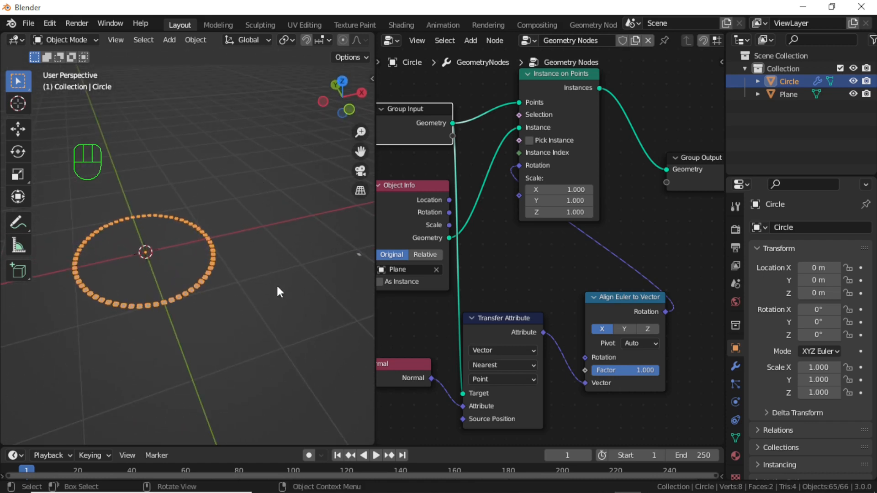
click(625, 329)
click(648, 329)
key(KP_1)
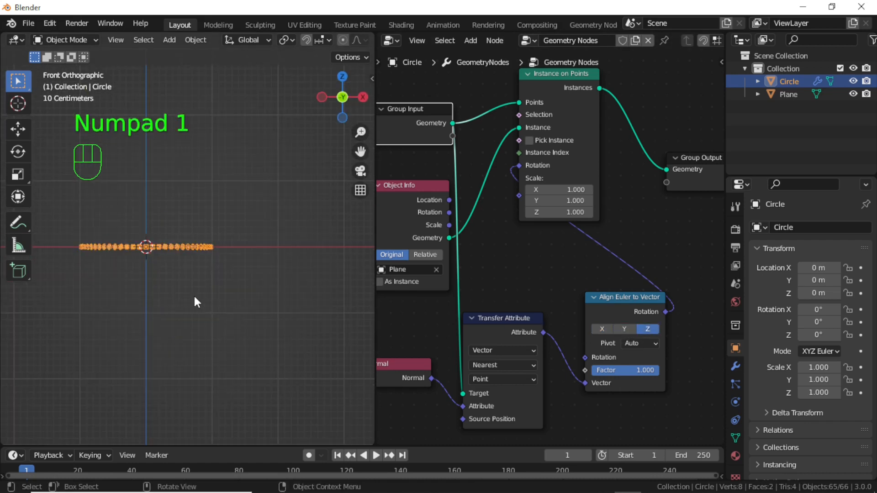
Extrude the source plane's face upward in Edit Mode into a long thin bar, then return to Object Mode
middle_drag(194, 296, 283, 301)
click(283, 278)
key(Tab)
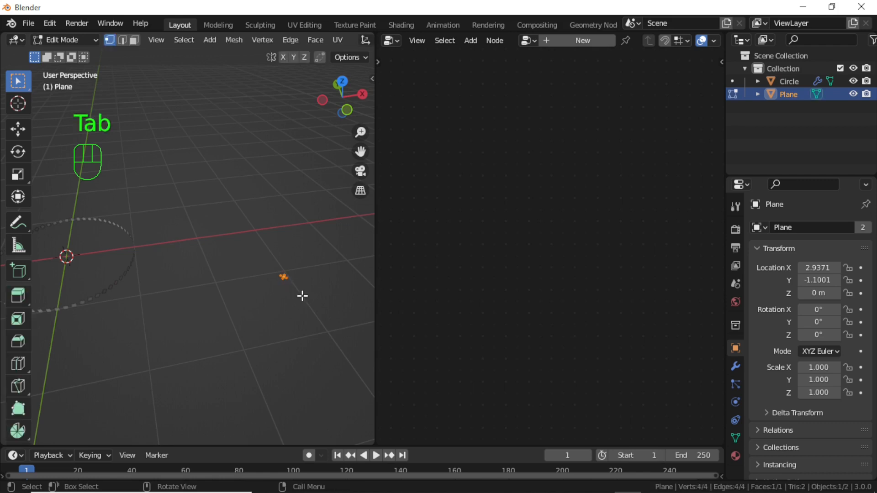
key(e)
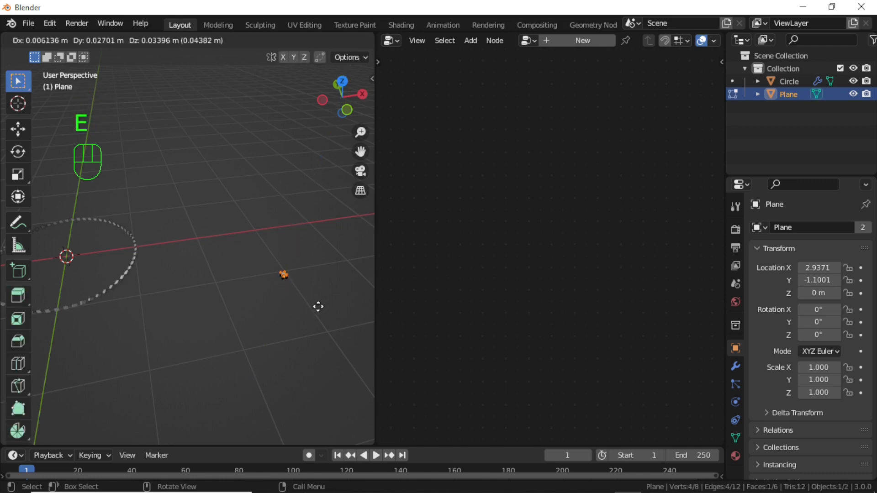
click(319, 237)
key(Tab)
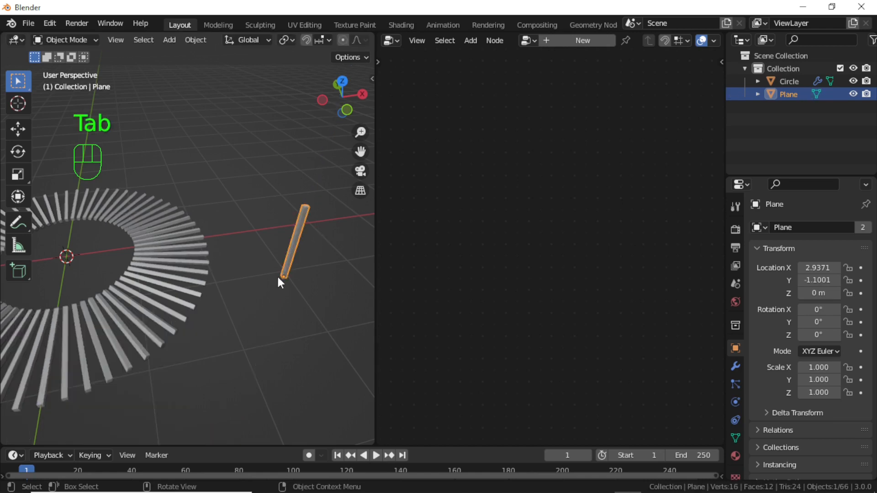
Select the circle to show its node tree and examine the radiating bars from the top view with nothing selected
scroll(272, 283, down, 2)
middle_drag(267, 292, 238, 318)
click(198, 282)
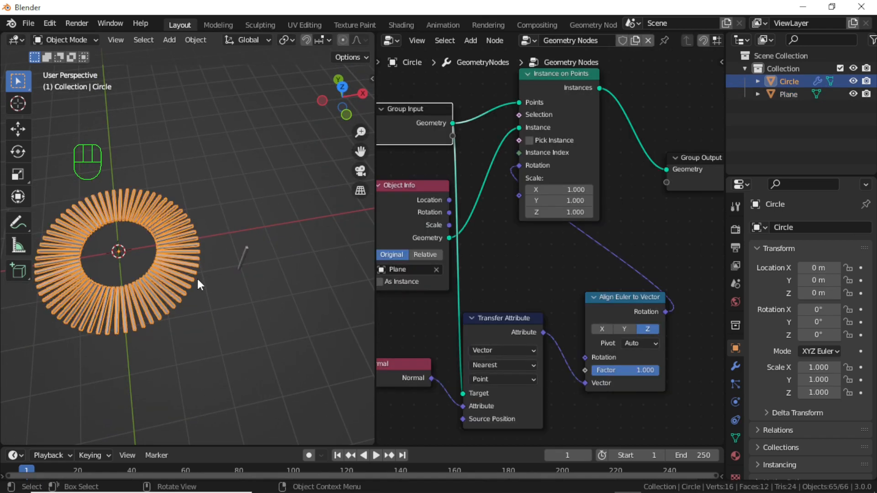
key(KP_7)
scroll(183, 274, up, 2)
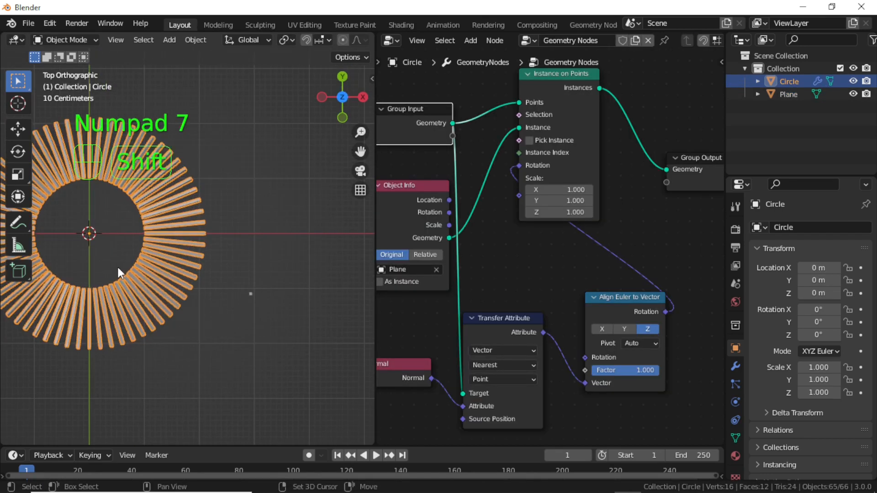
shift+middle_drag(118, 268, 218, 261)
click(286, 347)
scroll(286, 345, up, 2)
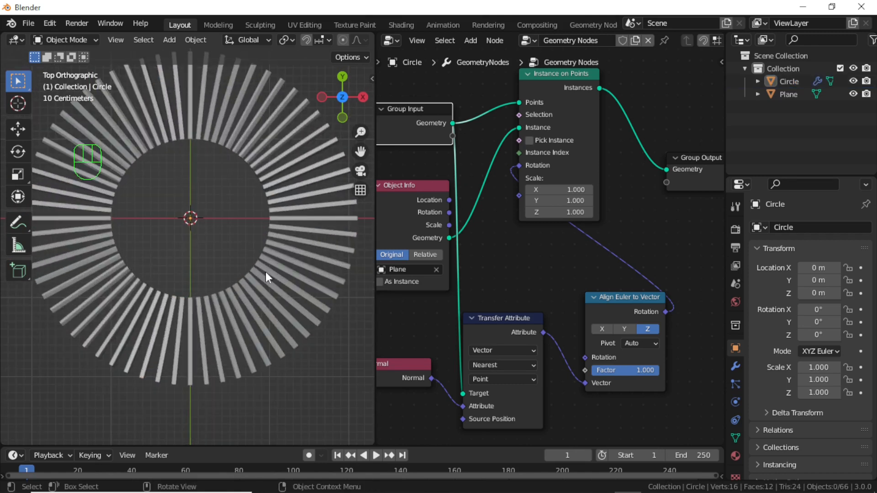
Move Instance on Points and Group Output farther along the node tree to make room after Align Euler to Vector
scroll(542, 335, down, 1)
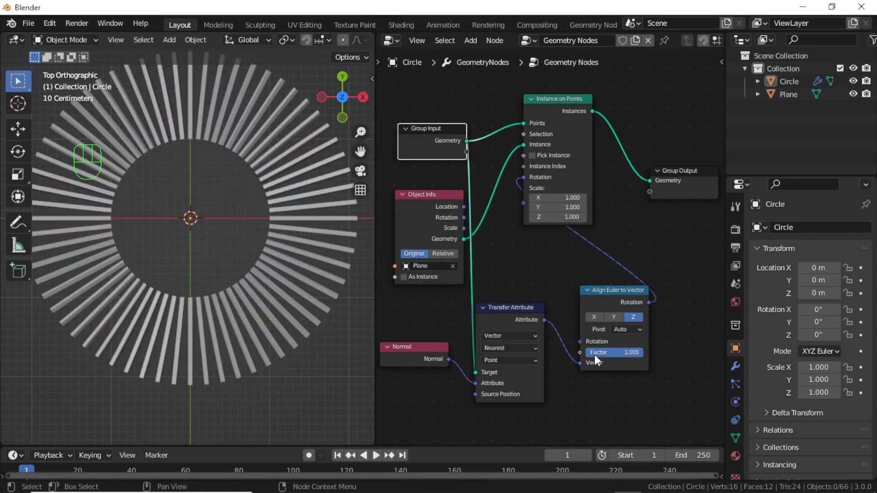
scroll(593, 354, down, 1)
middle_drag(602, 355, 569, 351)
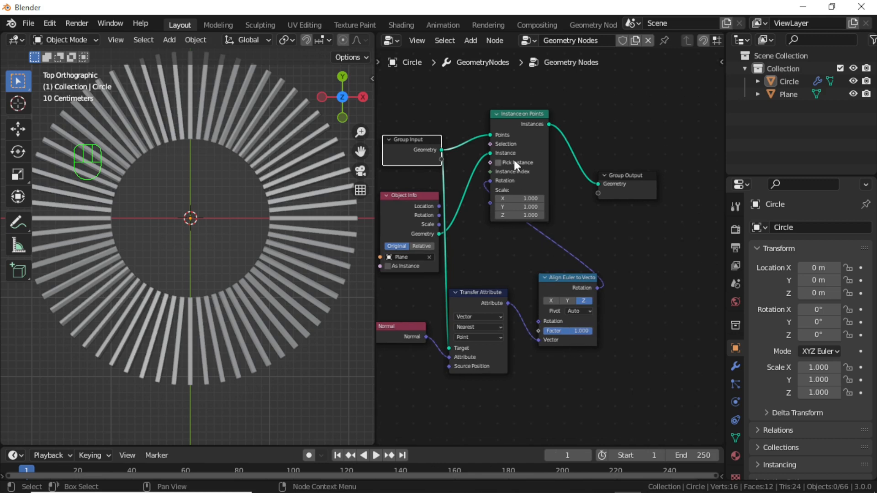
drag(508, 112, 589, 101)
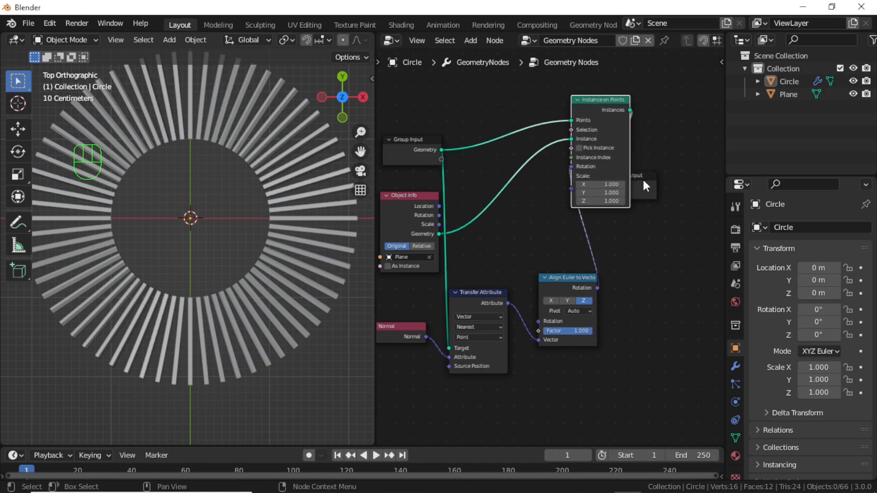
drag(643, 180, 726, 156)
drag(582, 106, 651, 162)
scroll(621, 303, down, 3)
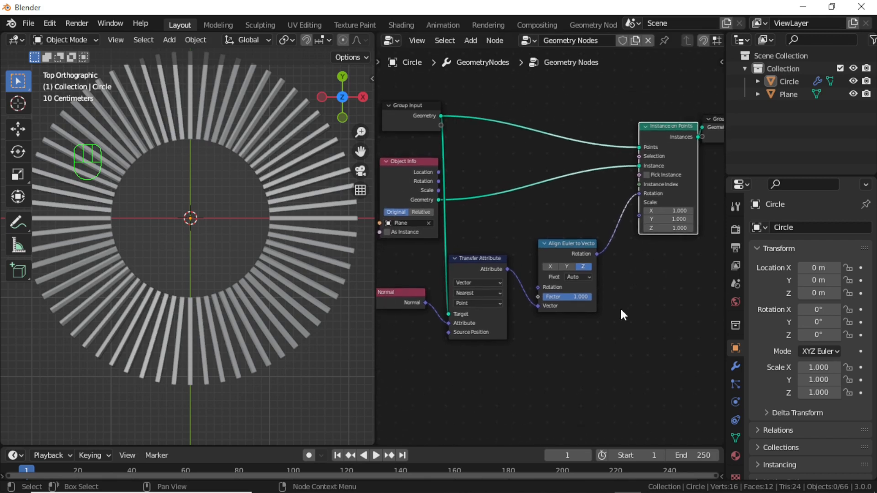
Add a Combine XYZ node below Align Euler to Vector and connect its Vector to the Scale of Instance on Points
scroll(620, 307, down, 1)
middle_drag(605, 354, 596, 360)
key(shift)
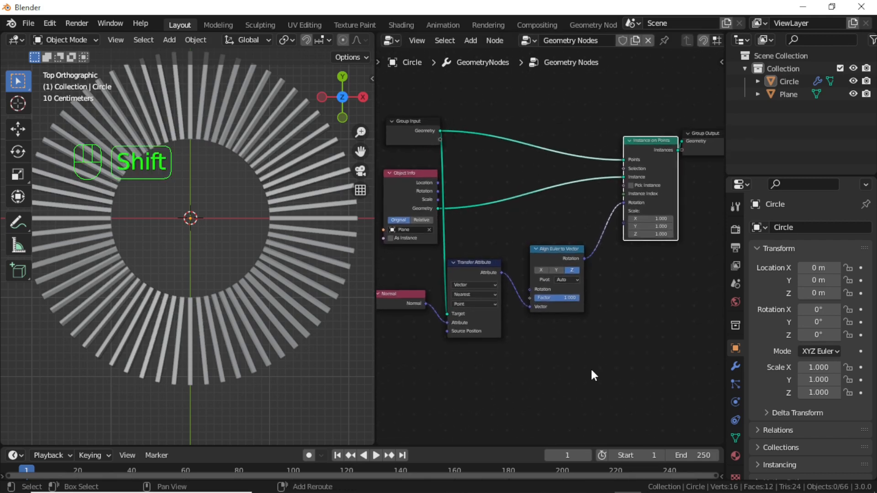
key(shift+a)
click(540, 226)
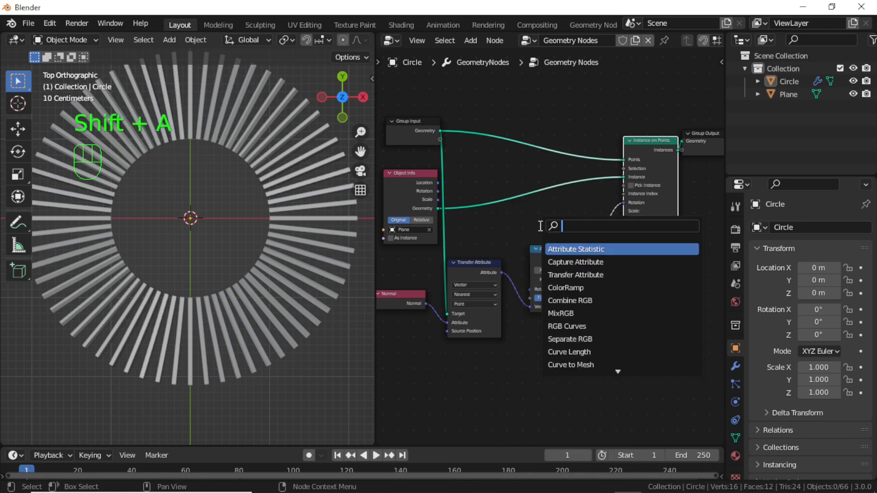
text(com)
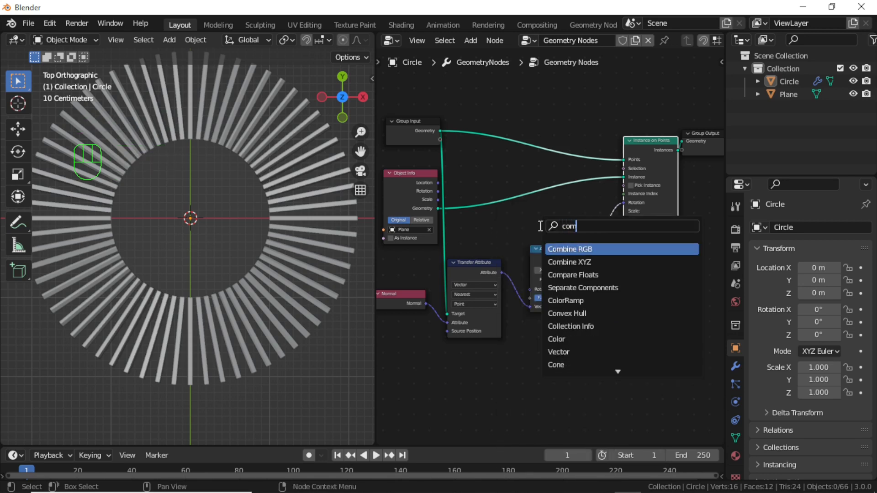
click(566, 262)
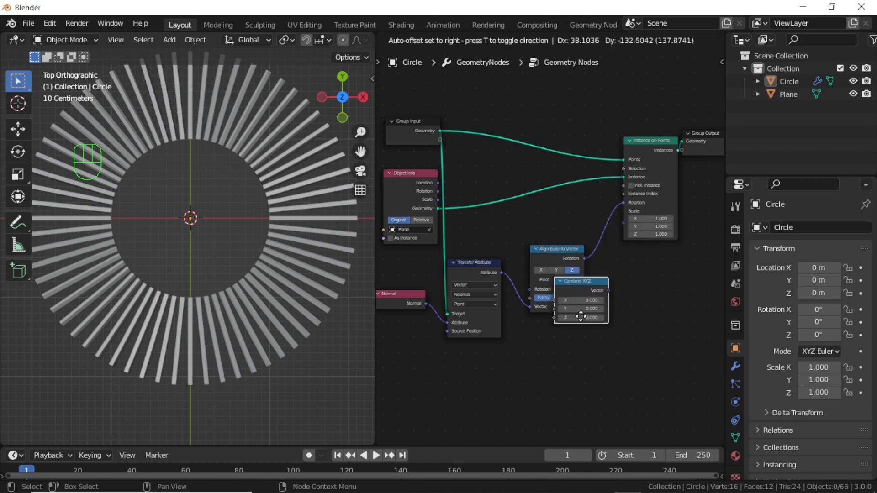
click(569, 354)
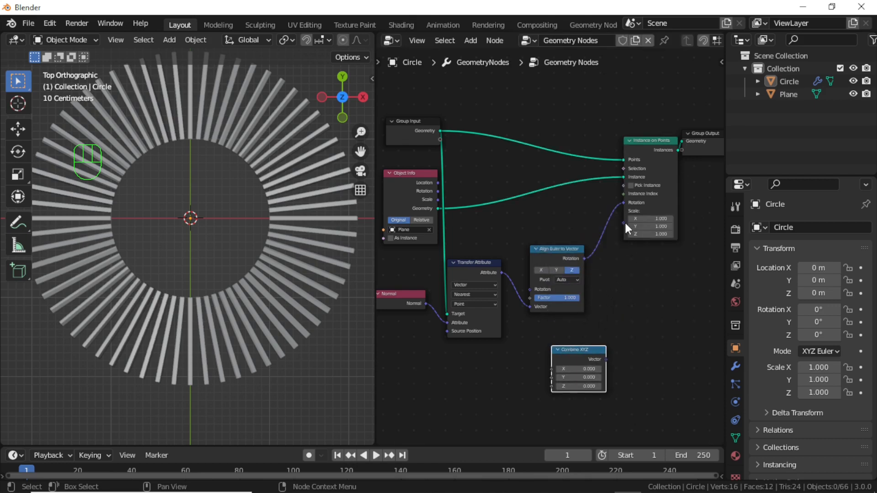
drag(623, 223, 609, 366)
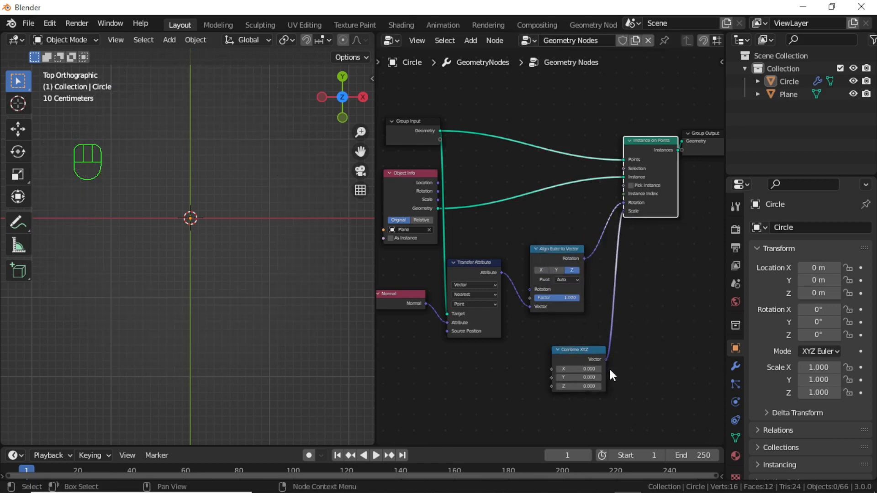
Set the X, Y and Z values of the Combine XYZ node to 1
double_click(578, 368)
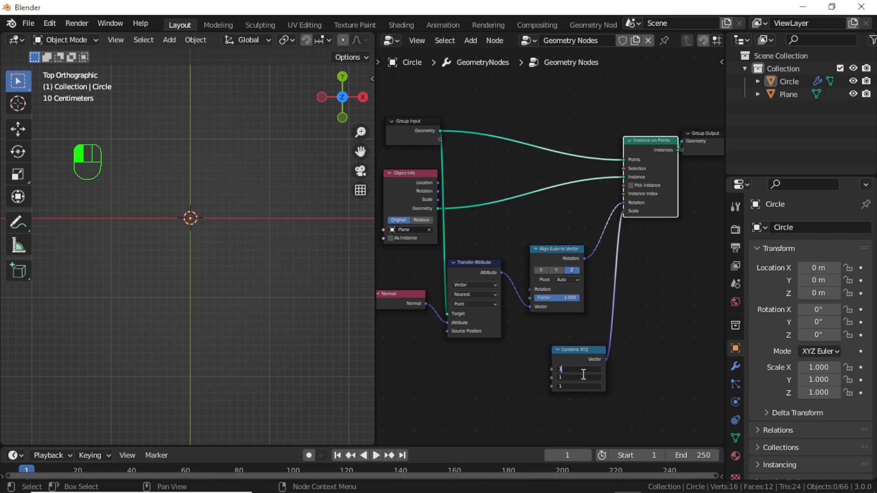
text(1)
key(Return)
Add a ColorRamp node before Combine XYZ and connect its Color output to the Z input
middle_drag(537, 404, 541, 390)
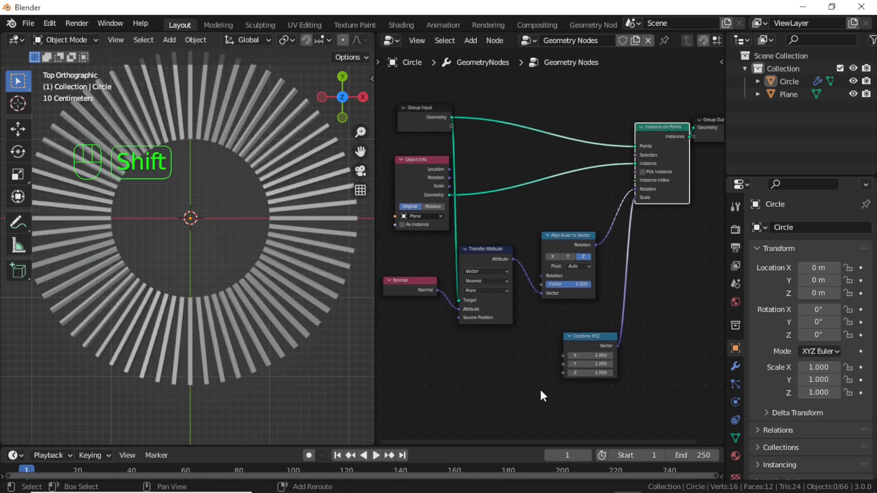
key(shift+a)
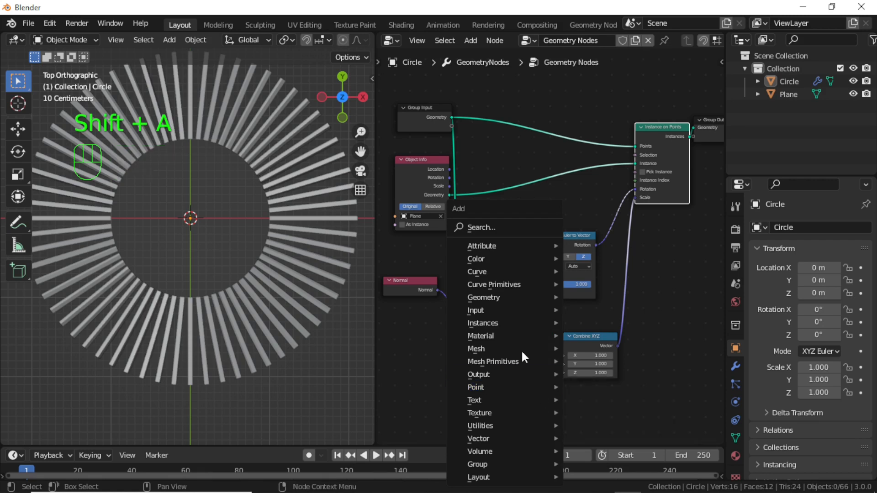
click(498, 228)
text(colo)
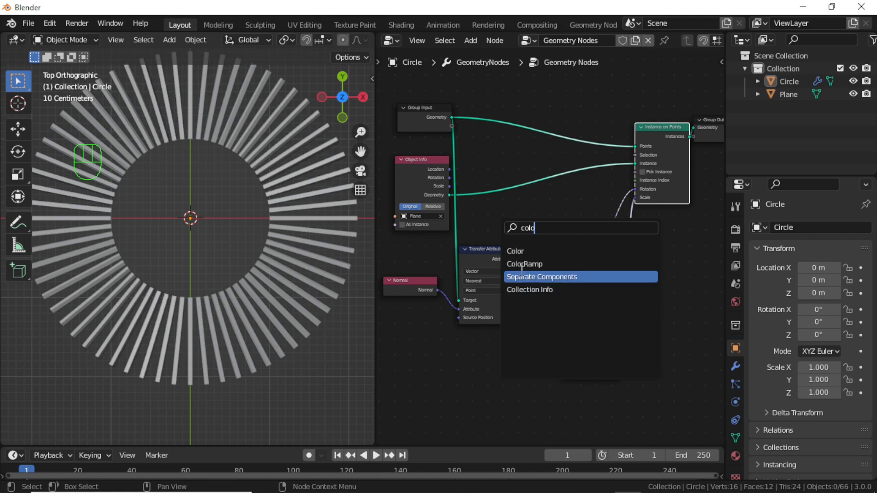
click(521, 264)
click(462, 377)
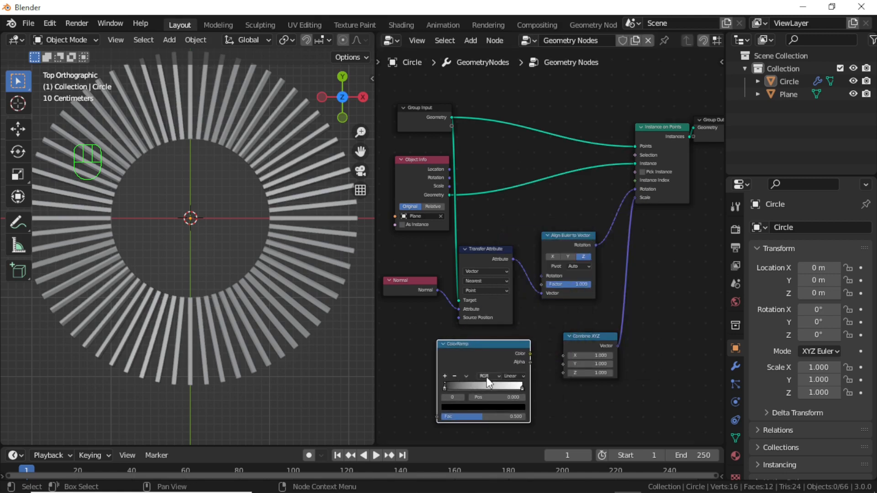
scroll(486, 377, up, 3)
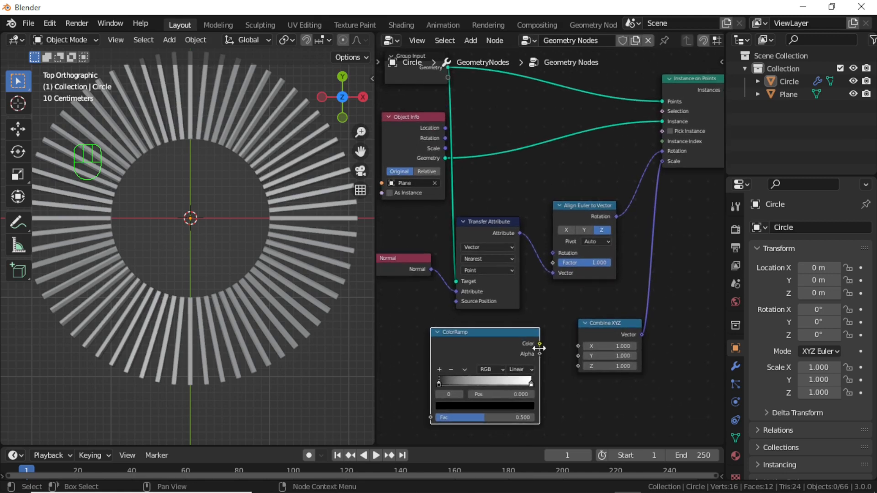
drag(539, 343, 576, 365)
Add a Noise Texture node before the ColorRamp and connect its Fac output to the ramp's Fac input
middle_drag(588, 384, 629, 354)
key(shift+a)
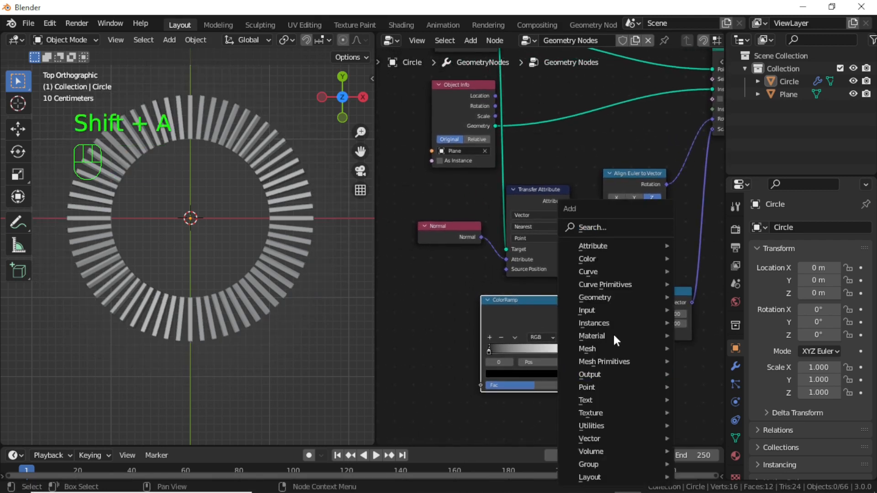
click(597, 228)
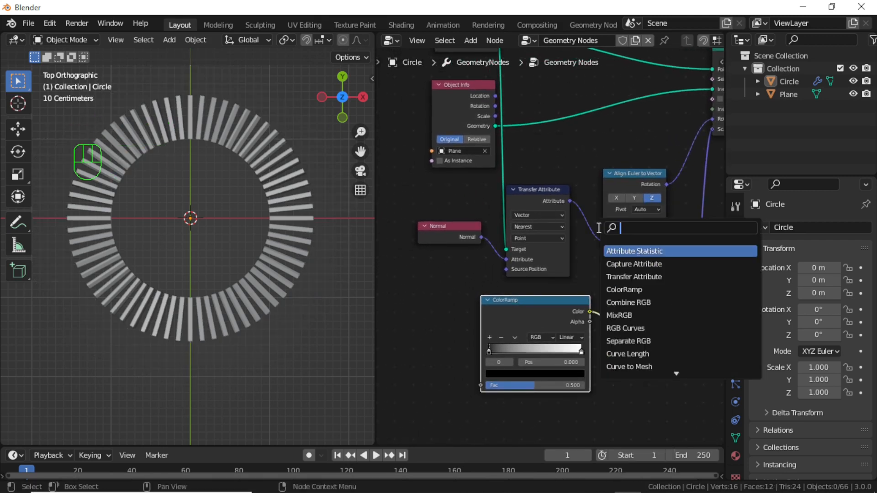
text(noi)
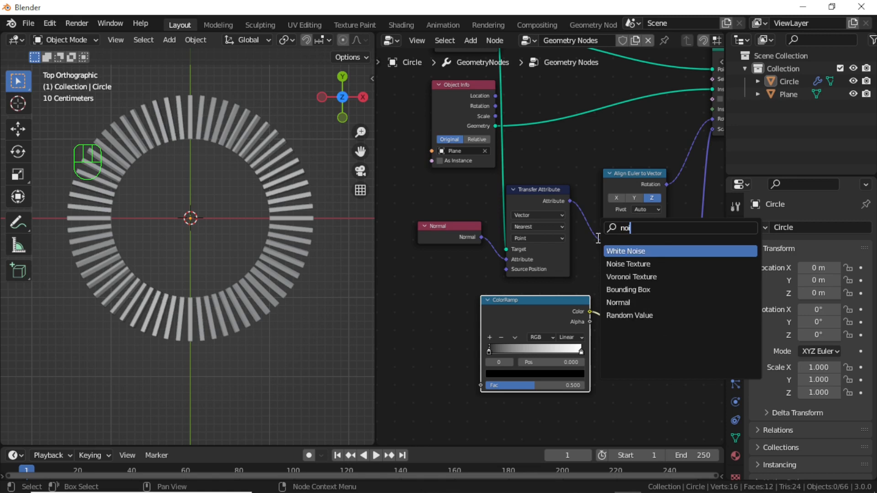
click(628, 264)
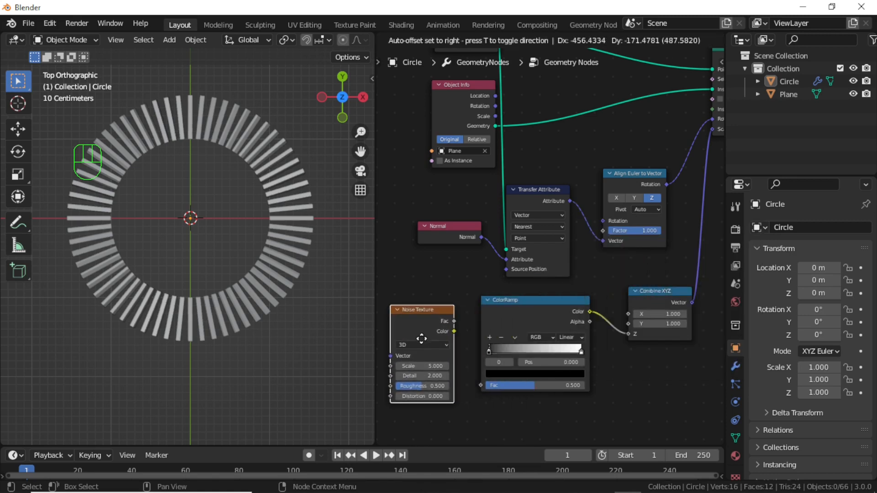
click(424, 344)
drag(434, 312, 488, 375)
Set the Noise Texture to scale 42 and 4D dimensions, with W at 4.4
middle_drag(491, 385, 504, 372)
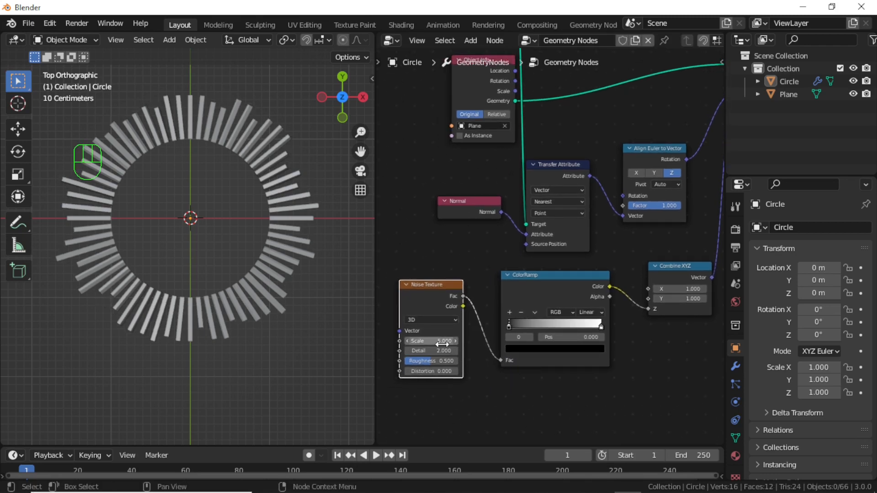
drag(442, 343, 589, 343)
click(434, 320)
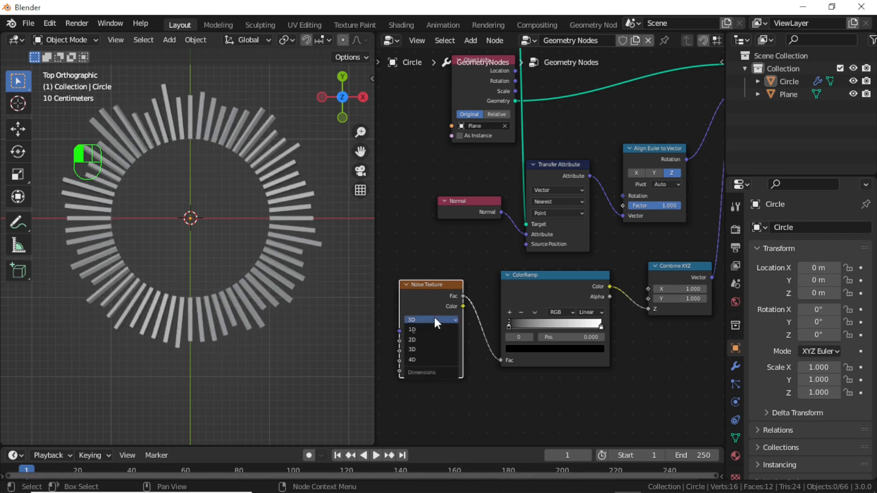
click(417, 360)
drag(431, 341, 478, 341)
right_click(466, 340)
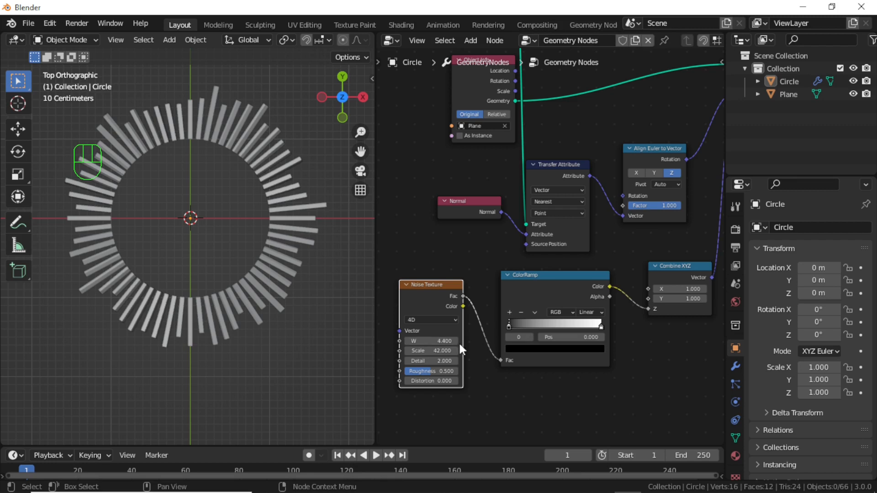
Move the ColorRamp's black stop to position 0.173 and shift the white stop inward to raise the contrast
drag(601, 326, 580, 326)
drag(509, 324, 524, 322)
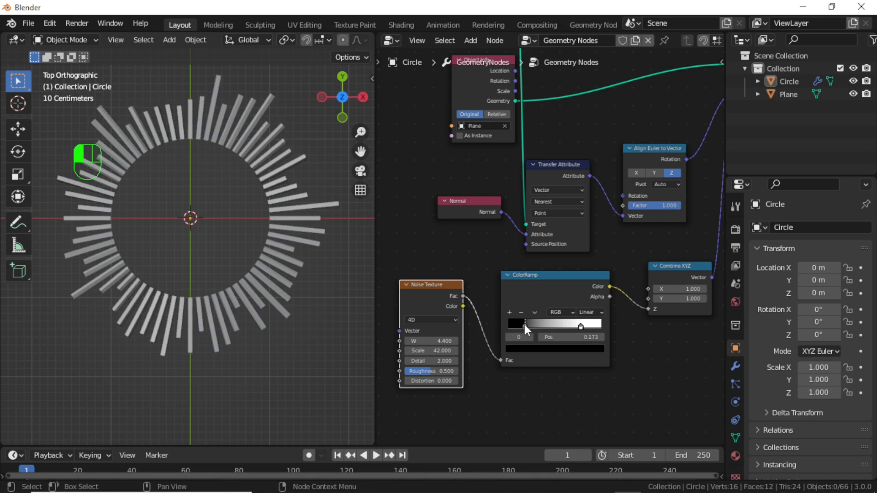
Move the Noise Texture and ColorRamp nodes together away from Combine XYZ to make room between them
scroll(523, 322, down, 2)
scroll(445, 296, down, 2)
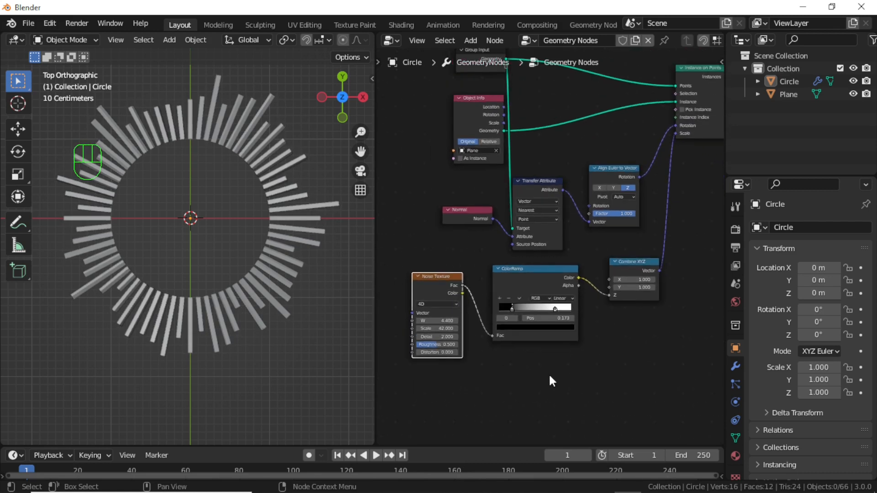
drag(587, 394, 427, 306)
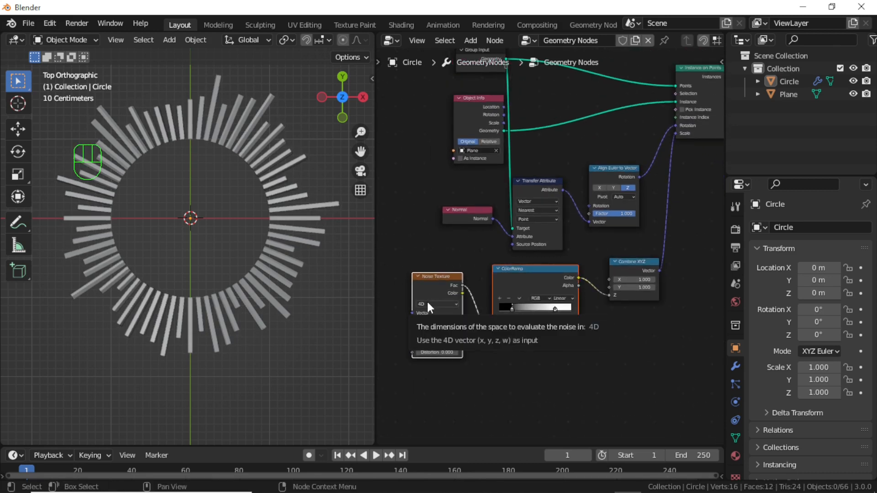
key(g)
click(378, 307)
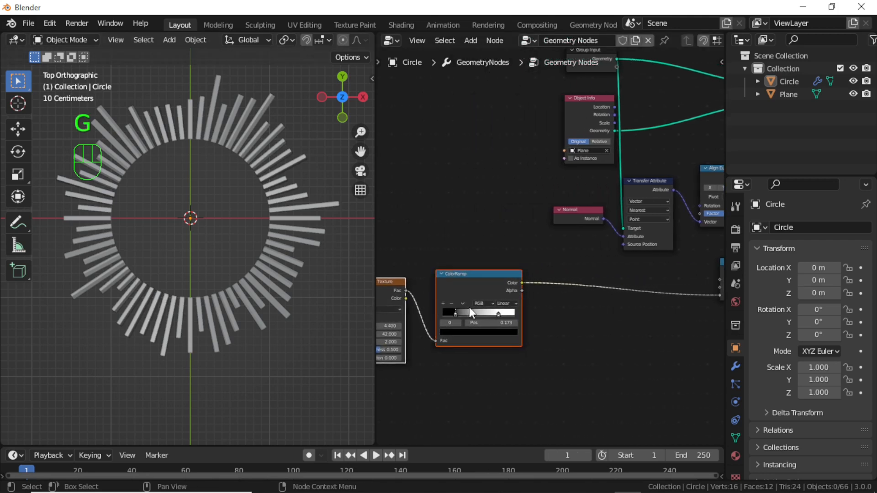
scroll(575, 322, down, 2)
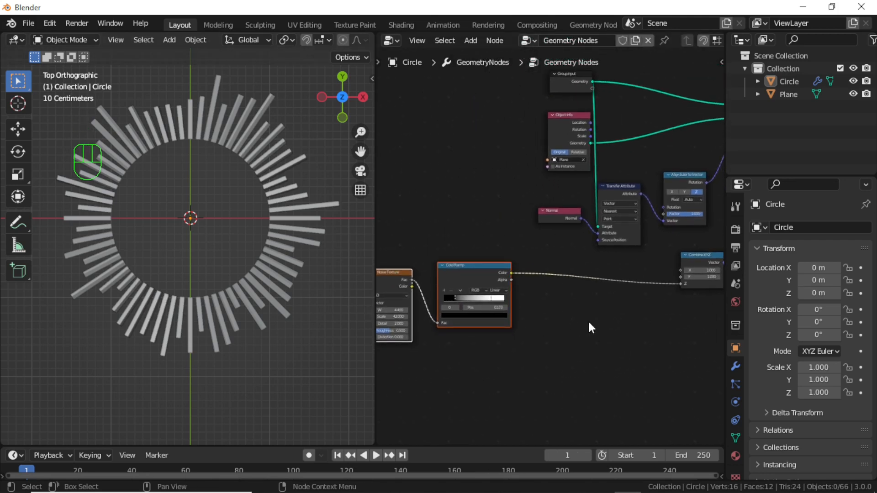
key(g)
click(634, 336)
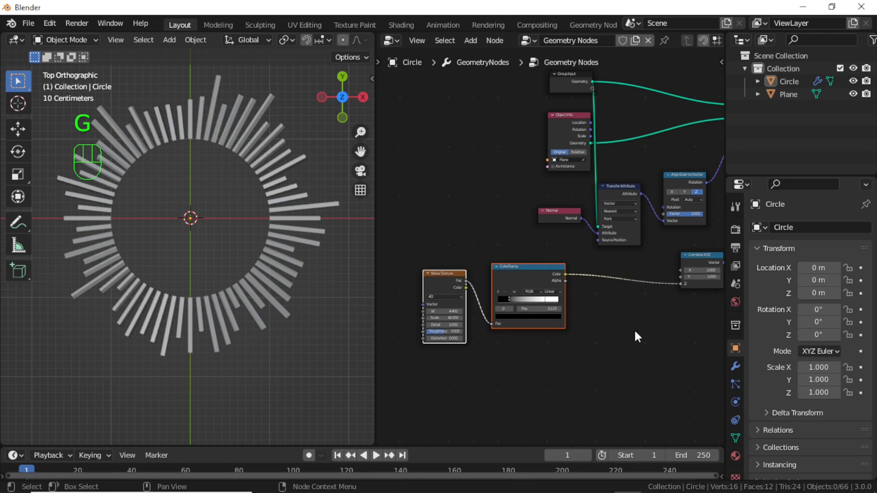
Add a Math node below the link between ColorRamp and Combine XYZ and set its operation to Multiply
key(shift+a)
click(593, 228)
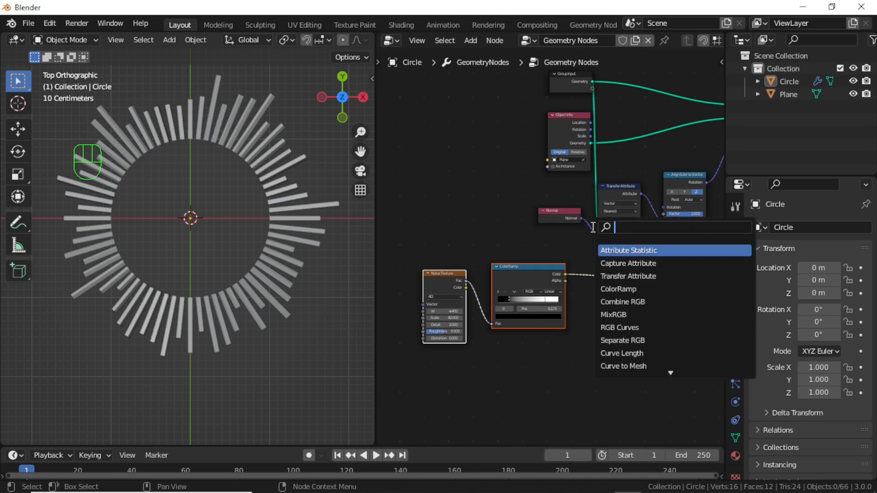
text(ma)
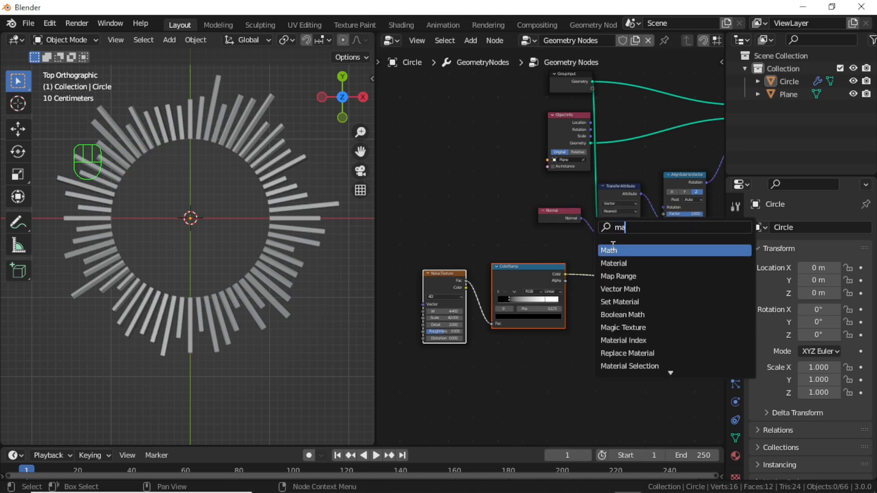
key(Return)
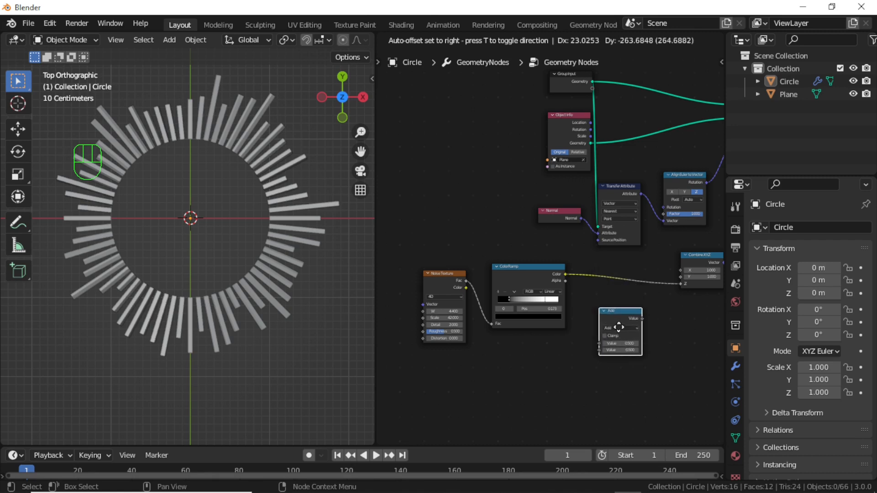
click(619, 327)
click(620, 327)
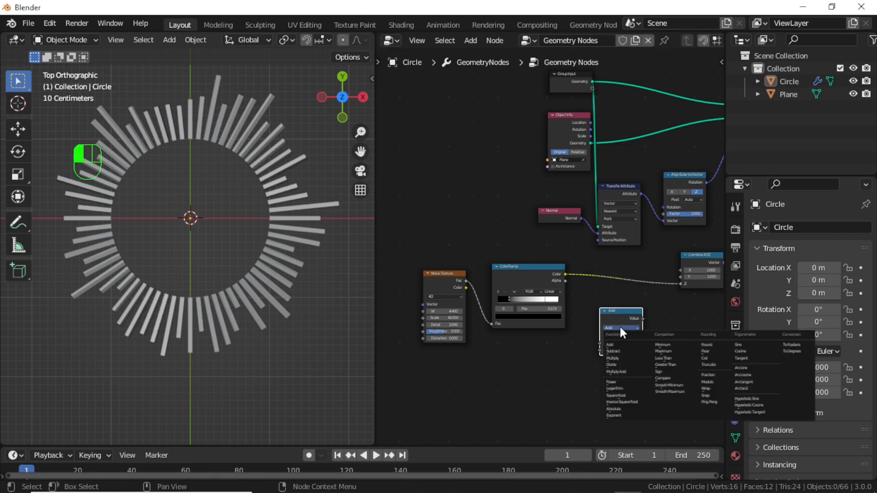
click(620, 359)
Insert the Multiply node between ColorRamp and Combine XYZ and set its second value to 1.3
drag(610, 312, 601, 273)
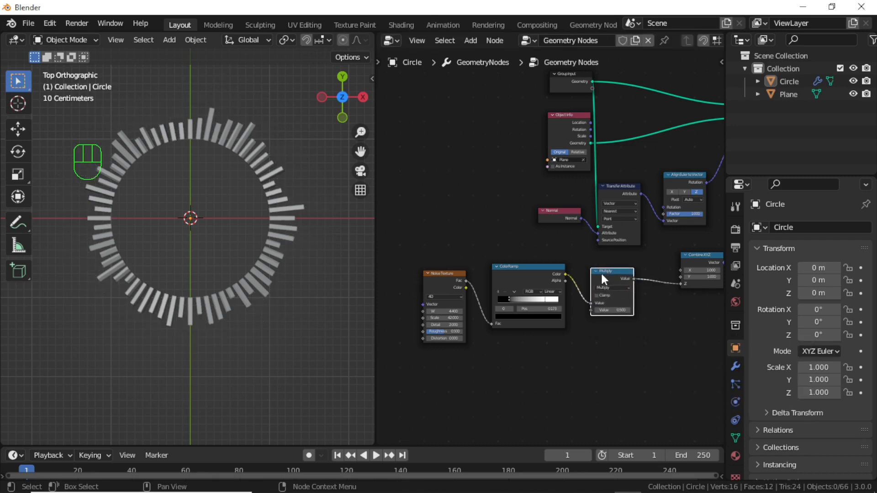
scroll(613, 306, up, 2)
drag(630, 334, 666, 334)
Move Group Input clear of the other nodes and expose the Multiply node's second value as a new group input
scroll(608, 336, down, 1)
scroll(601, 319, down, 1)
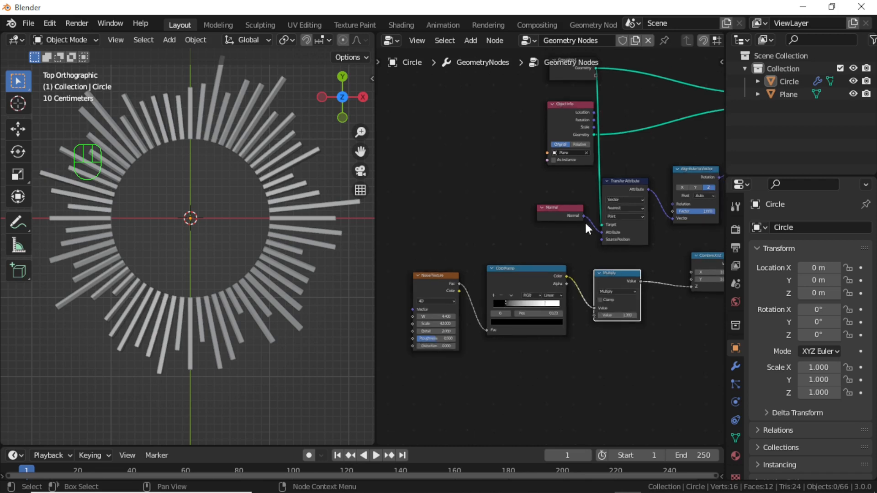
middle_drag(585, 221, 582, 256)
drag(574, 95, 443, 217)
scroll(465, 242, up, 1)
scroll(465, 238, up, 2)
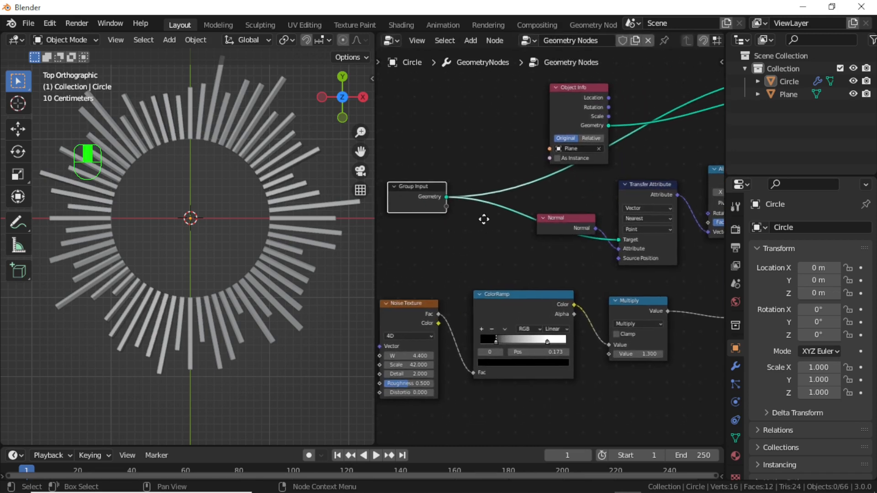
drag(450, 208, 620, 351)
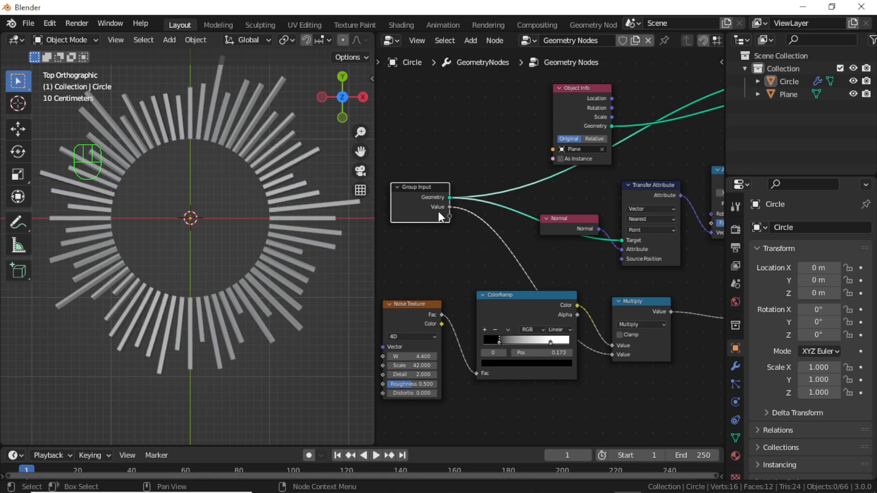
Rename the Value group input of the node tree as "bar height"
key(n)
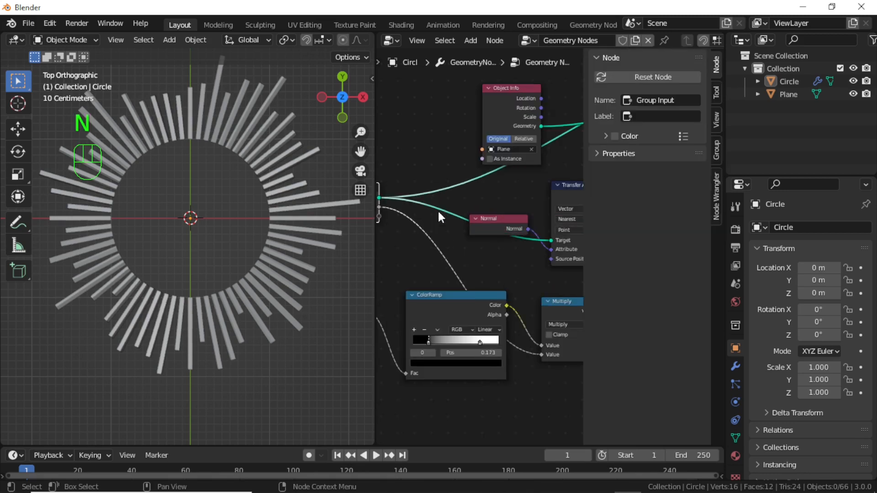
click(716, 151)
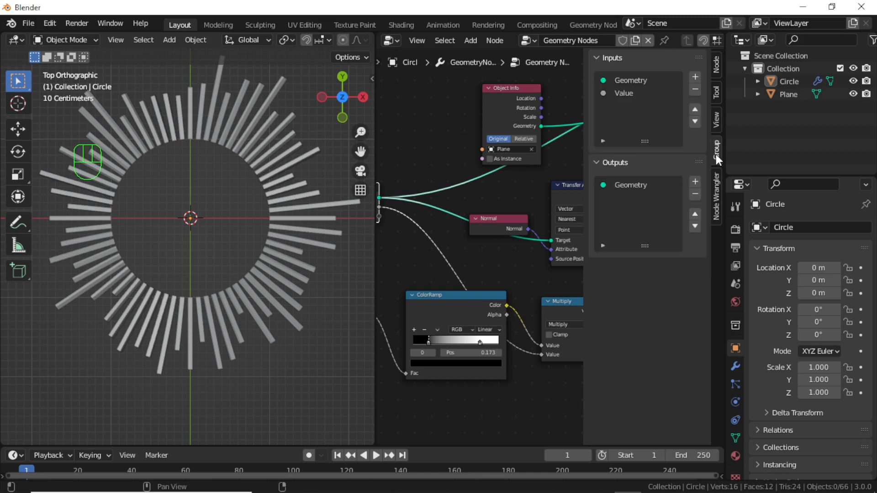
scroll(456, 206, down, 1)
middle_drag(455, 202, 520, 202)
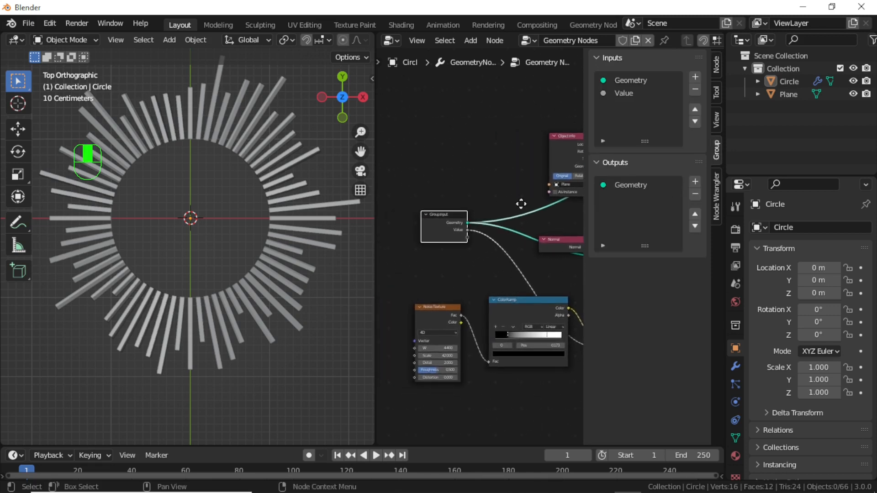
click(623, 91)
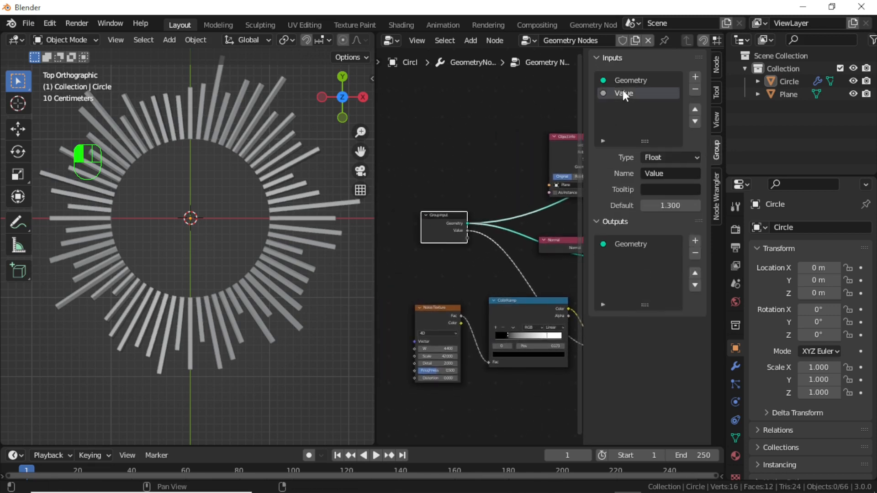
click(668, 176)
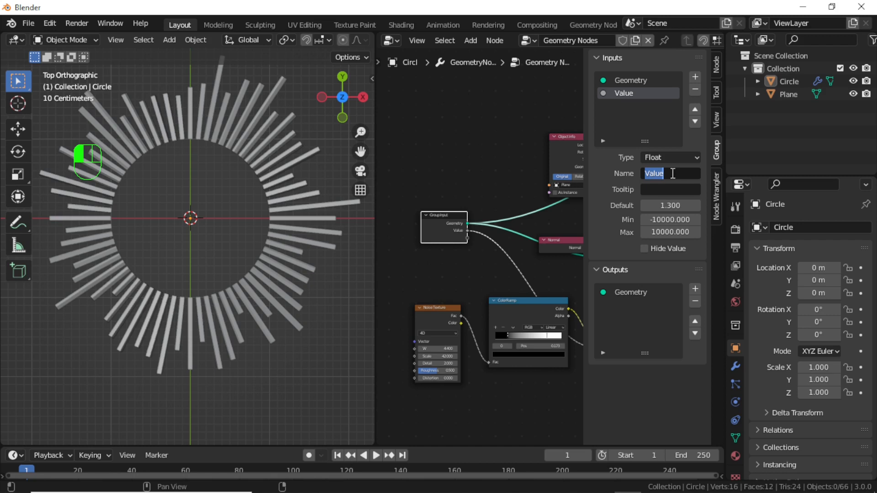
text(bar height)
key(Return)
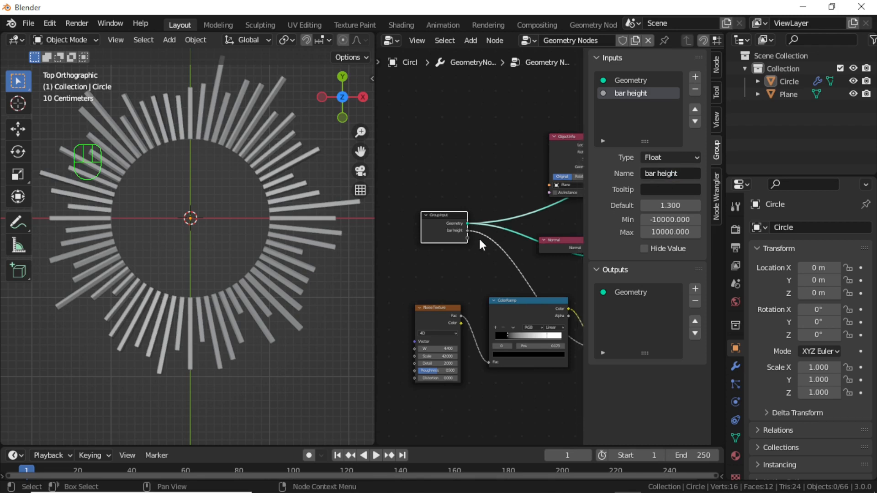
Expose the Noise Texture's W value as a new group input and move Group Input farther from the other nodes
scroll(470, 244, up, 4)
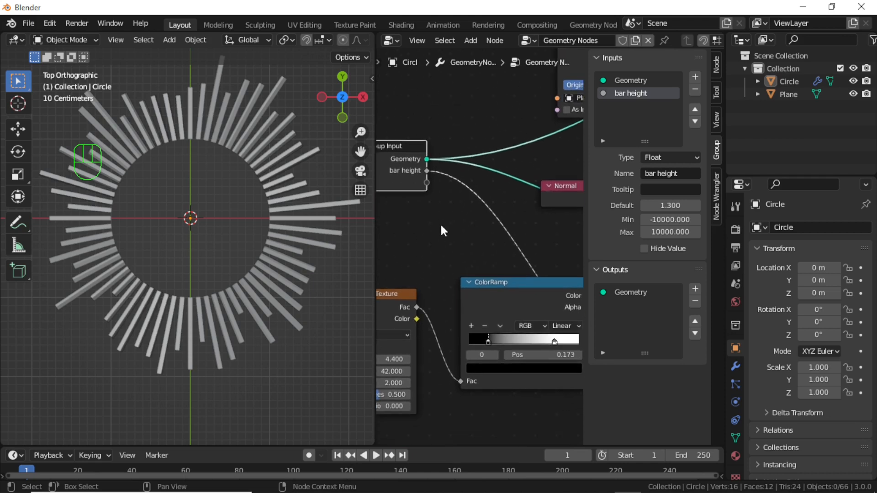
scroll(449, 256, down, 1)
middle_drag(454, 270, 491, 235)
drag(476, 169, 494, 179)
drag(460, 219, 444, 310)
drag(480, 175, 380, 226)
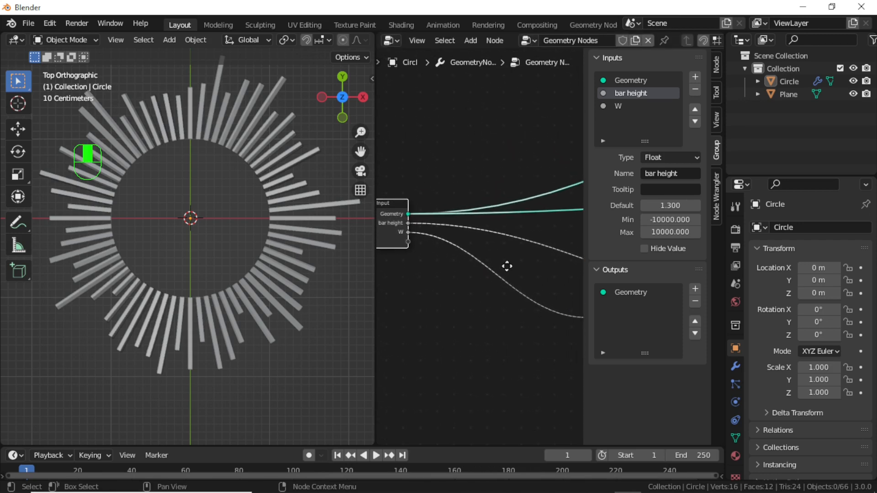
Rename the W group input as "noise scale"
click(622, 110)
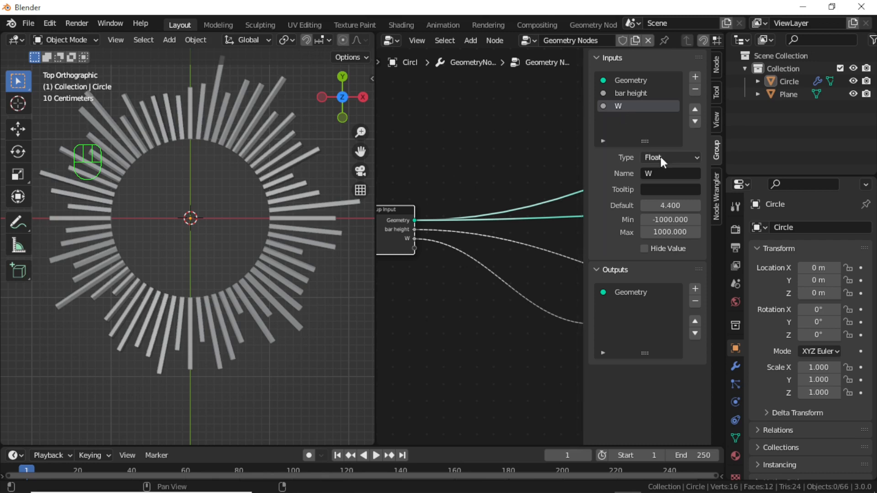
click(662, 171)
text(noise scale)
key(Return)
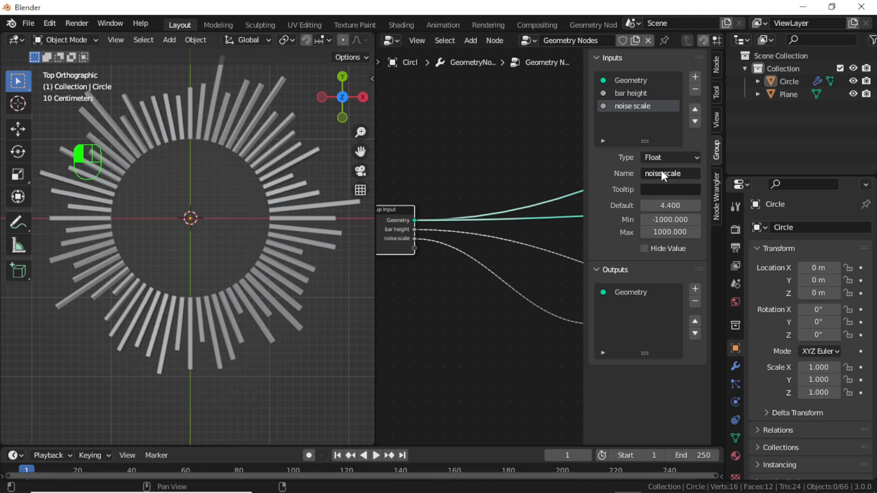
Add a Math node in the space below the links between Group Input and Noise Texture
scroll(491, 315, down, 2)
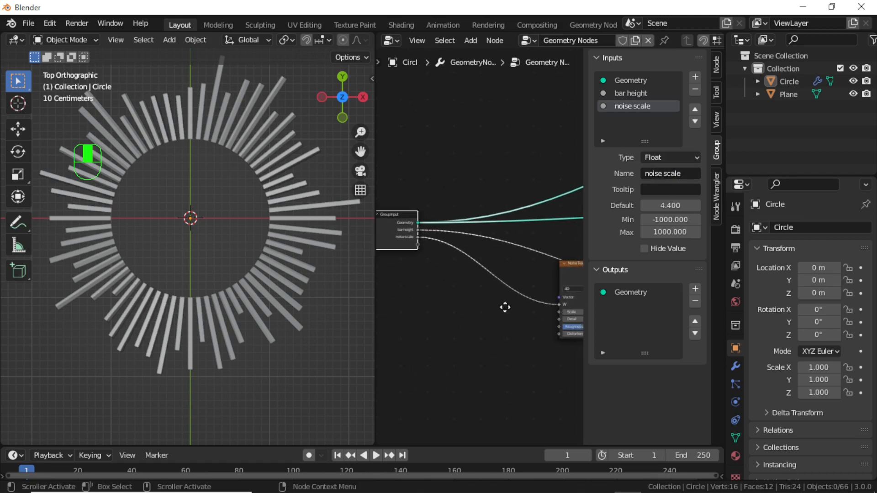
key(shift+a)
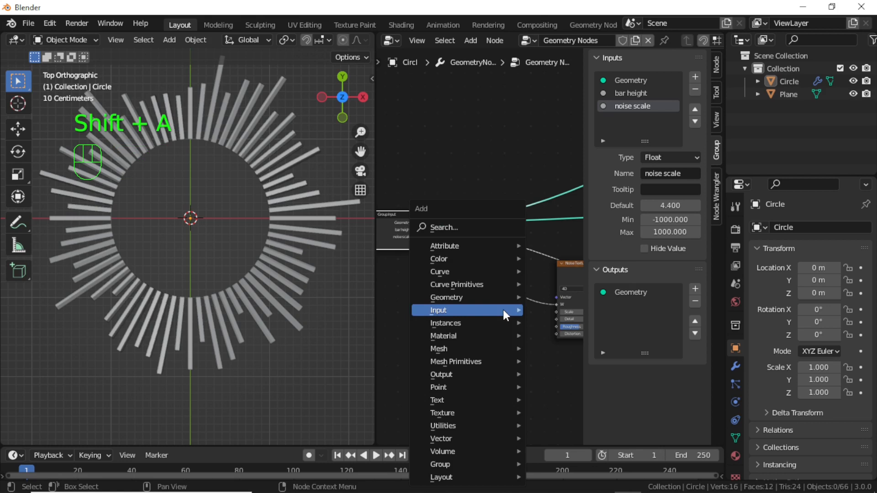
click(466, 229)
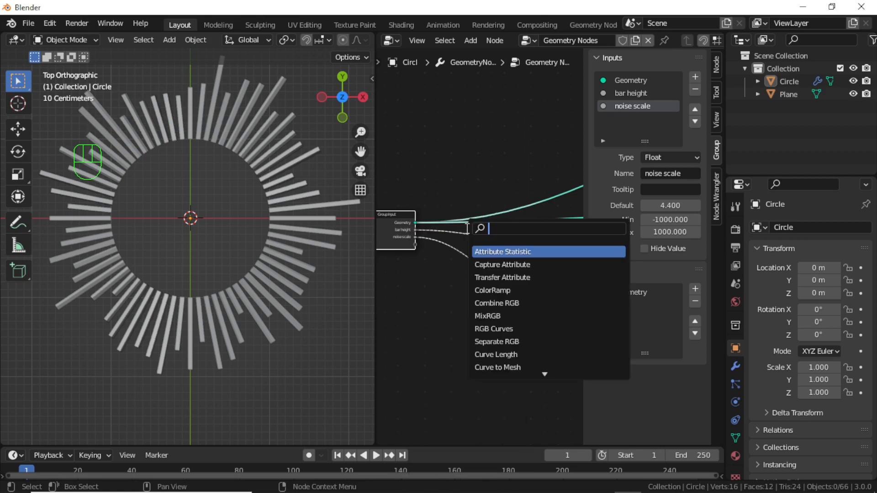
text(ma)
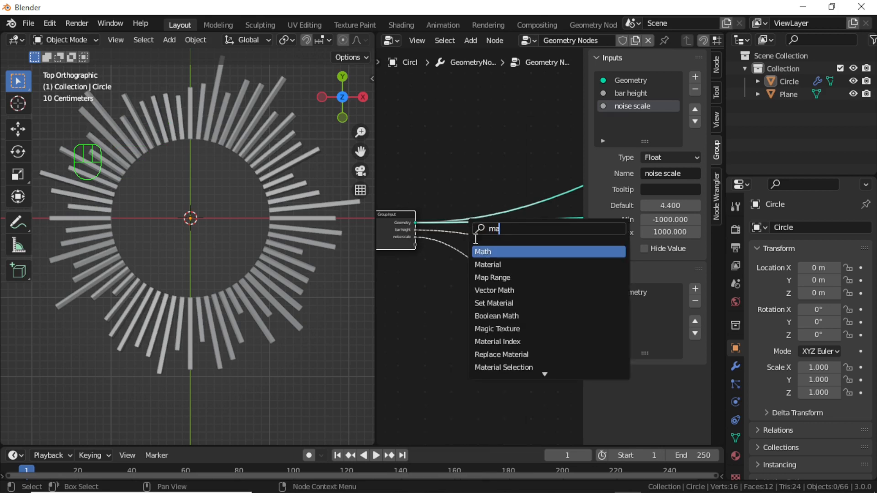
key(Return)
click(444, 328)
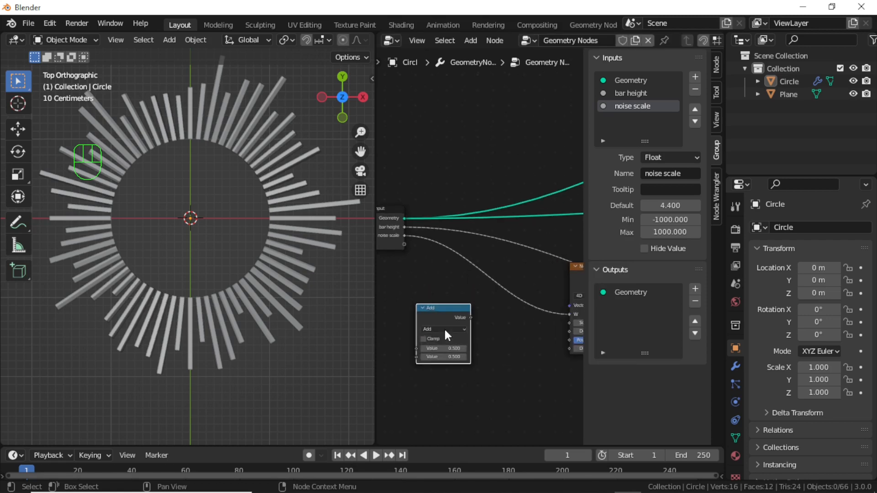
Set the new Math node to Divide with a second value of 100 and insert it into the noise scale link
click(444, 328)
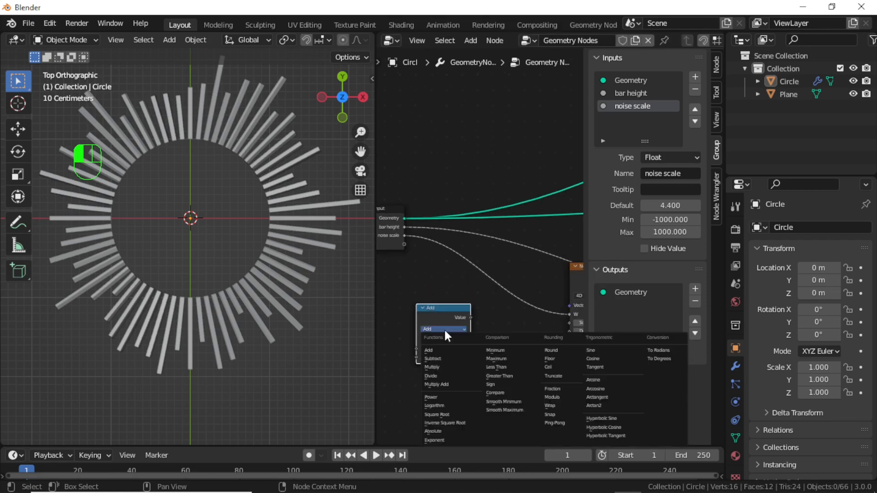
click(437, 376)
click(446, 356)
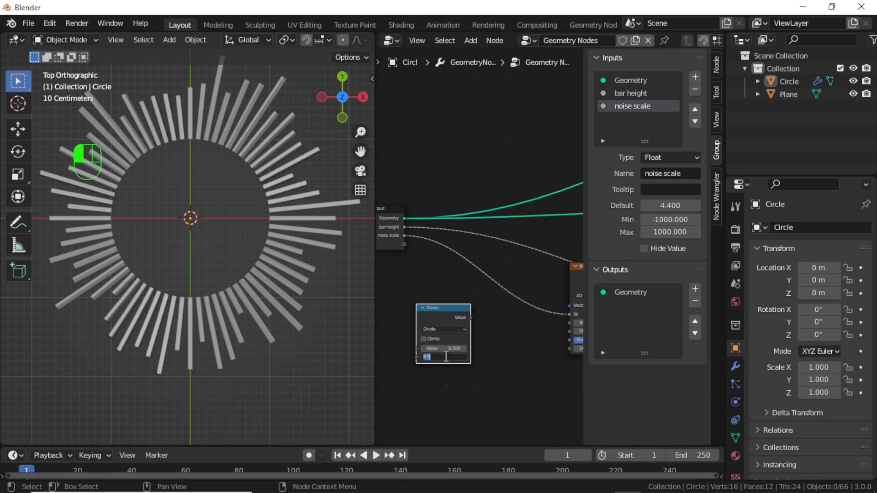
text(100)
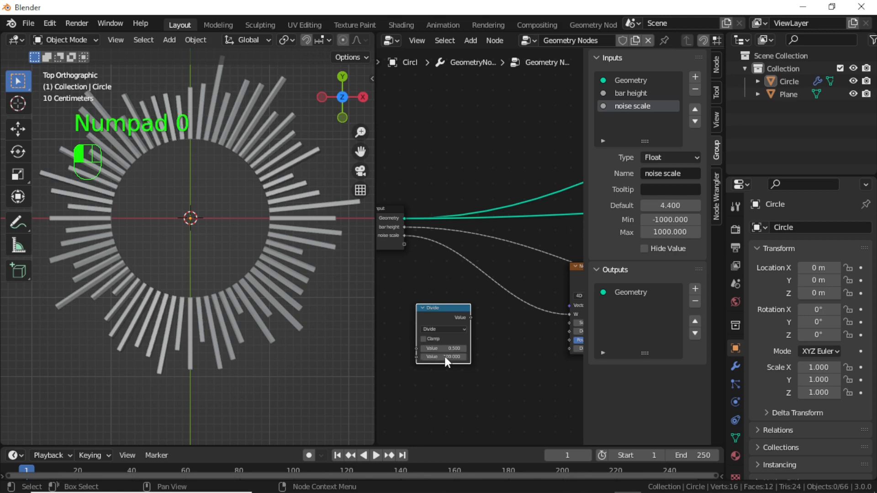
drag(437, 308, 476, 275)
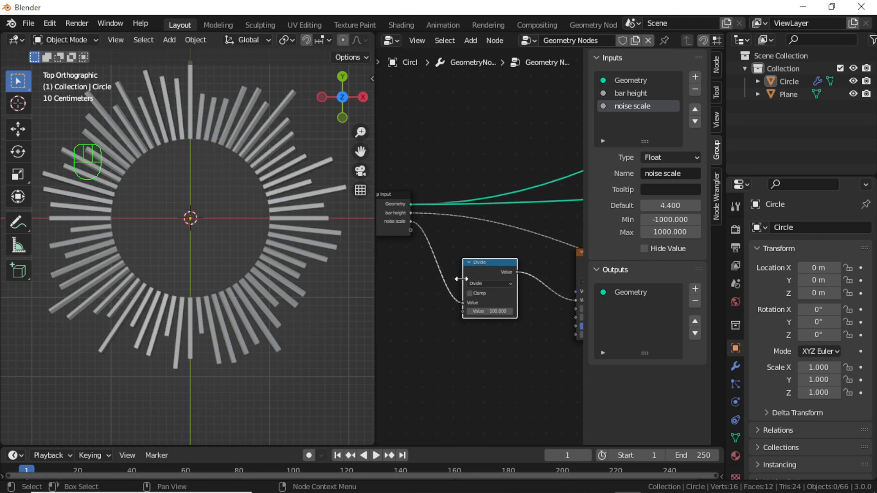
Expose the Divide node's second value as a new group input named "speed"
drag(410, 229, 464, 312)
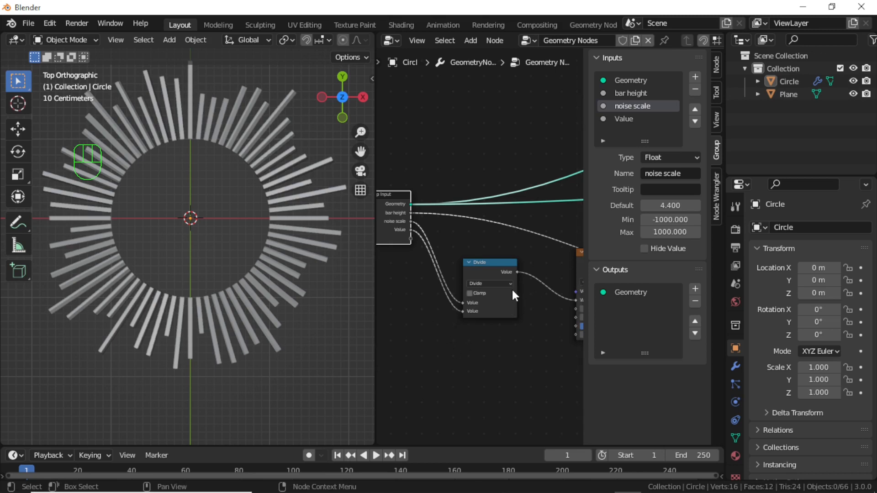
click(626, 120)
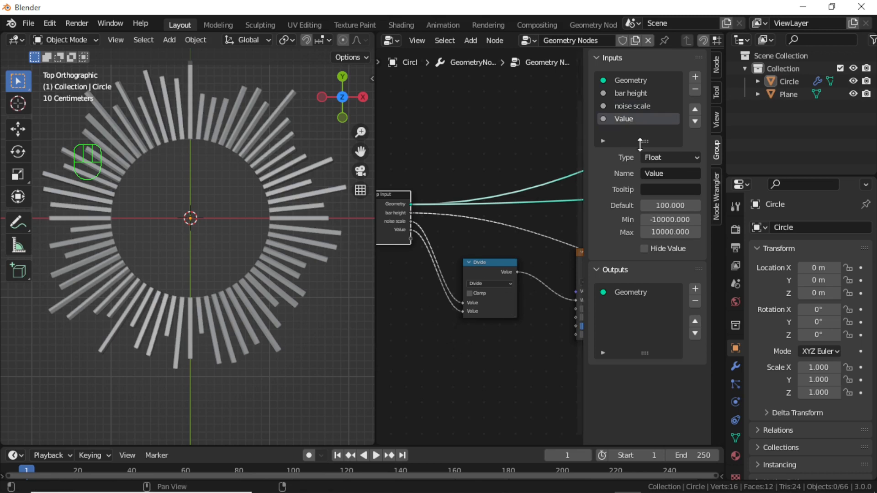
click(661, 173)
text(speed)
key(Return)
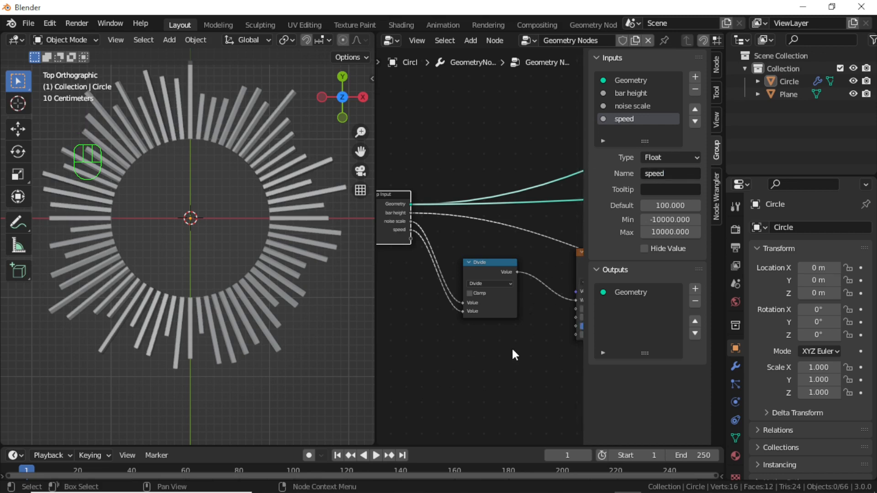
Examine the whole node network from Group Input to Instance on Points in a maximized node editor
key(ctrl+space)
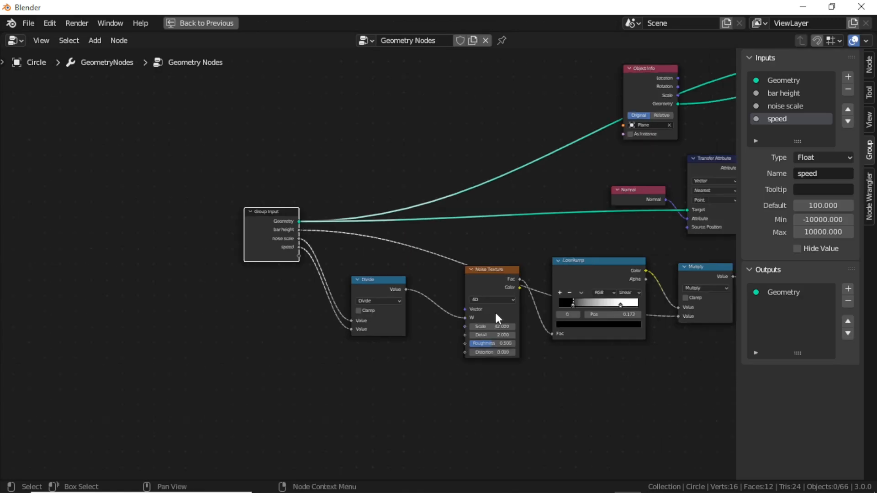
middle_drag(556, 272, 495, 292)
scroll(482, 304, down, 3)
scroll(475, 316, up, 4)
scroll(476, 326, up, 2)
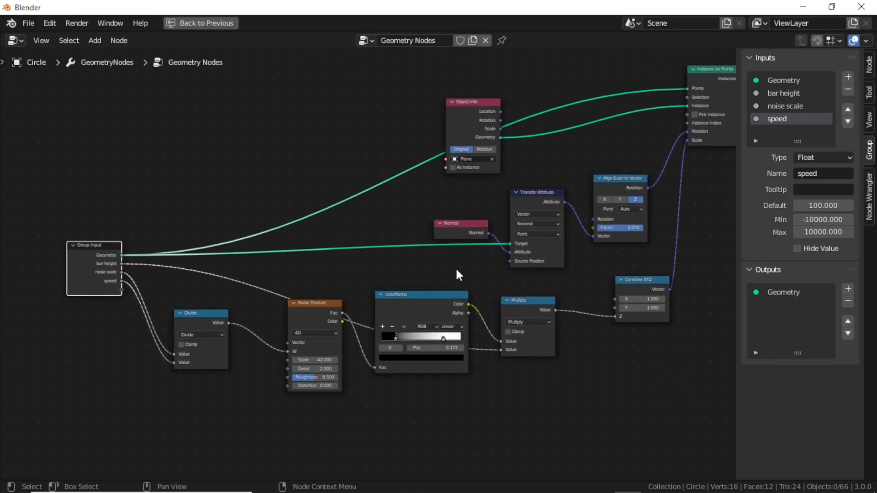
middle_drag(520, 342, 497, 341)
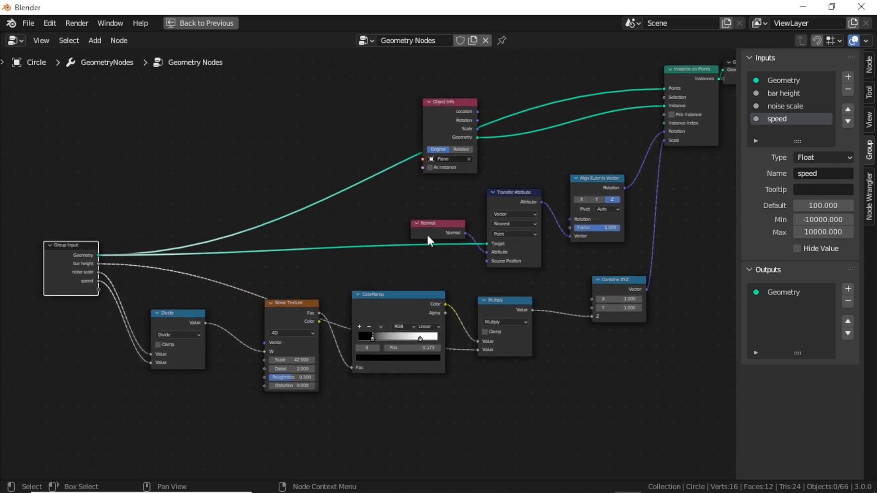
key(ctrl+space)
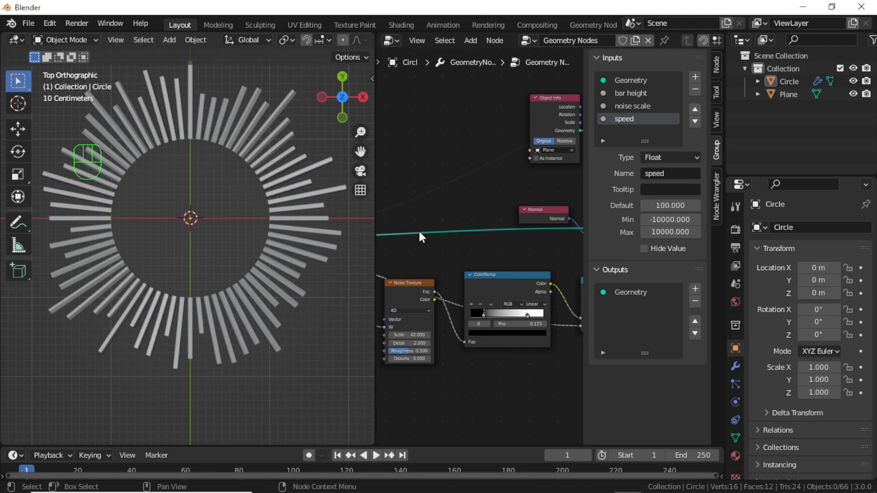
Join the 3D viewport over the node editor area and fit the full ring of bars in view
right_click(375, 168)
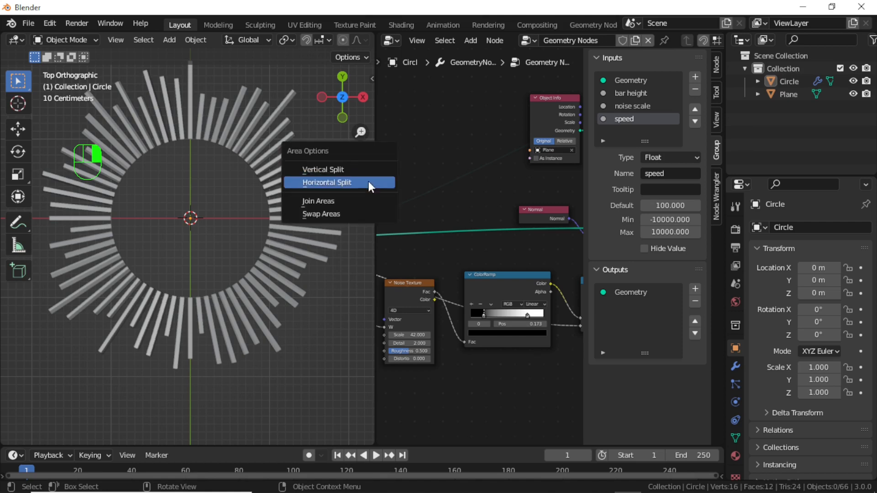
click(350, 202)
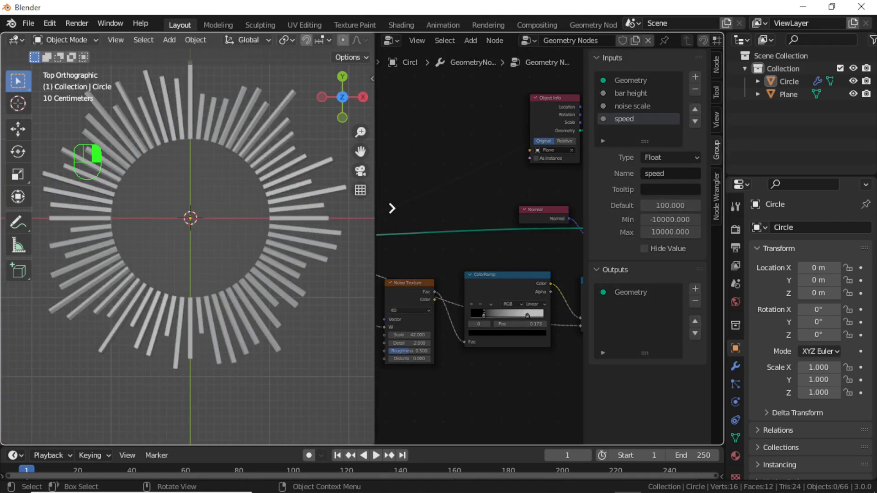
click(391, 209)
scroll(434, 239, down, 4)
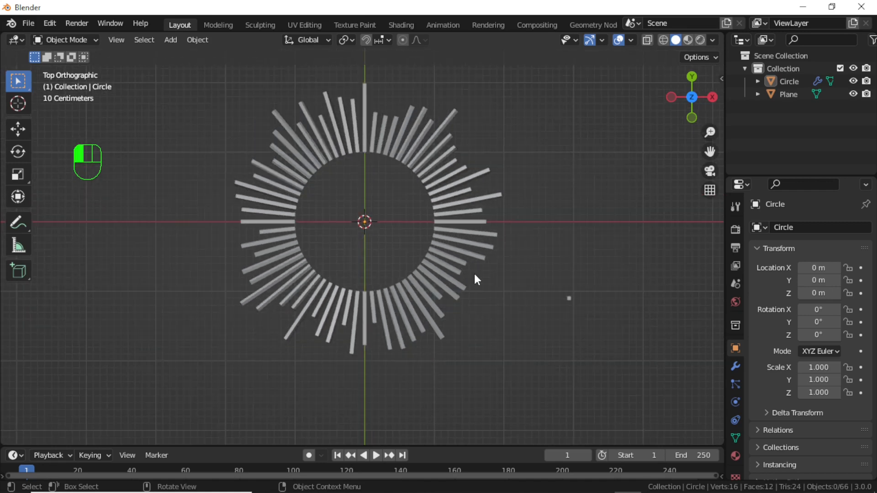
Select the Circle object and set its modifier's bar height to 2.000, noise scale to 6.720 and speed to 106.26
key(a)
click(735, 366)
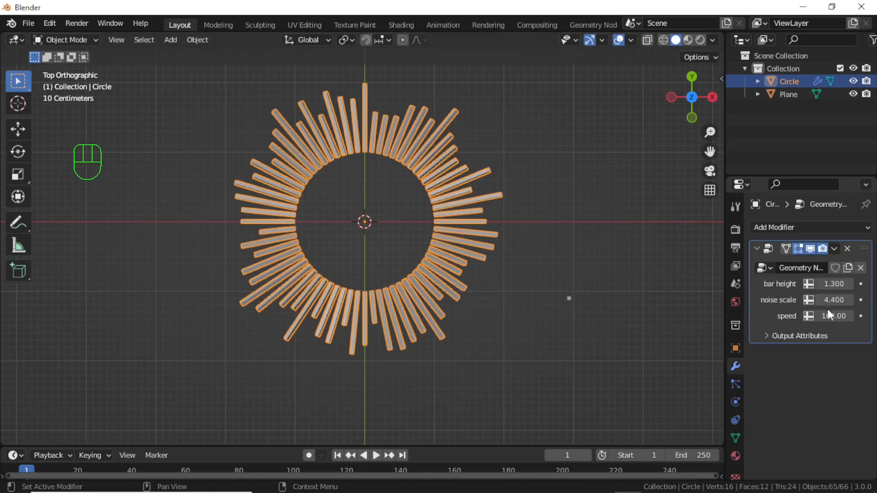
drag(831, 283, 859, 300)
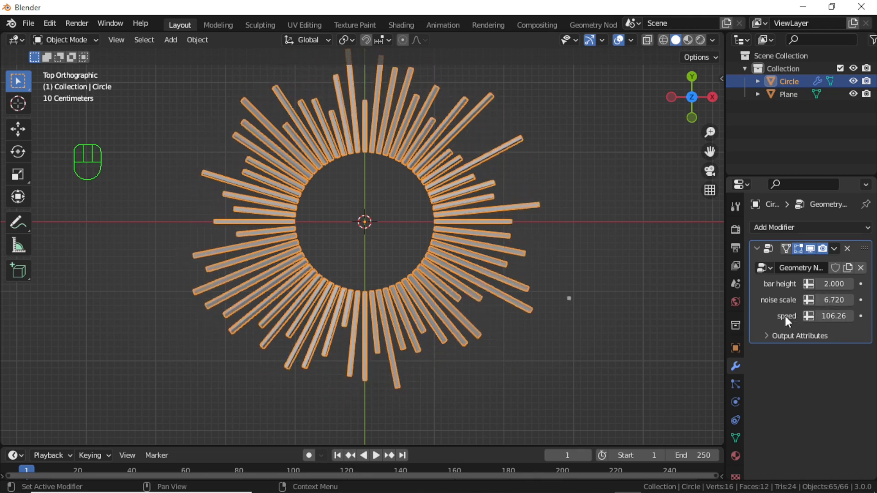
click(833, 300)
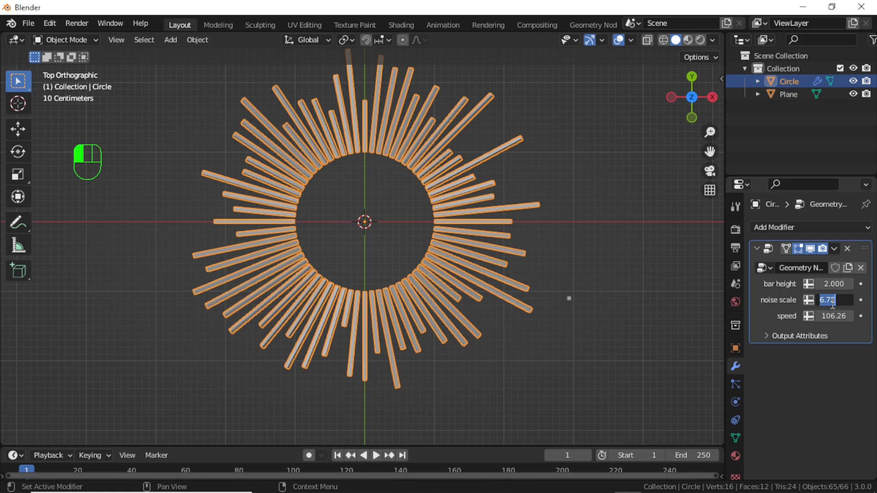
right_click(622, 305)
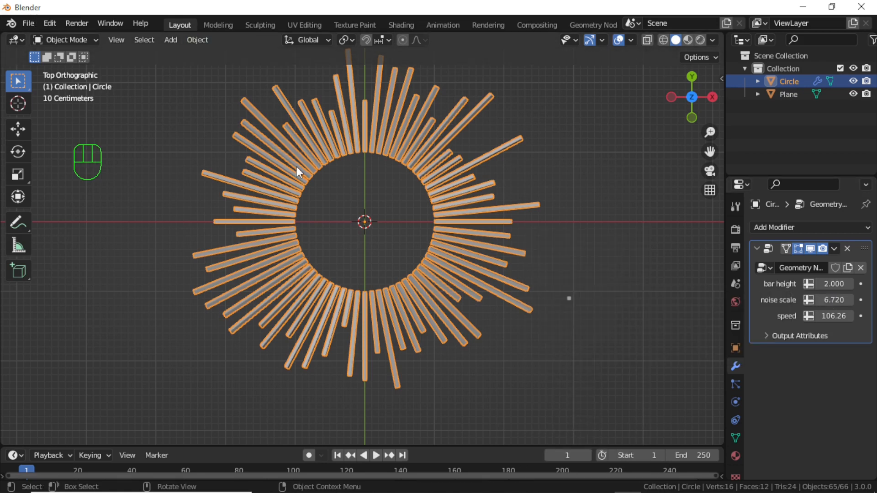
Show the transform sidebar and add a Plain Axes empty at the centre of the bar ring
key(n)
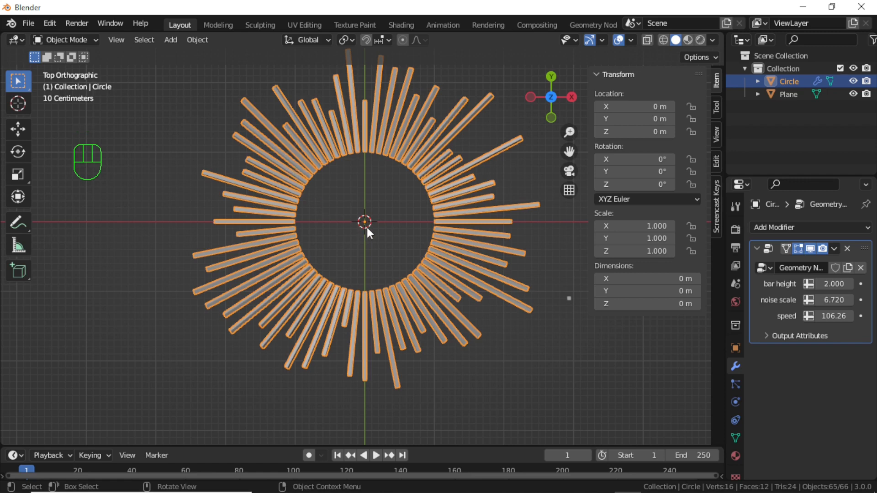
key(shift+a)
mouse_move(308, 354)
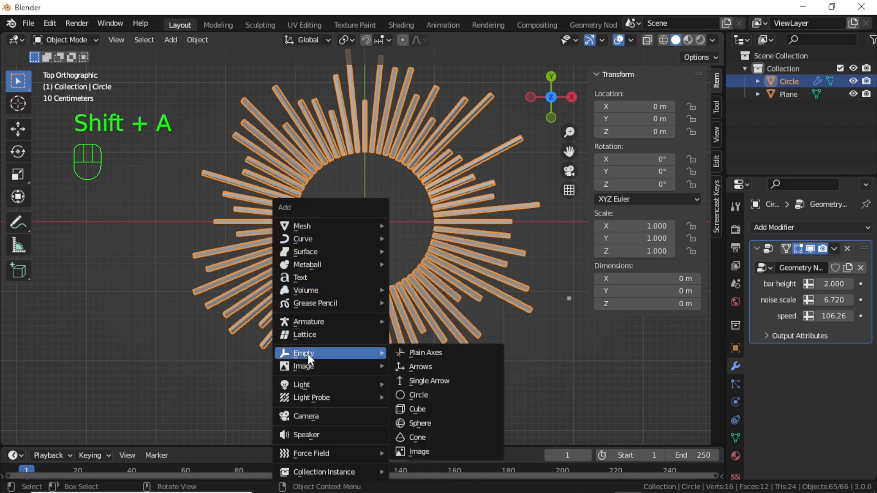
click(403, 355)
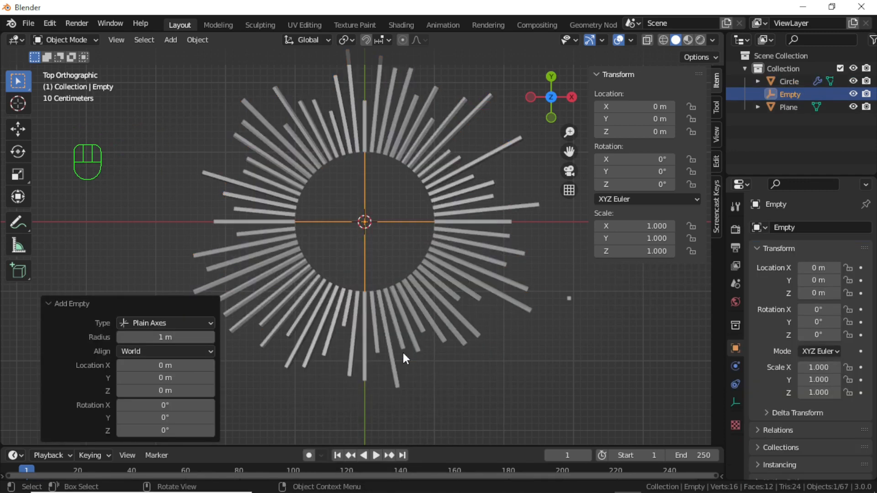
Add a driver to the Circle modifier's noise scale, using the Empty's world-space X Location in the expression var + 6.72
click(407, 327)
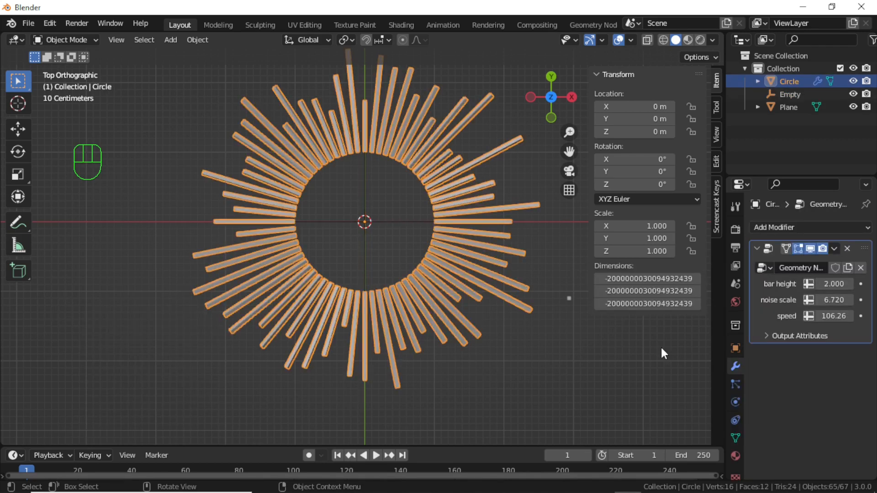
right_click(833, 300)
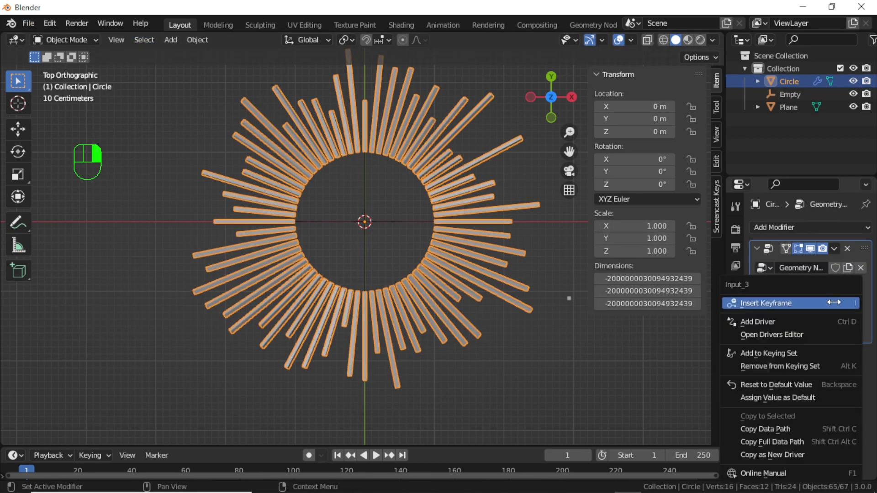
click(804, 325)
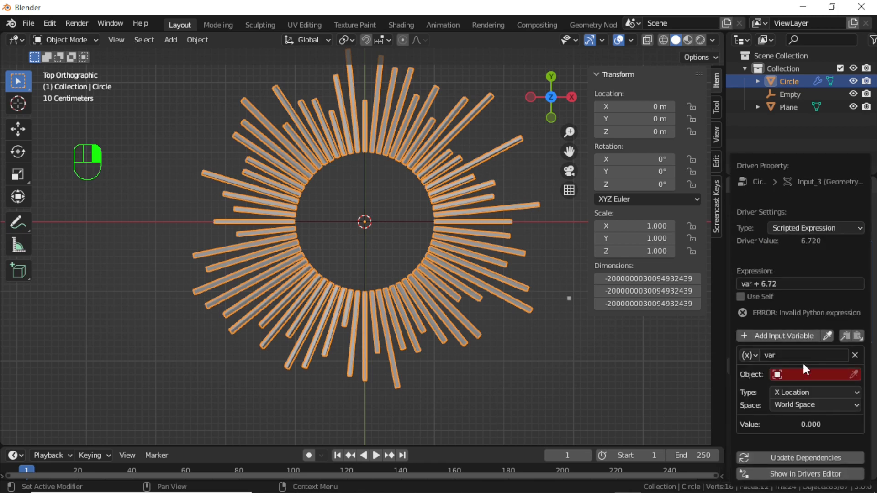
click(810, 374)
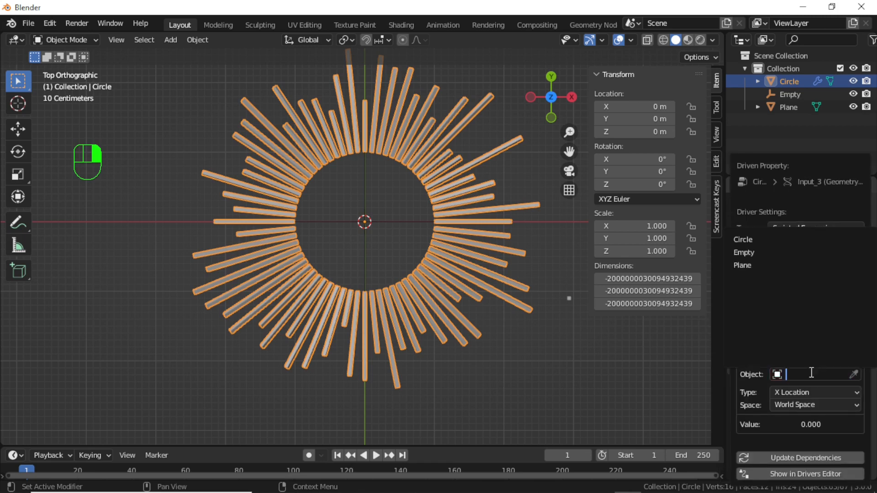
click(757, 253)
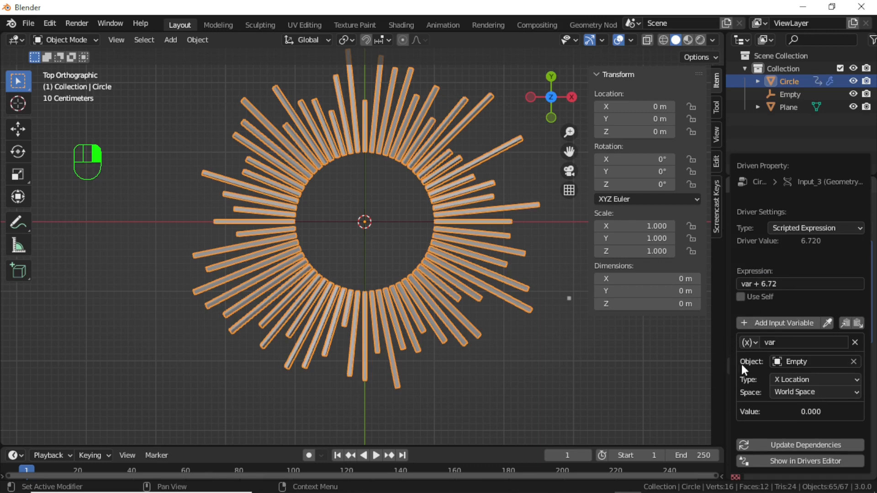
Select the Empty and test-move it along the X axis to check the driven noise scale, then cancel the move
click(401, 222)
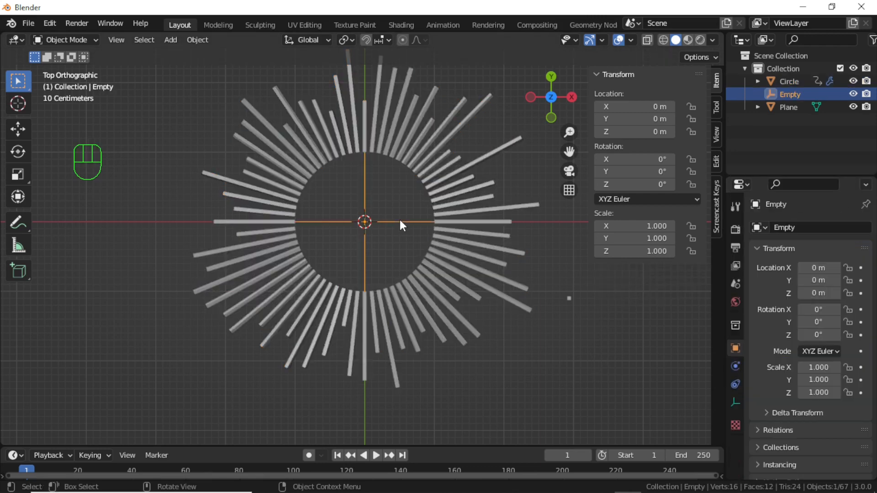
key(g)
key(x)
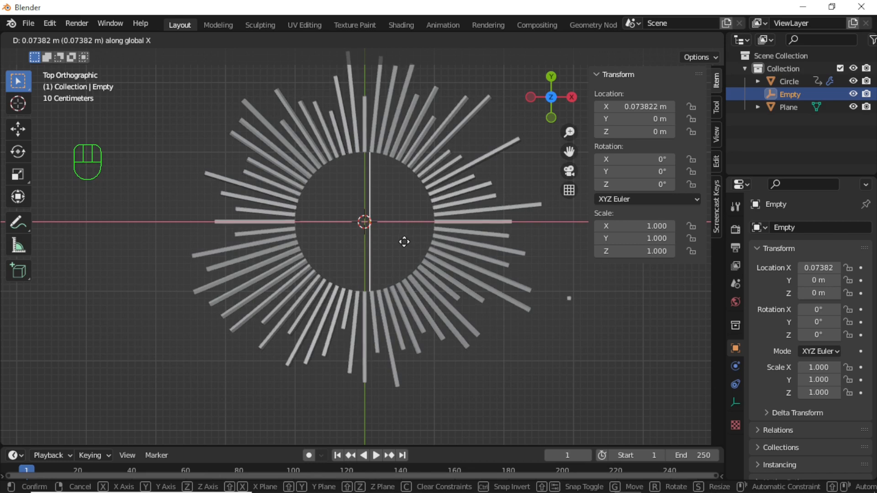
right_click(402, 242)
right_click(404, 246)
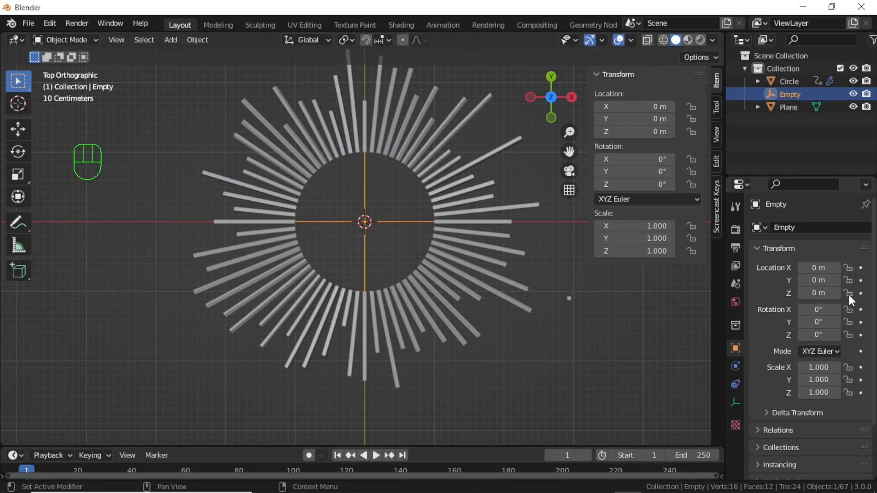
Keyframe the Empty's Location X at 0 m on frame 1 and on frame 250
click(861, 268)
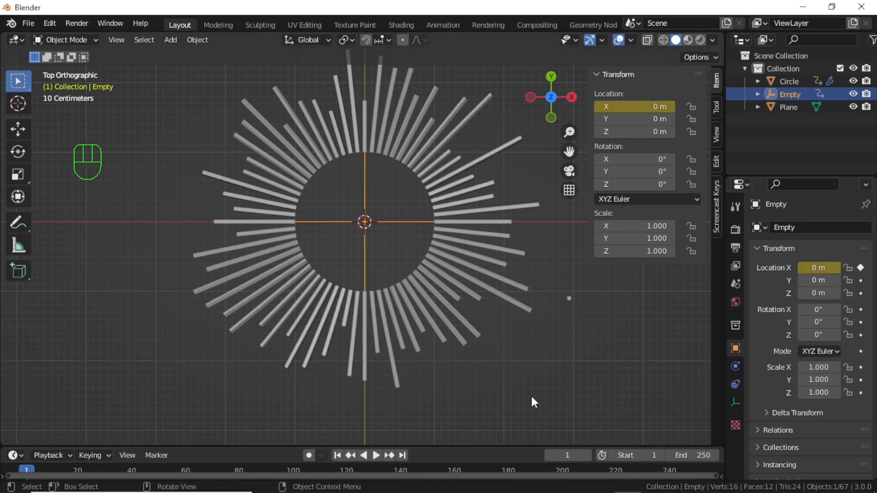
click(401, 456)
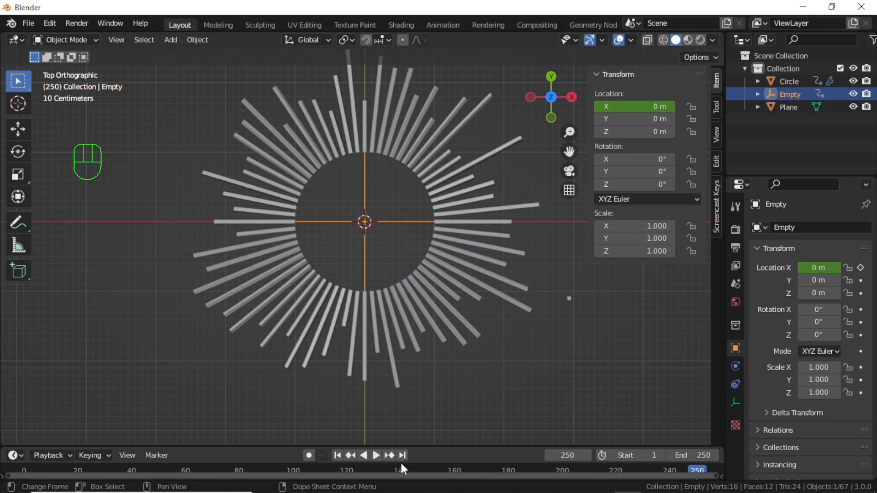
click(860, 268)
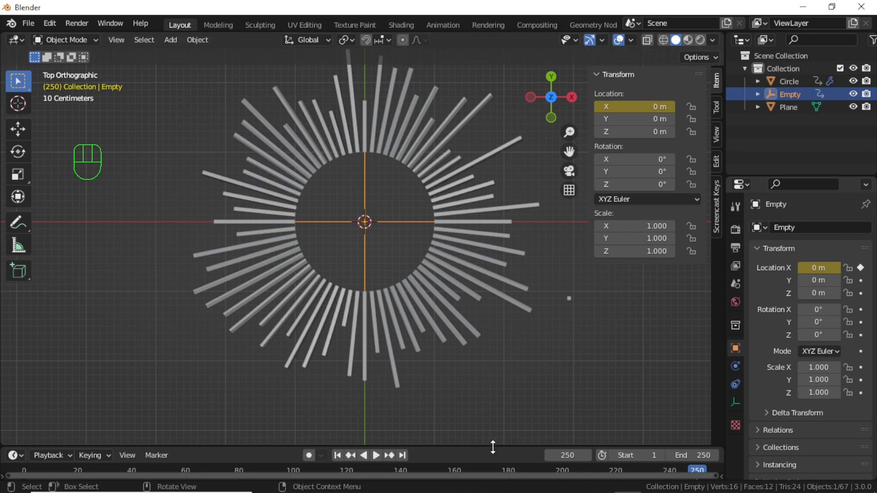
Enlarge the timeline area, return to frame 1 and turn the area into a Graph Editor
drag(493, 446, 503, 365)
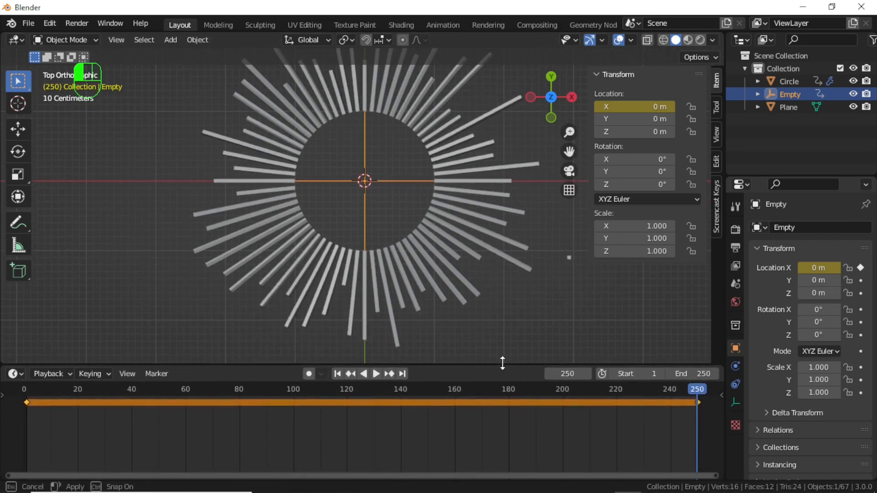
click(338, 374)
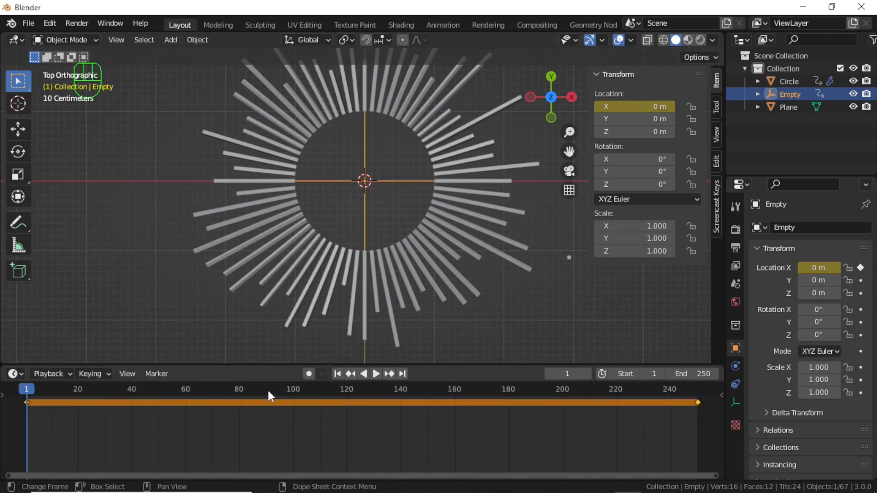
click(18, 373)
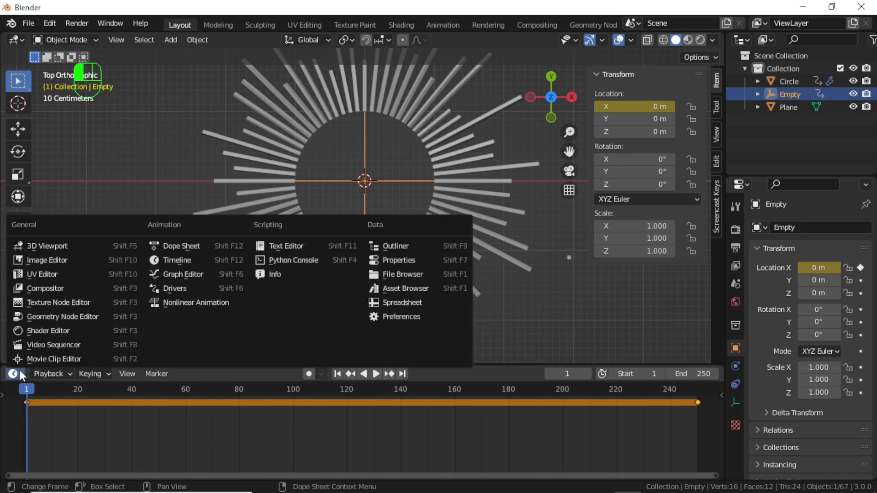
click(182, 275)
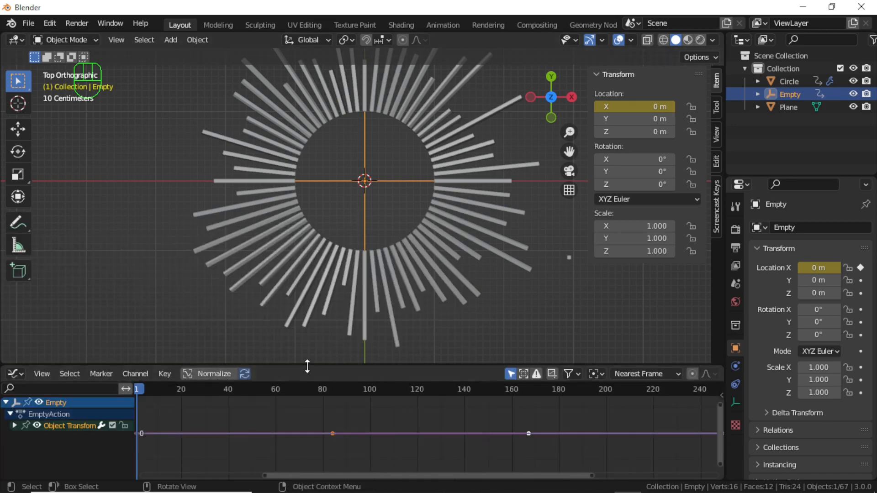
drag(308, 367, 307, 343)
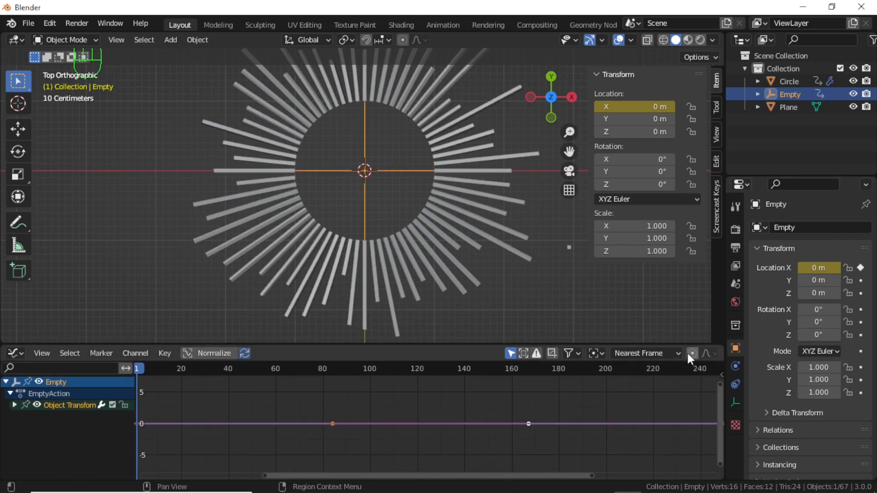
drag(684, 344, 594, 362)
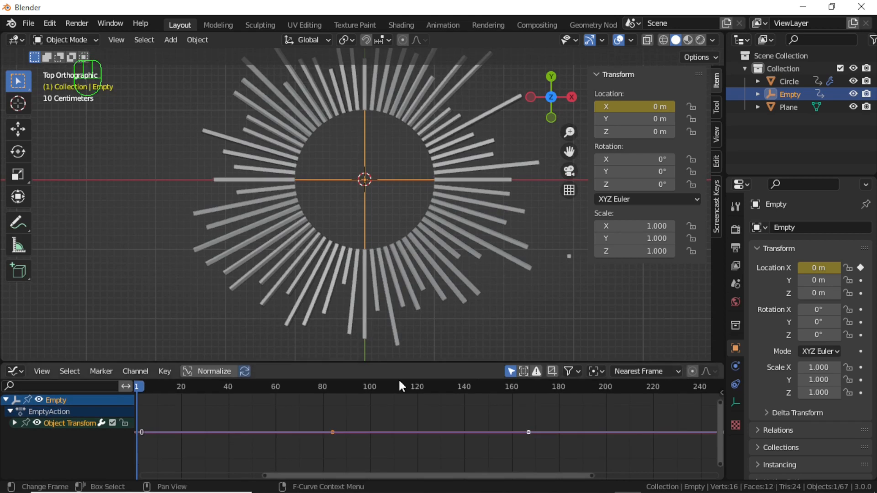
Bake the sound file Moonrise - Reed Mathis.mp3 to the Empty's X location F-curve
click(173, 370)
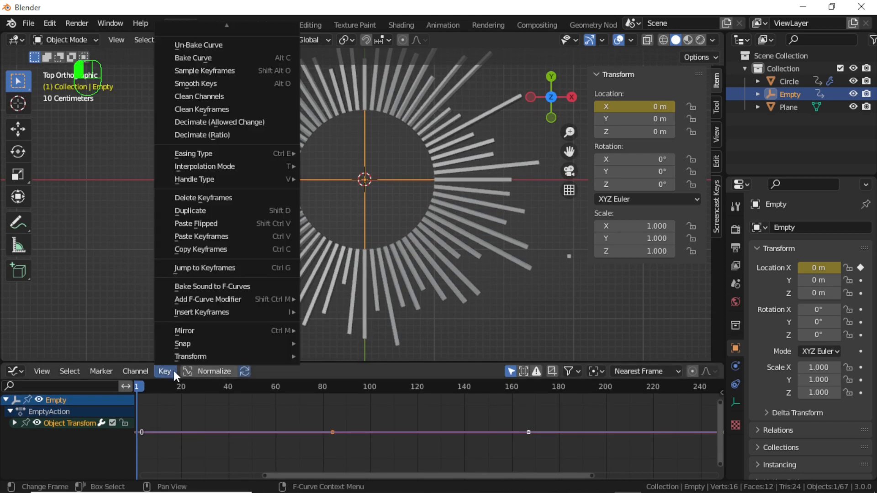
click(196, 286)
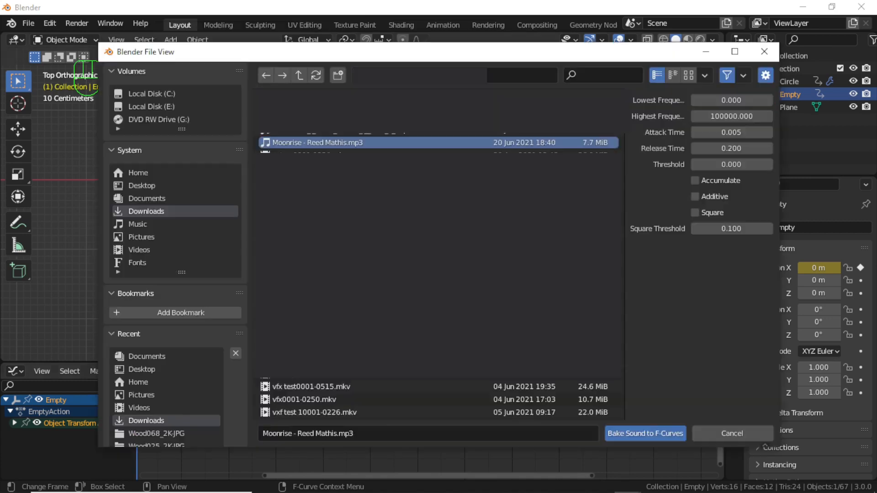
click(662, 438)
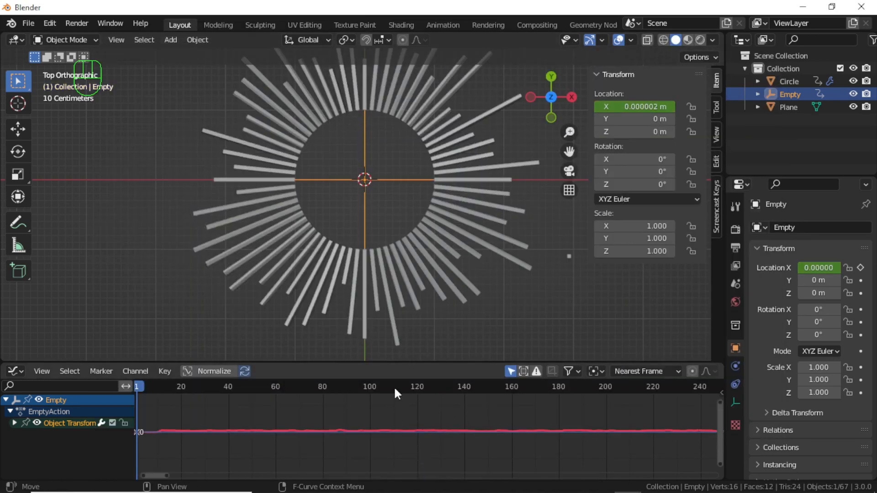
Play the animation to check the bars' reaction to the baked curve, and return to frame 1
key(space)
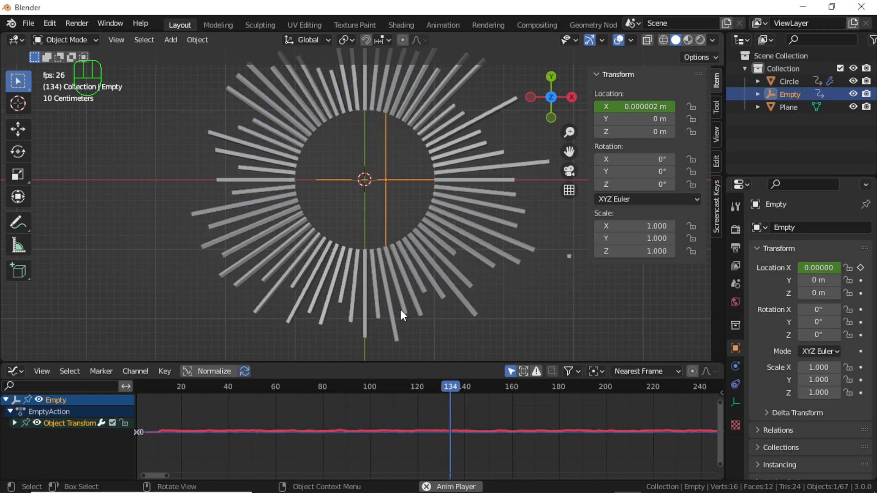
key(space)
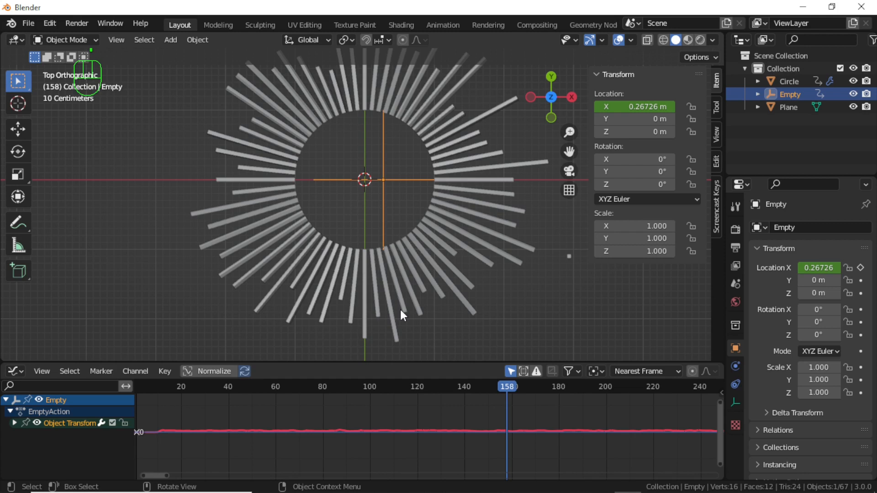
key(shift+Left)
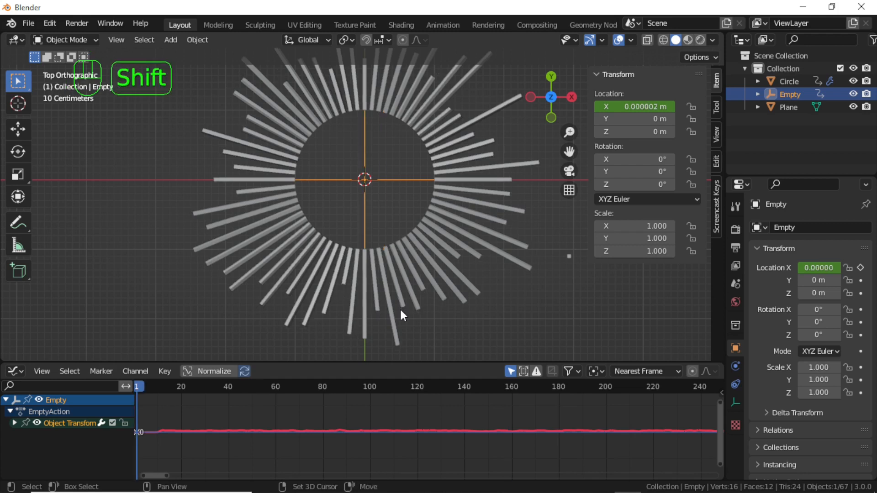
Switch the Graph Editor area to the Video Sequencer, add Moonrise - Reed Mathis.mp3 as a sound strip and play the animation with it
click(15, 371)
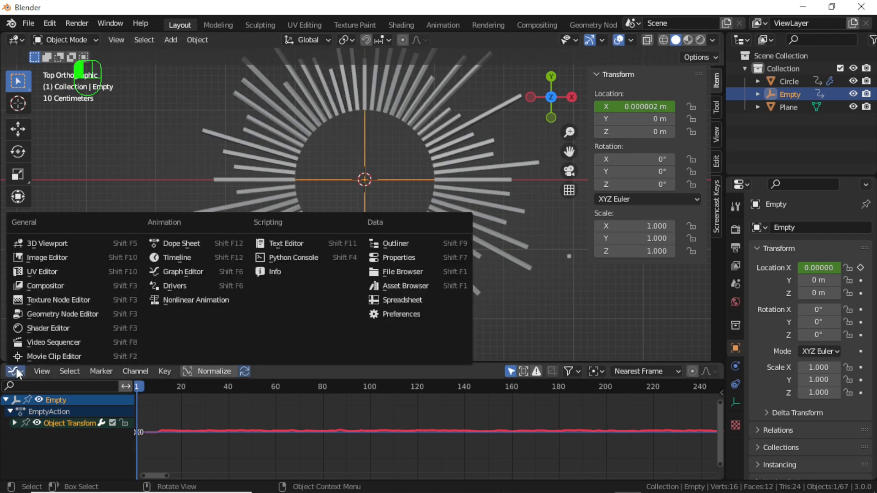
click(41, 344)
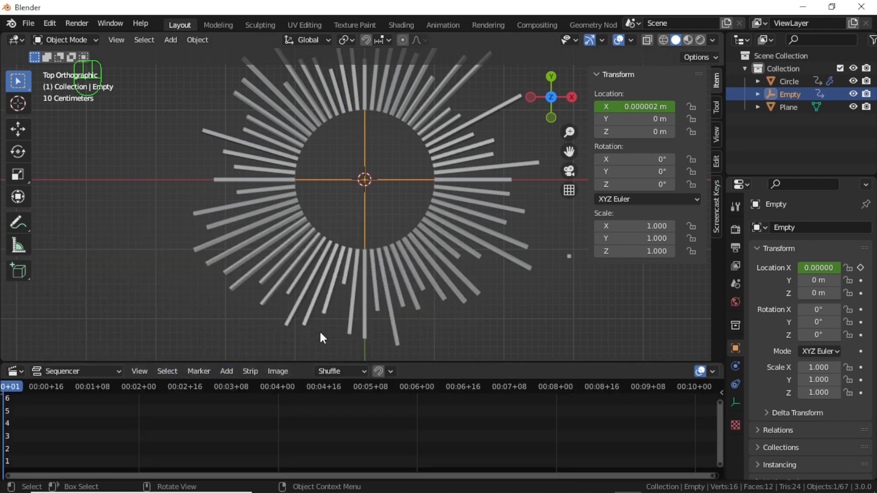
key(shift)
click(232, 374)
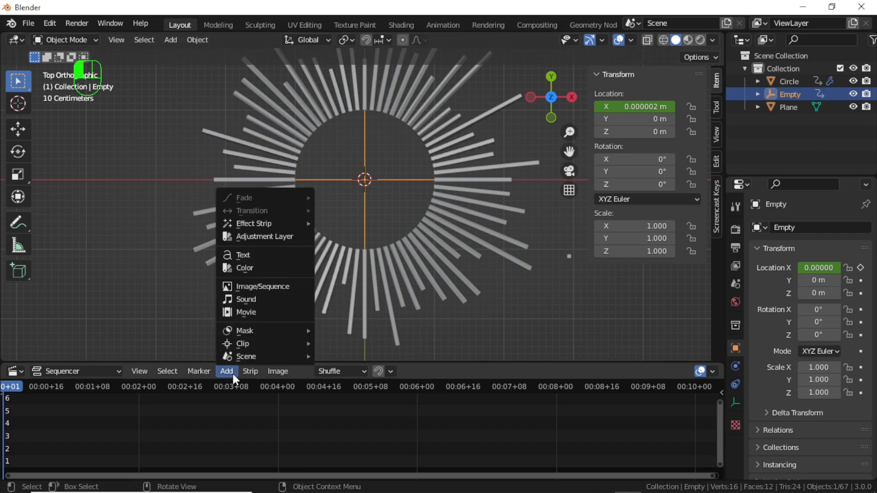
click(256, 299)
click(639, 434)
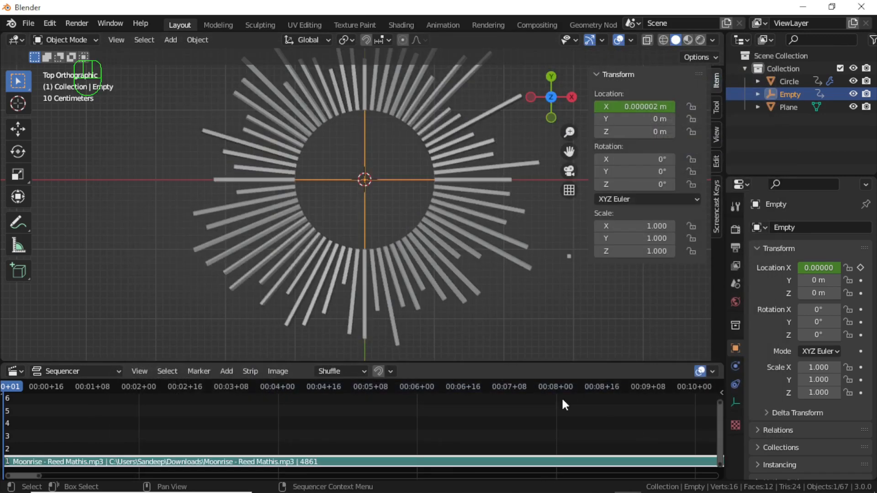
key(space)
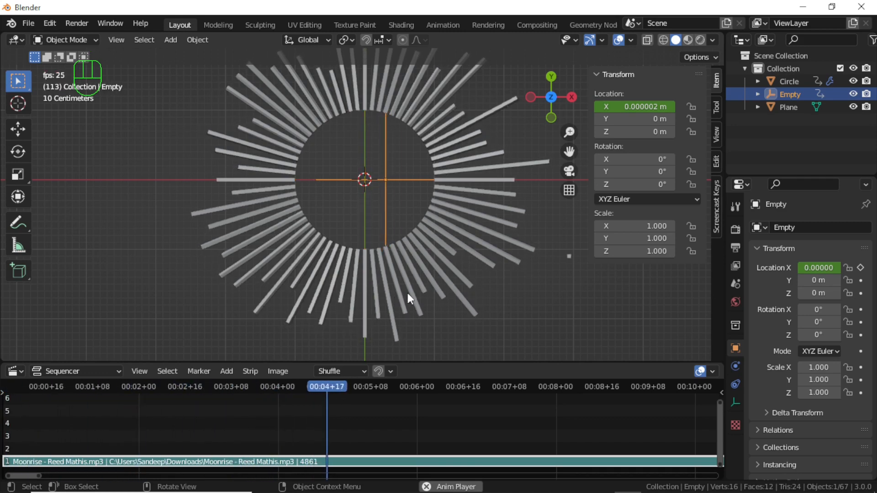
key(space)
Select the Circle object and raise the bar height in its Geometry Nodes modifier to 2.150
click(466, 286)
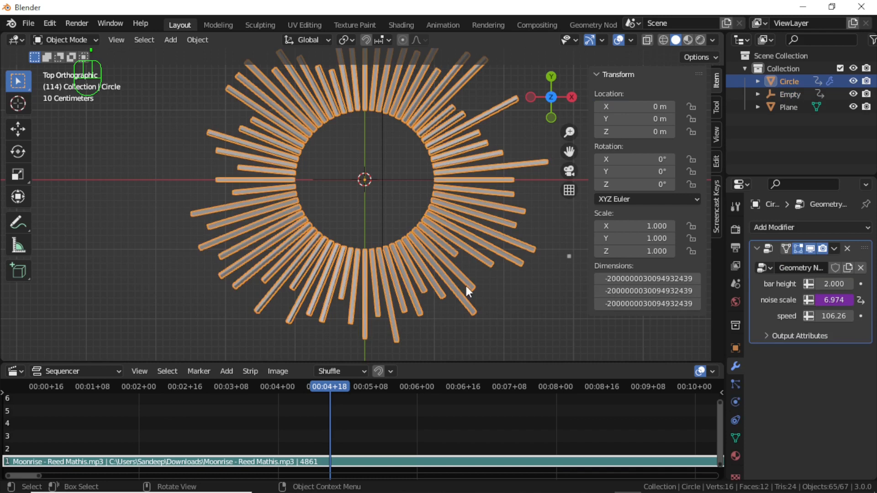
click(832, 313)
key(Escape)
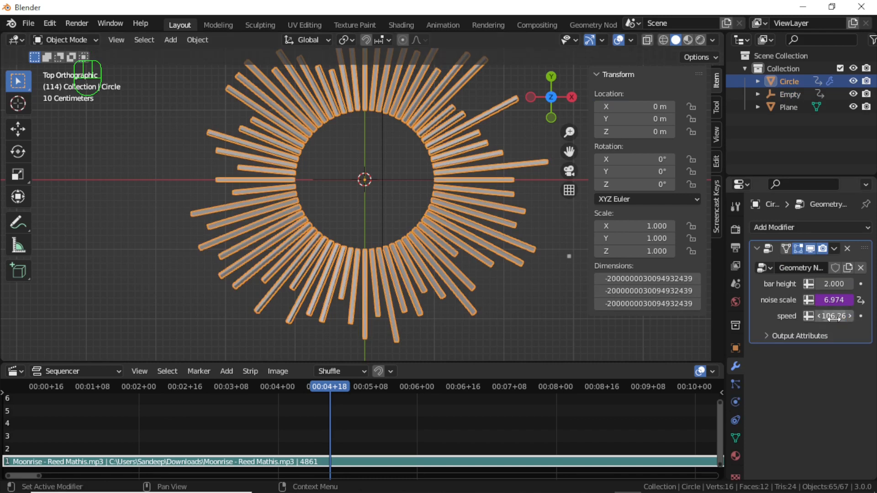
drag(835, 287, 852, 286)
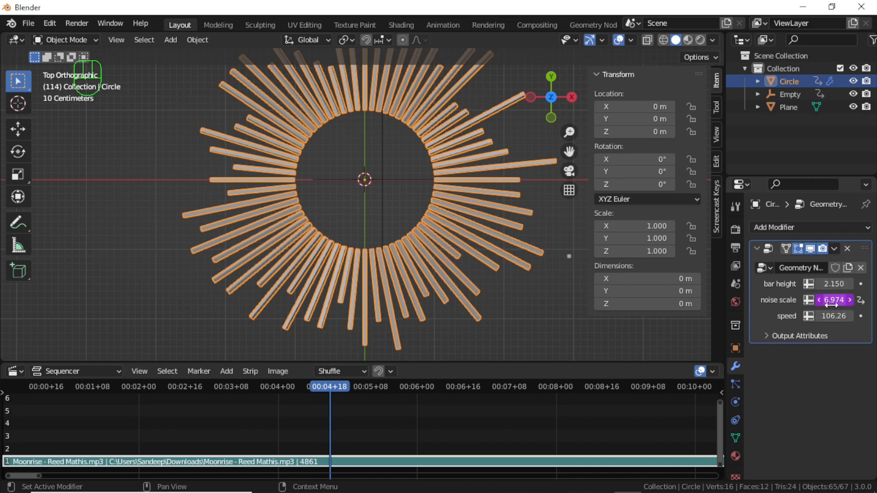
Try a speed of 50 in the Circle's Geometry Nodes modifier and play the animation briefly to check the motion
drag(830, 318, 831, 319)
click(831, 318)
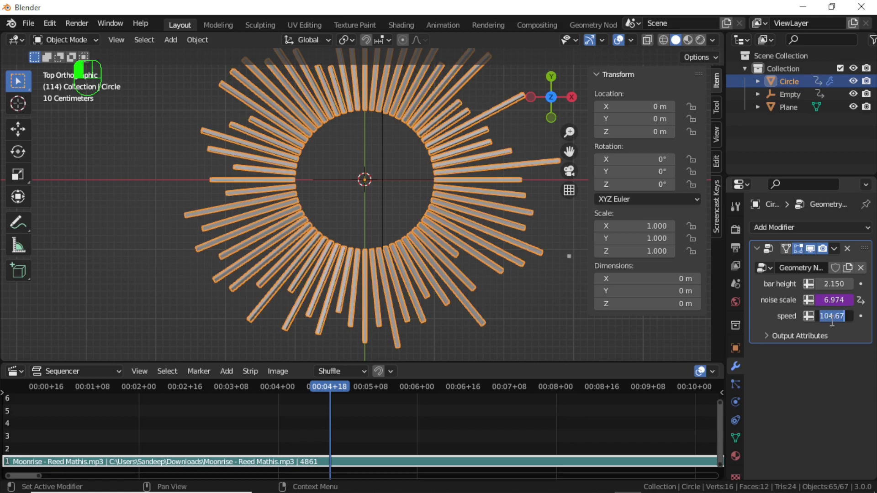
text(50)
key(Return)
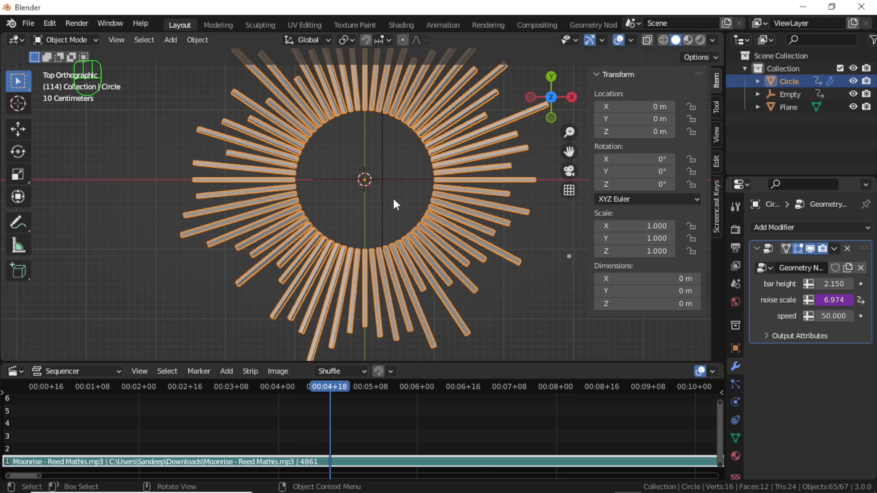
key(space)
key(space)
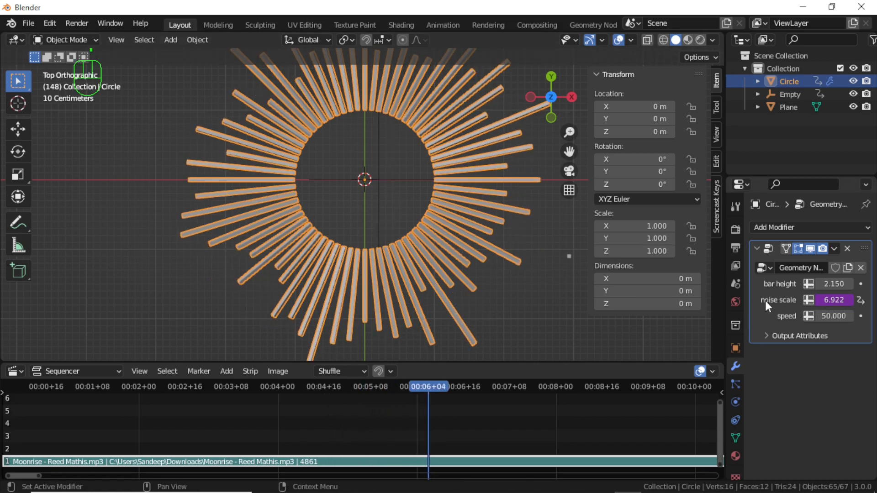
Set the modifier's speed to 110, play the animation to check the bars' motion and stop it
click(837, 317)
text(110)
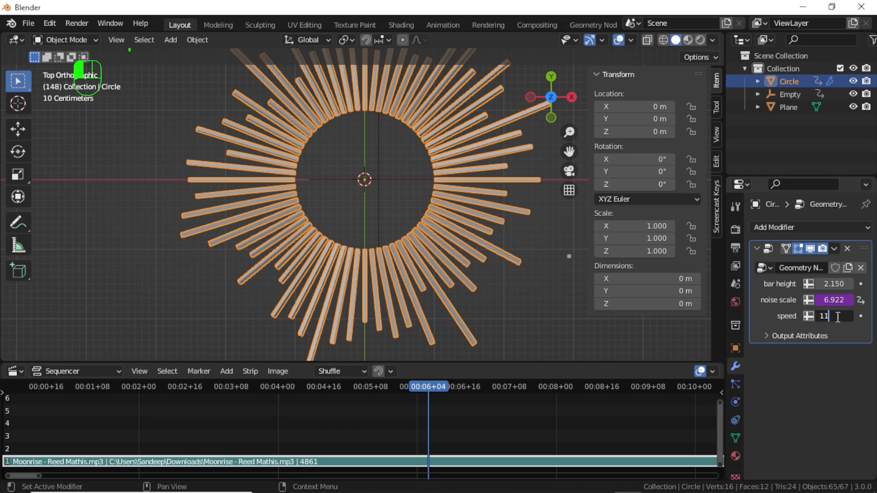
key(Return)
key(space)
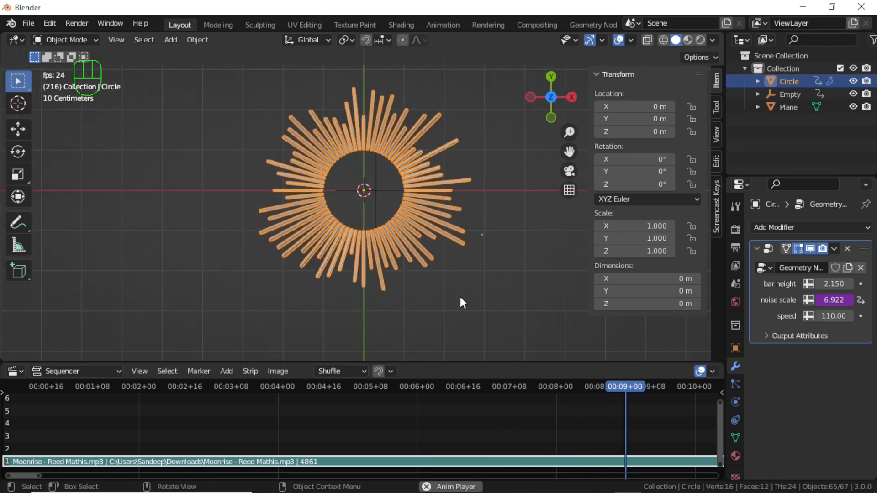
key(space)
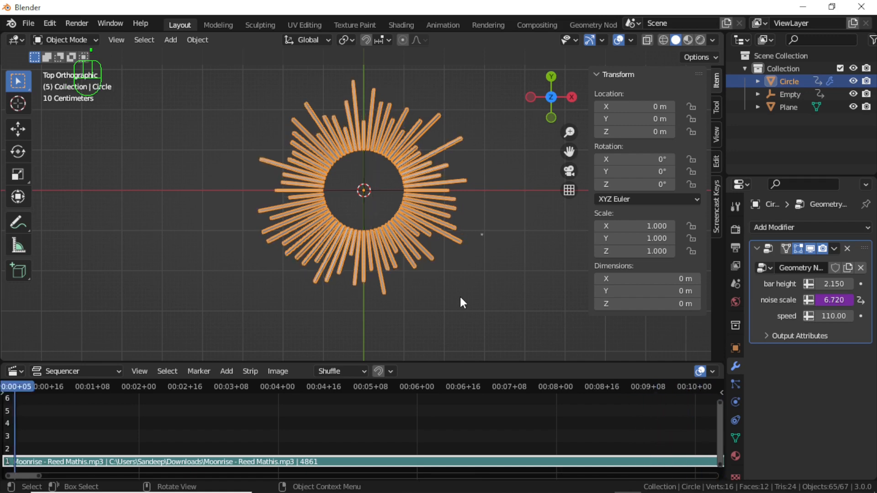
Deselect the bars, add a camera and align it to the current top view
click(463, 316)
scroll(440, 300, up, 3)
scroll(440, 304, down, 2)
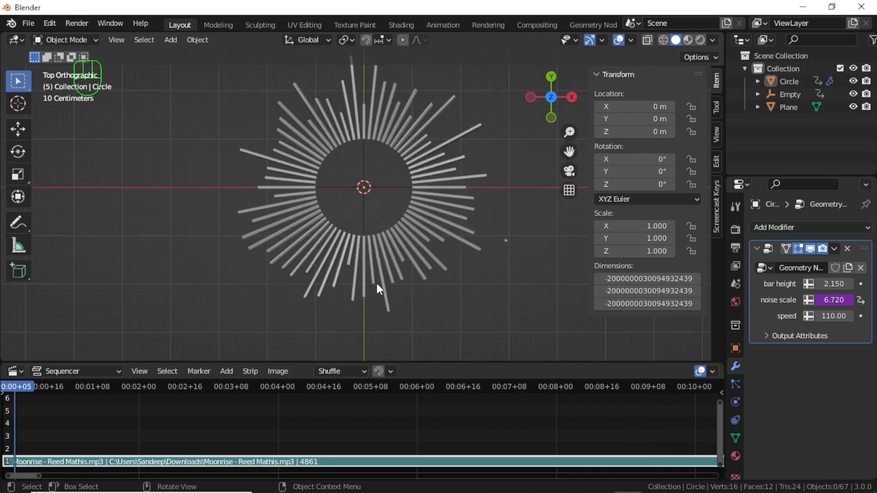
key(shift+a)
click(279, 324)
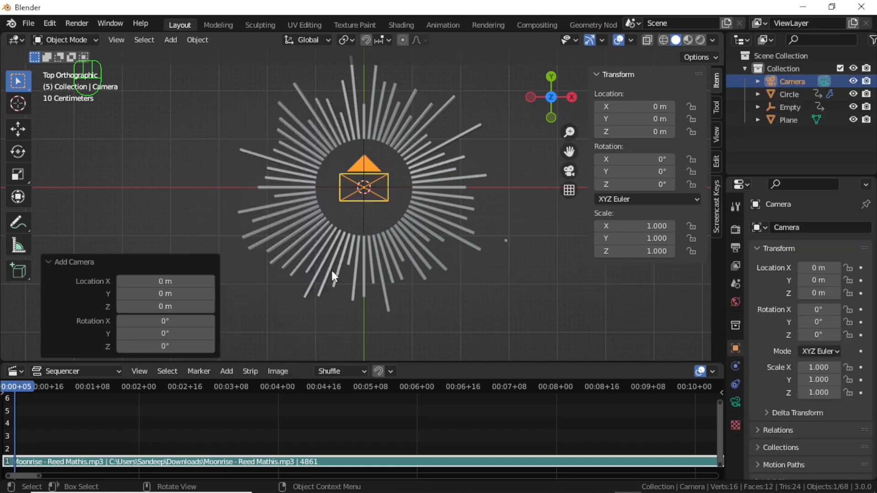
key(ctrl+alt+KP_0)
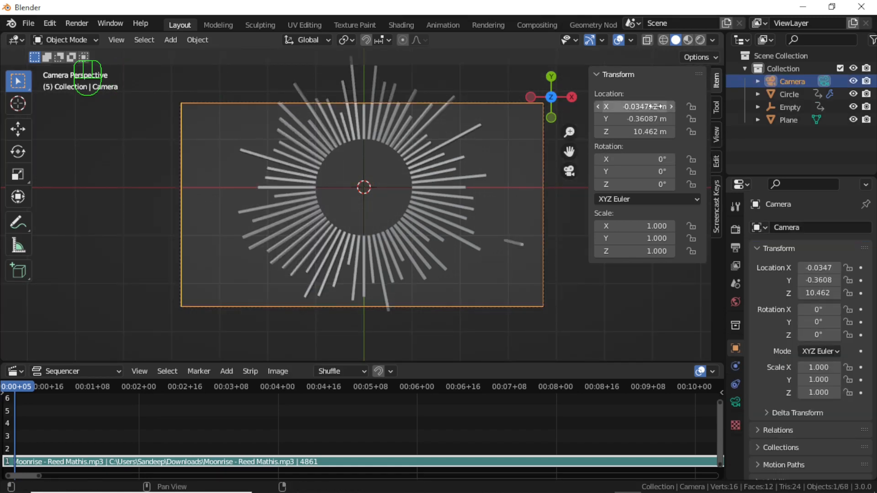
Centre the camera over the circle by setting its X and Y locations to 0 m
mouse_move(652, 107)
mouse_down()
mouse_move(652, 119)
mouse_move(652, 108)
mouse_up()
text(0)
key(Return)
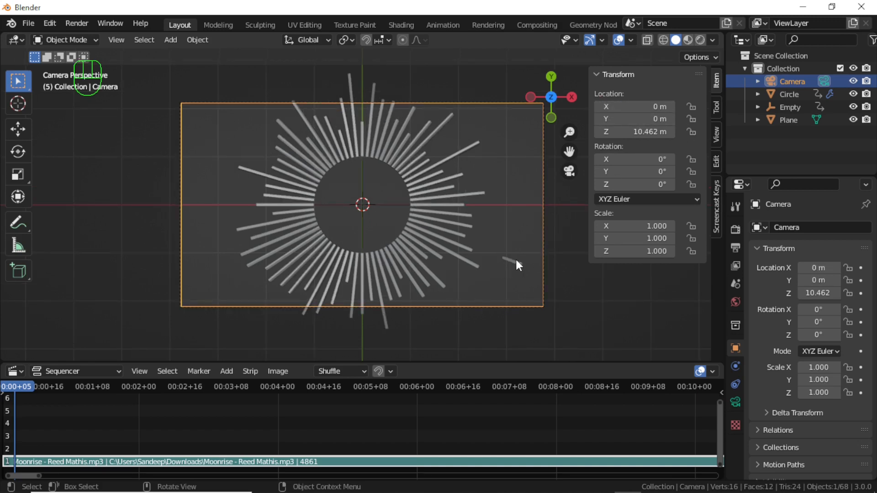
Move the original Plane bar outside the camera frame, to about X 4.4 m, Y -2.45 m
click(518, 264)
key(g)
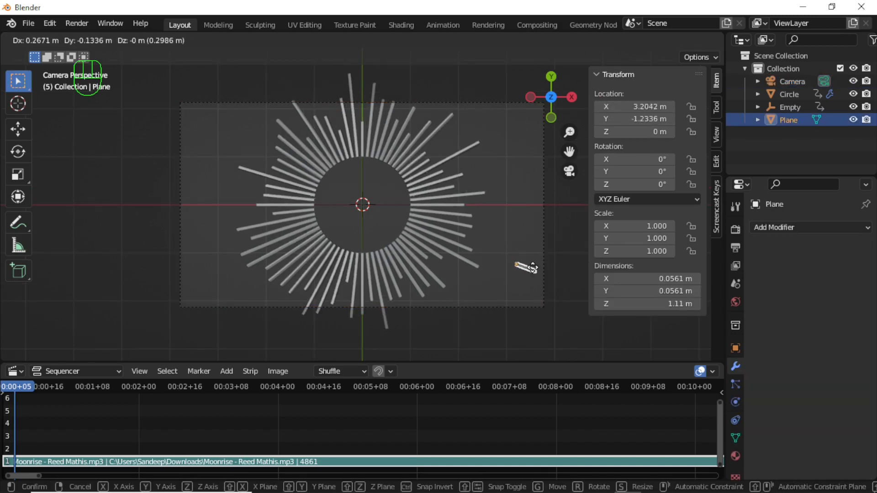
click(587, 326)
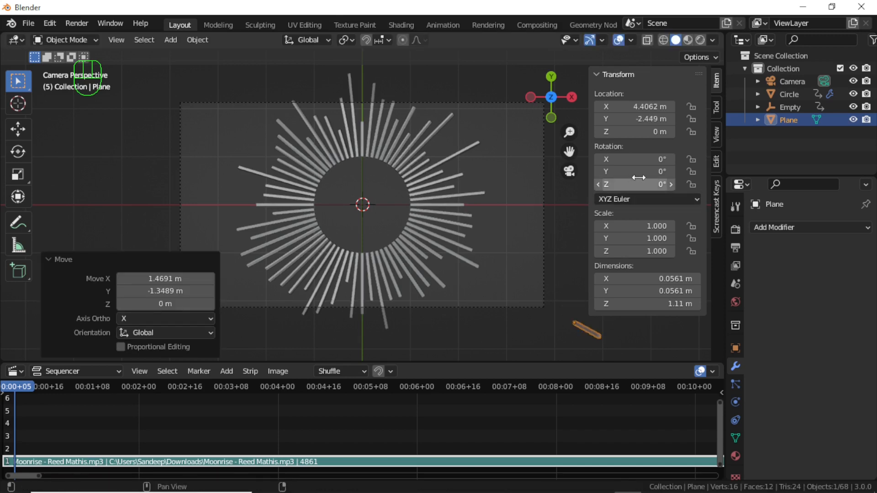
Raise the camera to a Z location of about 14.5 m so that all the bars fit in the frame
click(501, 103)
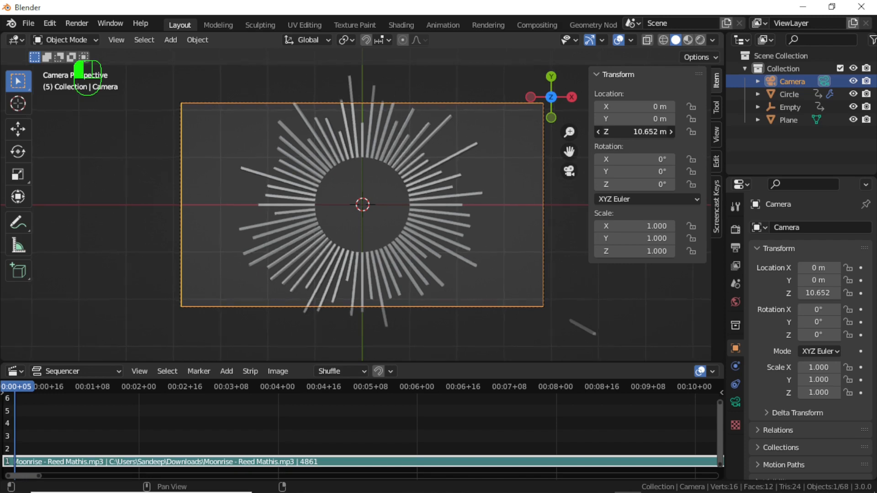
drag(635, 132, 690, 131)
click(520, 307)
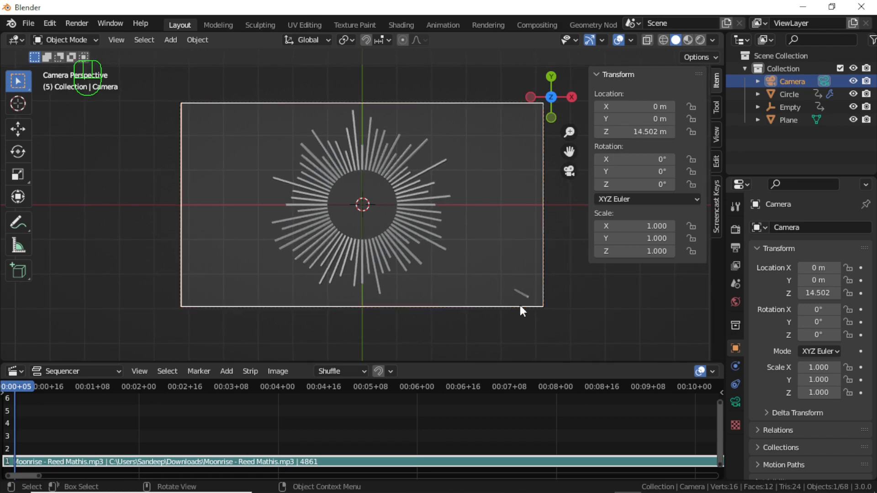
Move the Plane bar farther out beyond the enlarged camera frame, to about X 6.3 m, Y -3.3 m
click(525, 293)
key(g)
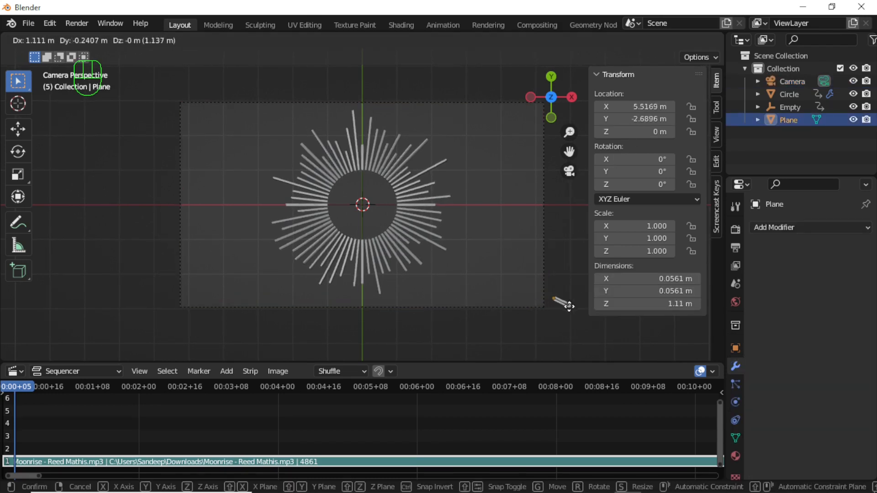
click(571, 323)
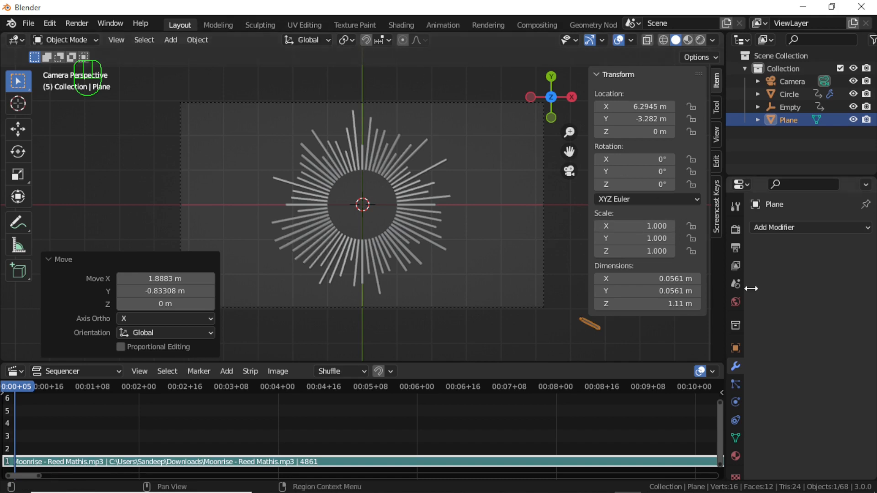
Set the world background color to black
click(736, 302)
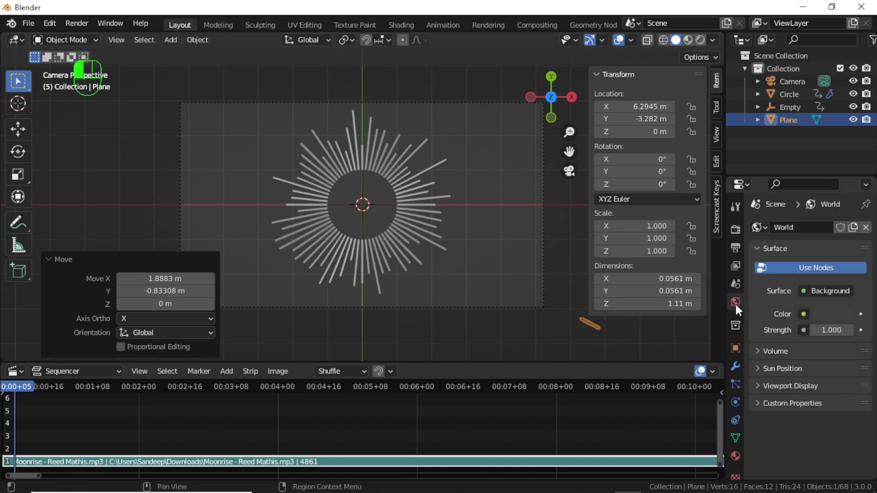
click(829, 315)
drag(844, 205, 843, 224)
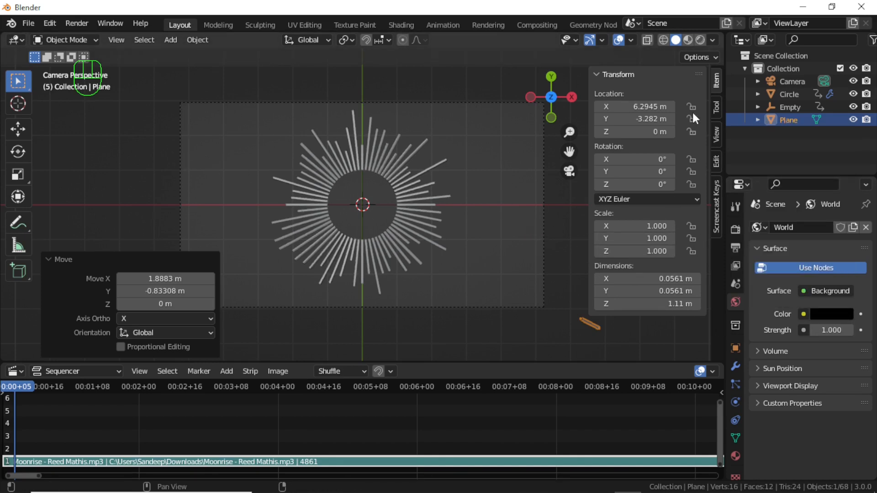
Enable Ambient Occlusion, Bloom and Screen Space Reflections for the Eevee render
click(734, 228)
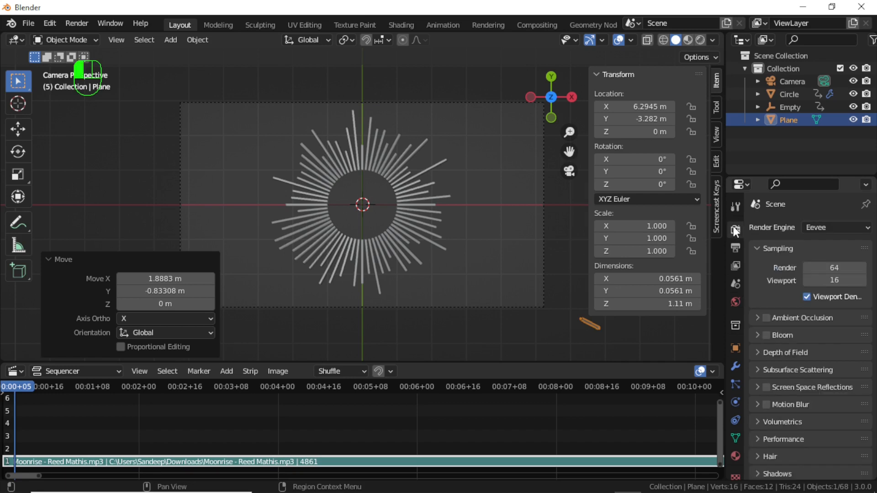
click(767, 335)
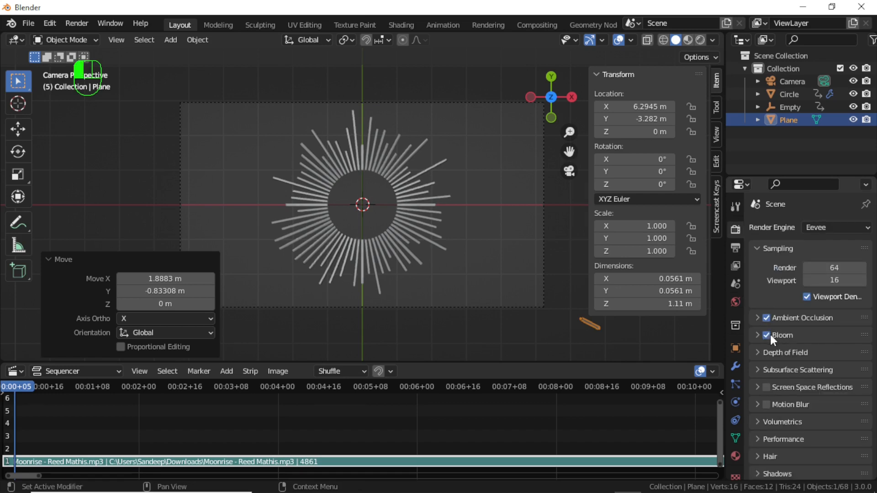
click(766, 386)
Set the Color Management look to Very High Contrast
scroll(772, 383, down, 5)
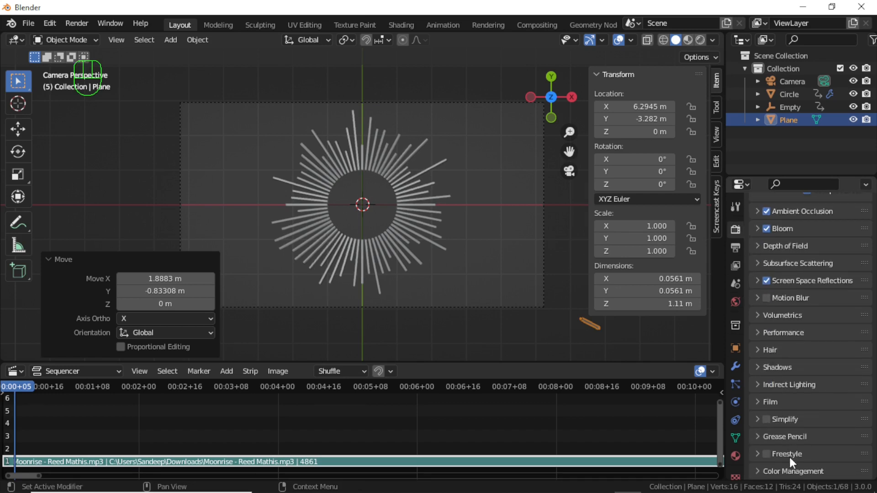
click(784, 470)
scroll(804, 434, down, 5)
click(826, 420)
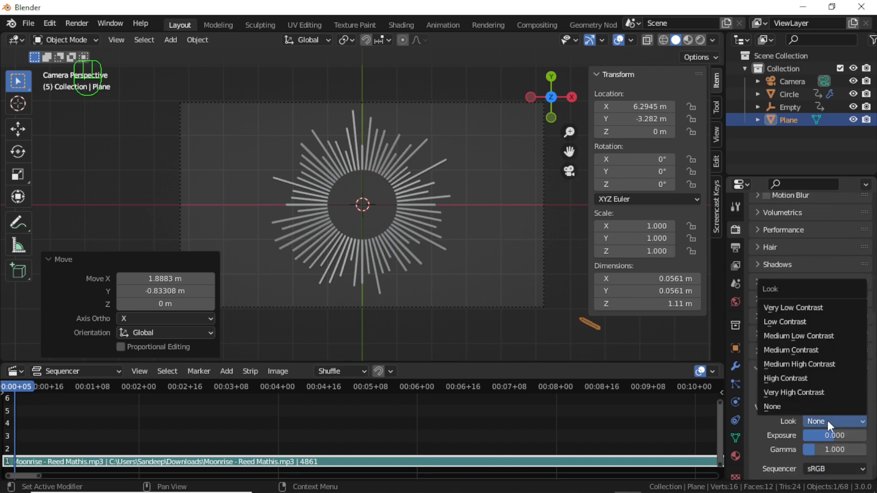
click(819, 392)
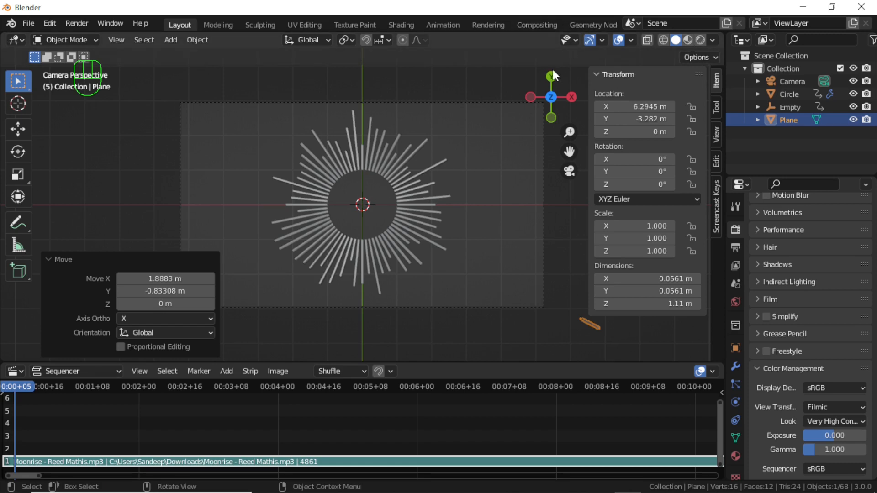
Switch to the Shading workspace, look through the camera and create a new material for the Plane bar
click(407, 25)
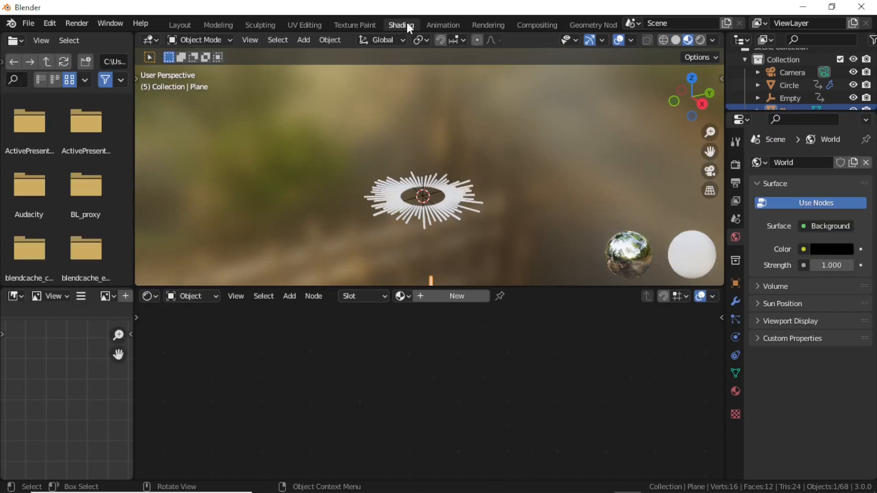
key(KP_0)
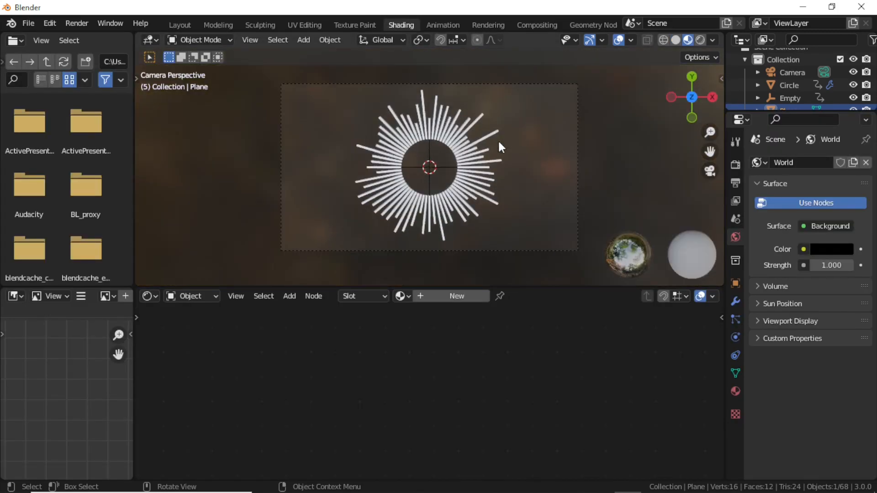
click(450, 298)
middle_drag(480, 356, 529, 394)
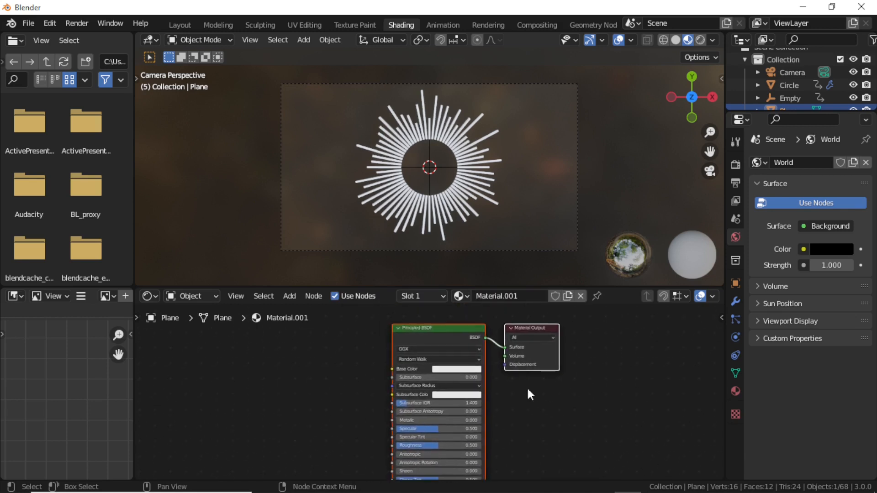
Add a ColorRamp node to the left of the Principled BSDF in the Plane's material
key(shift+a)
click(324, 342)
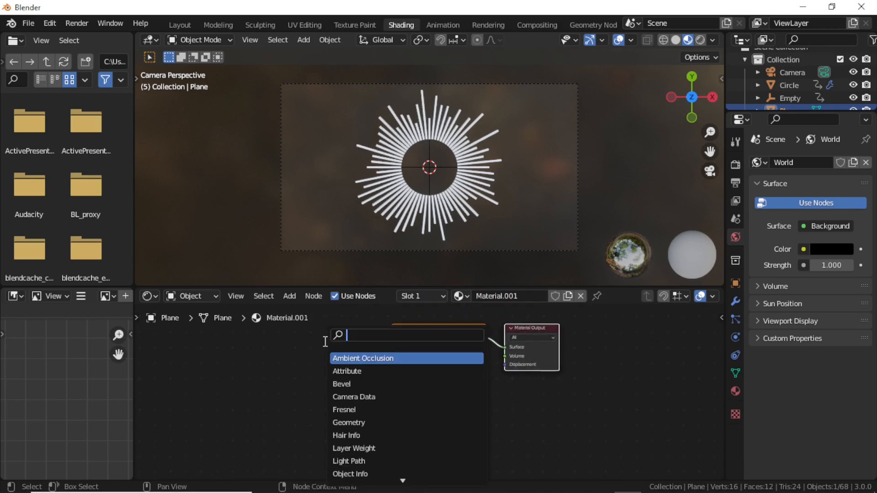
text(colo)
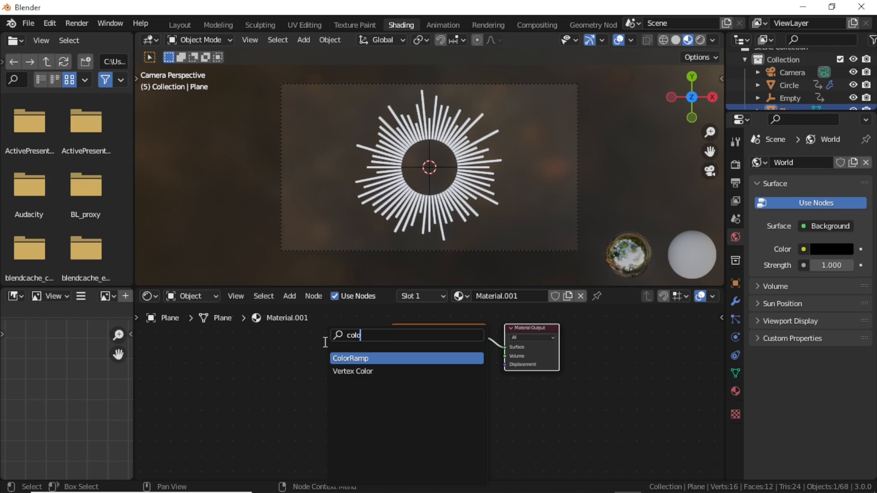
click(349, 358)
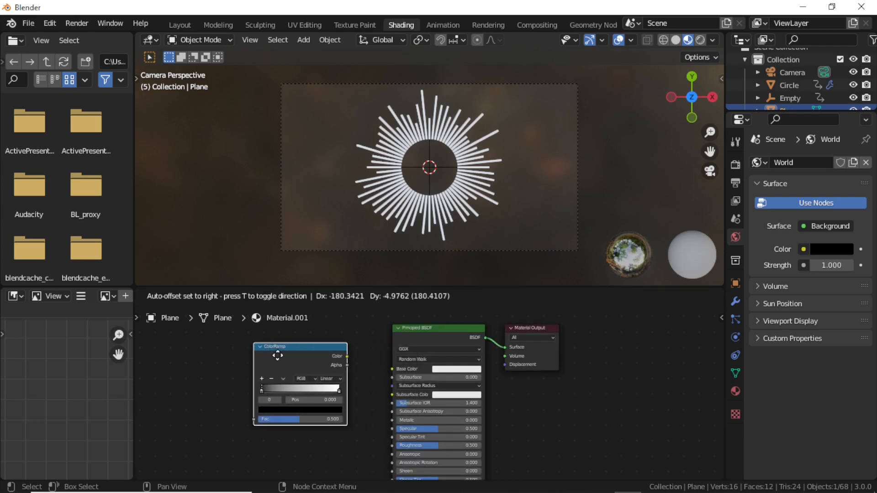
click(277, 359)
Change the ColorRamp's white end stop to red, with hue about 0.003 and saturation about 0.992
scroll(426, 390, up, 2)
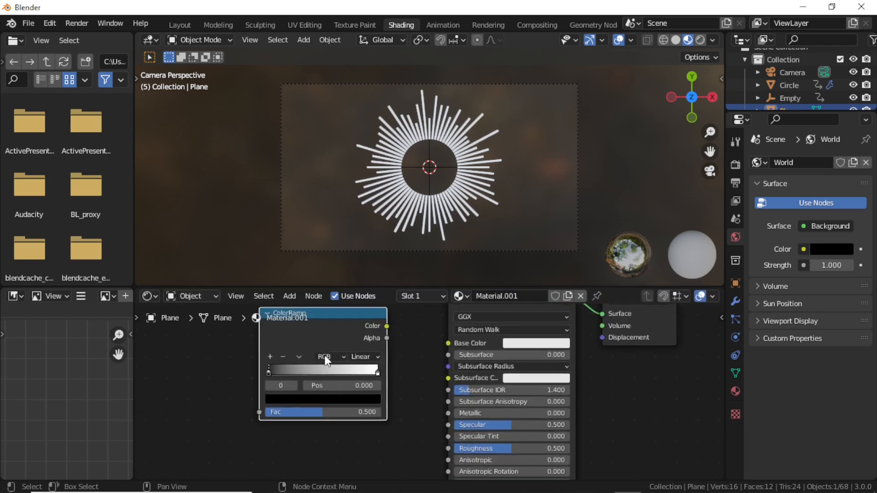
click(374, 372)
click(370, 399)
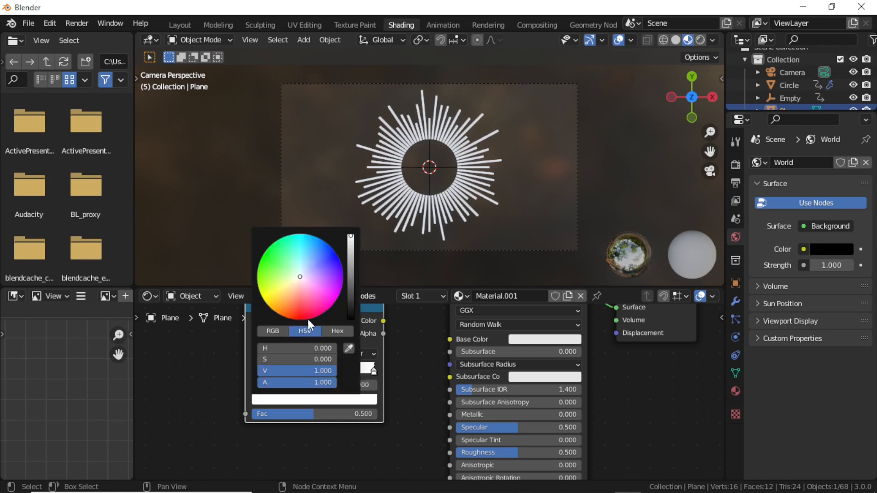
click(296, 309)
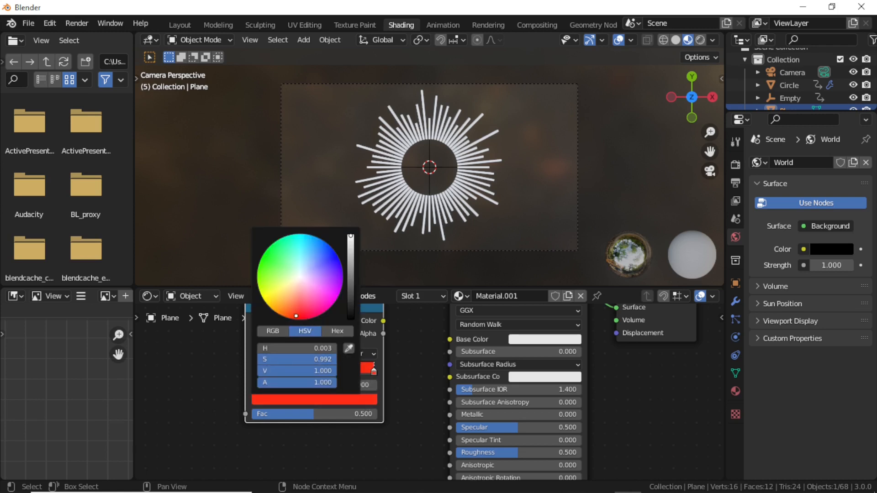
Change the ColorRamp's black start stop to bright green
click(253, 369)
click(278, 398)
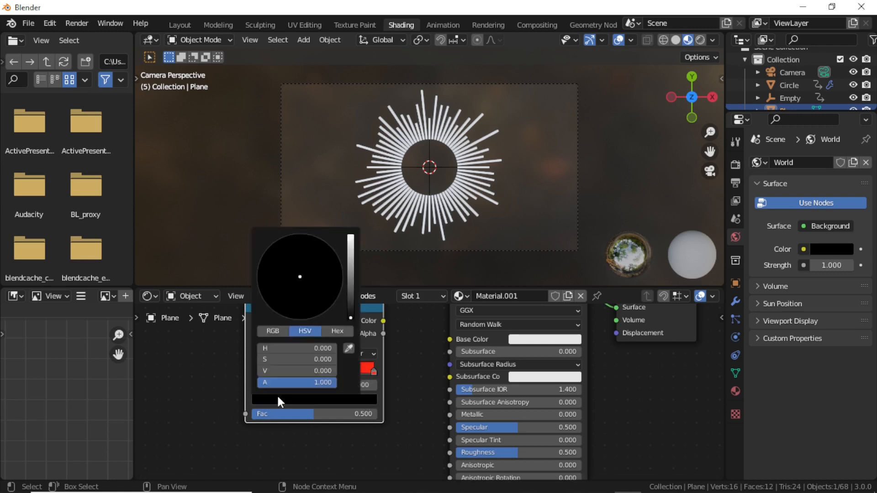
drag(350, 310, 350, 247)
drag(280, 271, 264, 257)
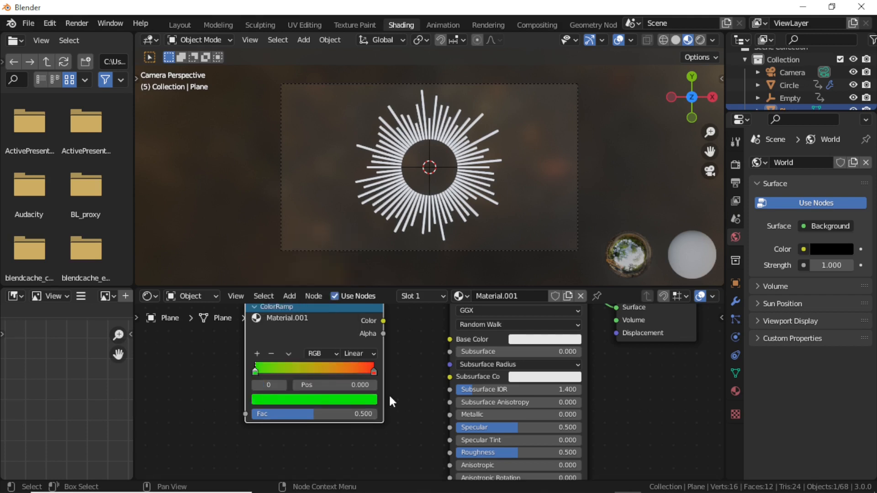
Connect the ColorRamp's Color output to the Principled BSDF's Base Color input
drag(384, 322, 449, 339)
middle_drag(382, 372, 434, 371)
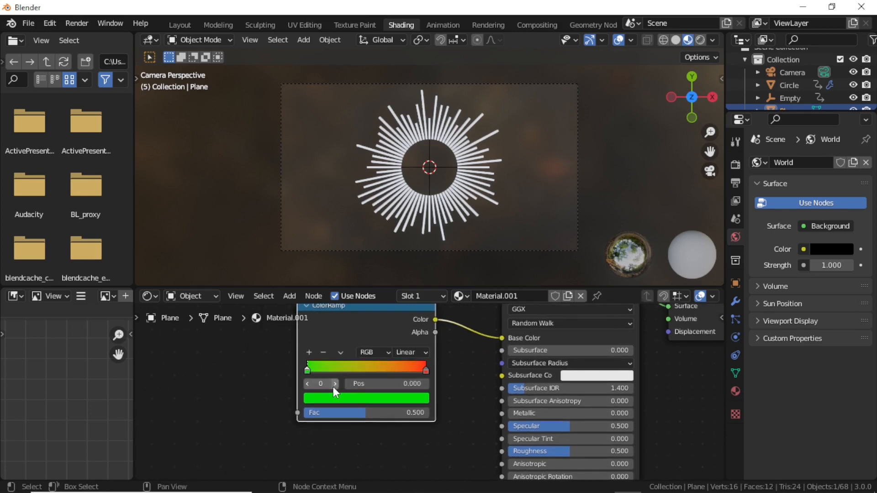
scroll(309, 383, up, 1)
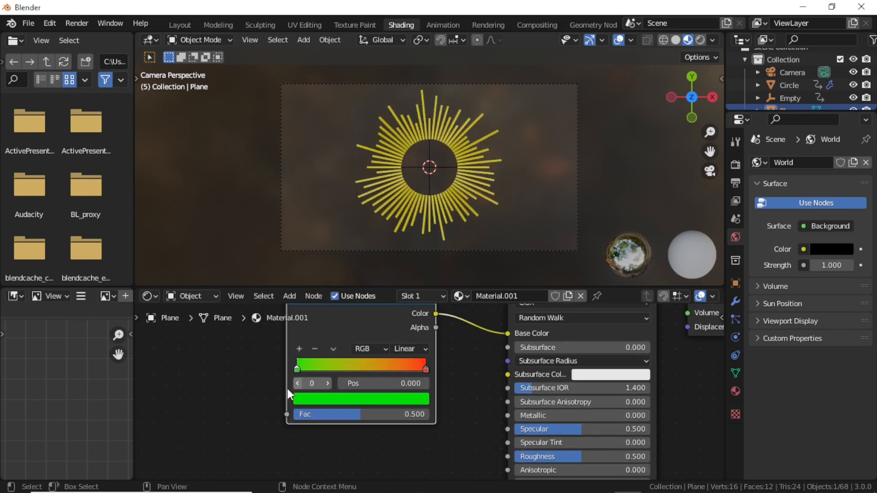
Add a Gradient Texture node before the ColorRamp and connect its Color output to the ColorRamp's Fac input
key(shift+a)
click(228, 340)
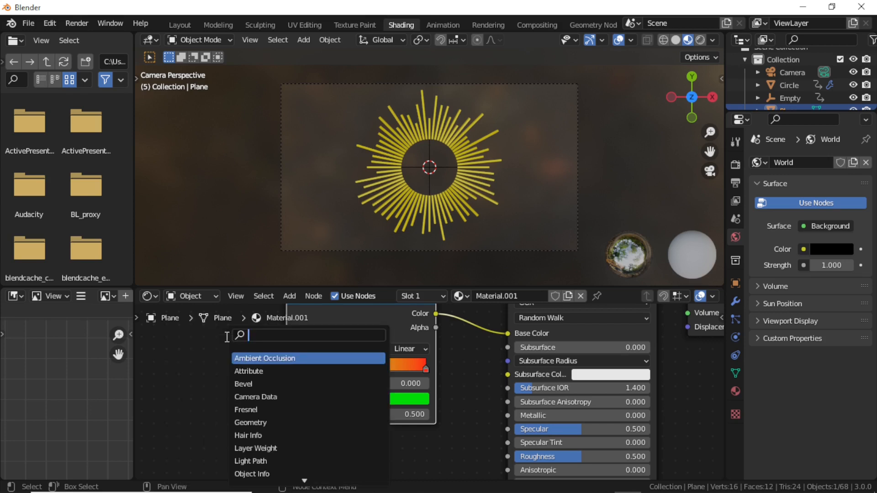
text(gra)
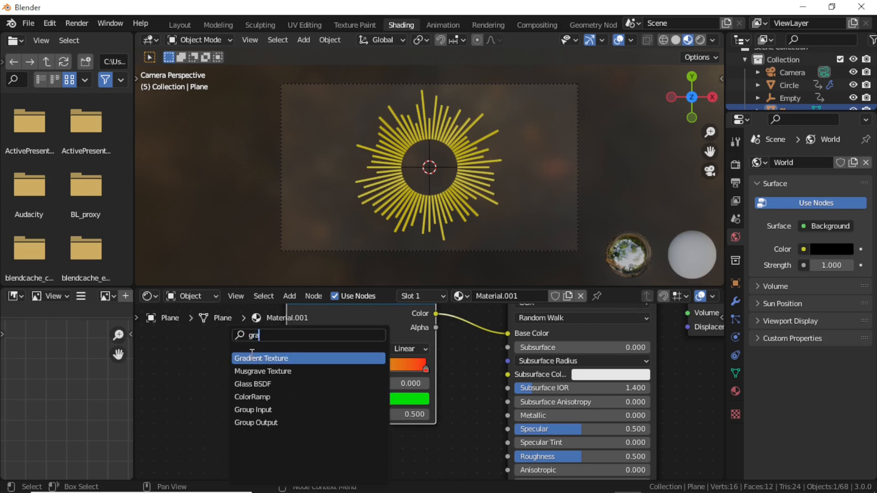
click(251, 357)
click(225, 370)
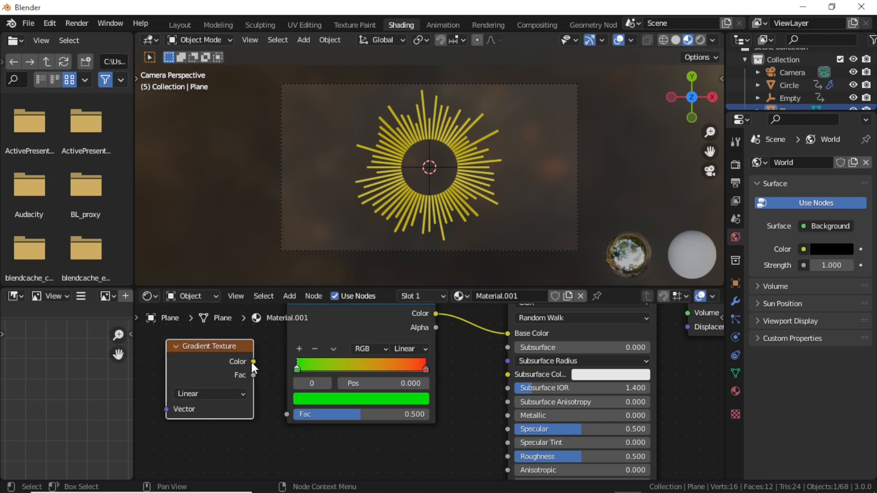
drag(253, 361, 286, 414)
middle_drag(282, 391, 311, 387)
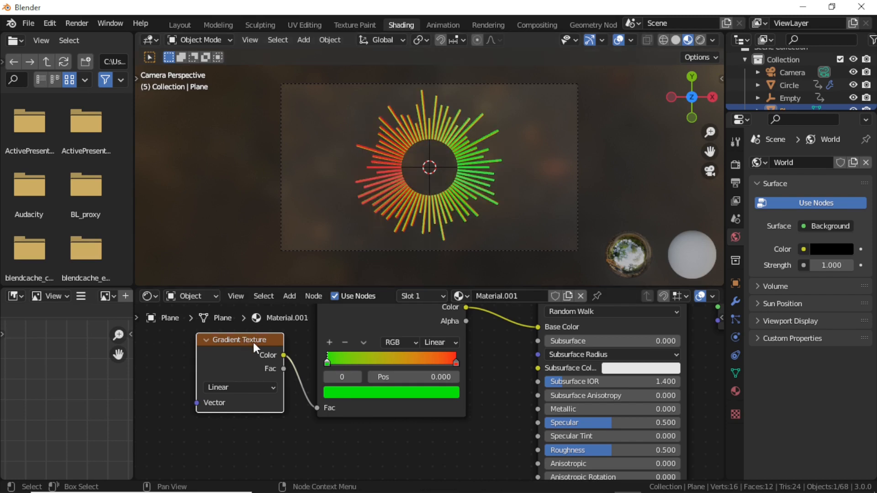
Connect the ColorRamp's Color output to the Principled BSDF's Emission input and remove its link to Base Color
middle_drag(253, 341, 273, 312)
scroll(501, 345, down, 3)
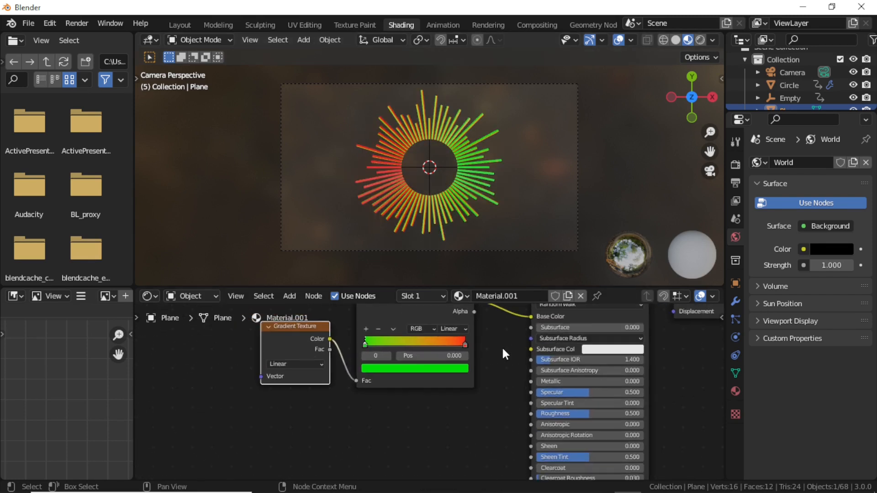
middle_drag(435, 351, 440, 329)
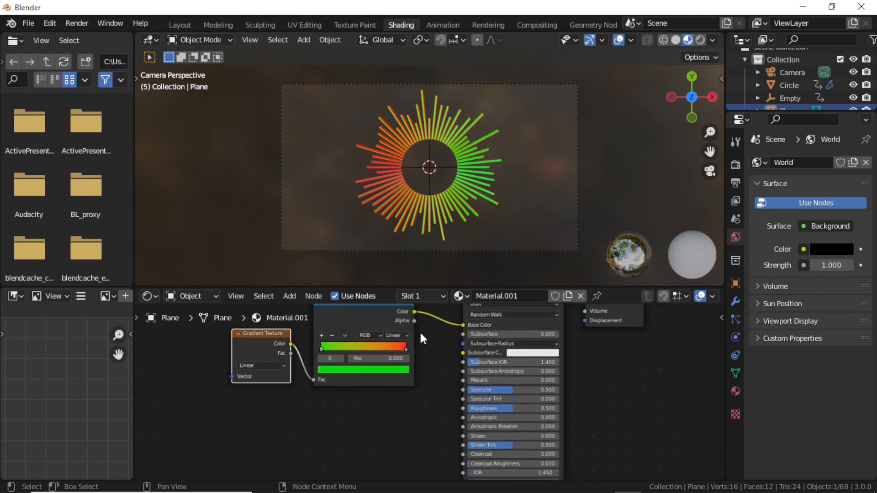
drag(415, 312, 459, 448)
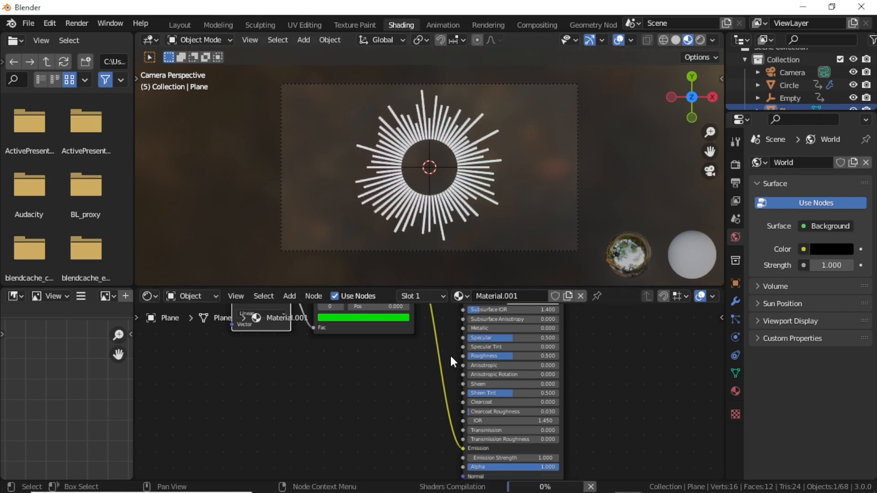
middle_drag(451, 355, 455, 419)
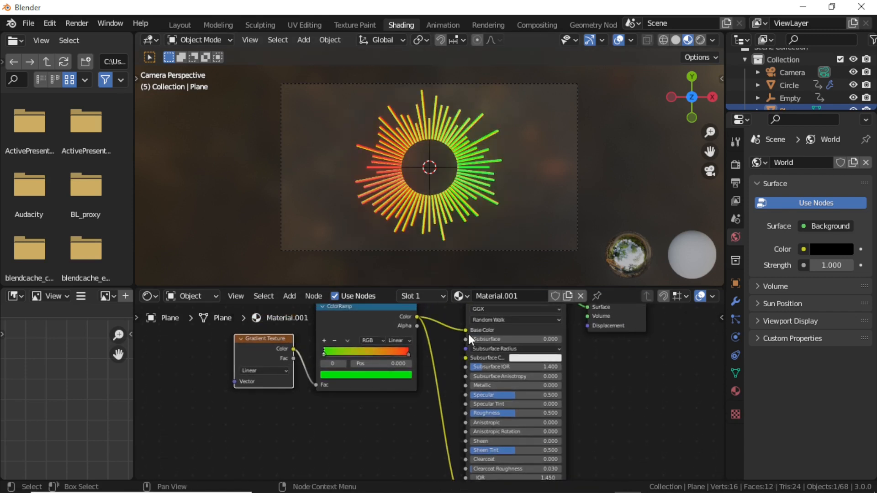
drag(465, 330, 457, 336)
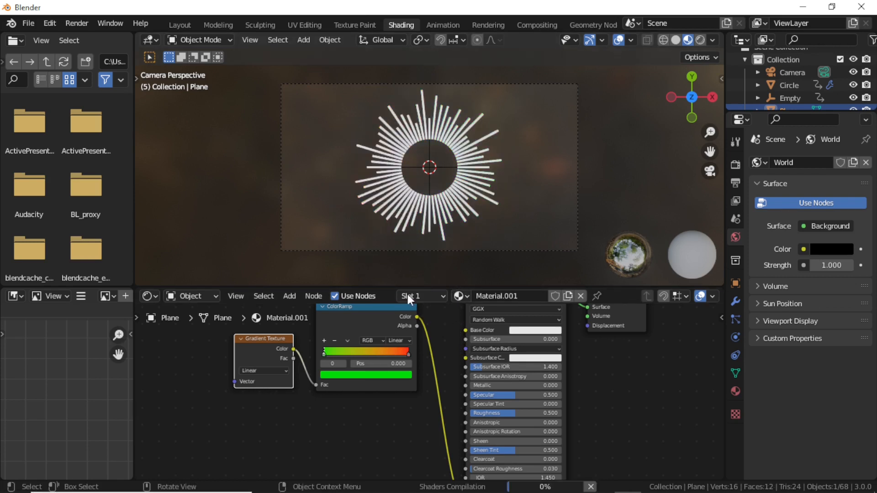
middle_drag(204, 364, 231, 365)
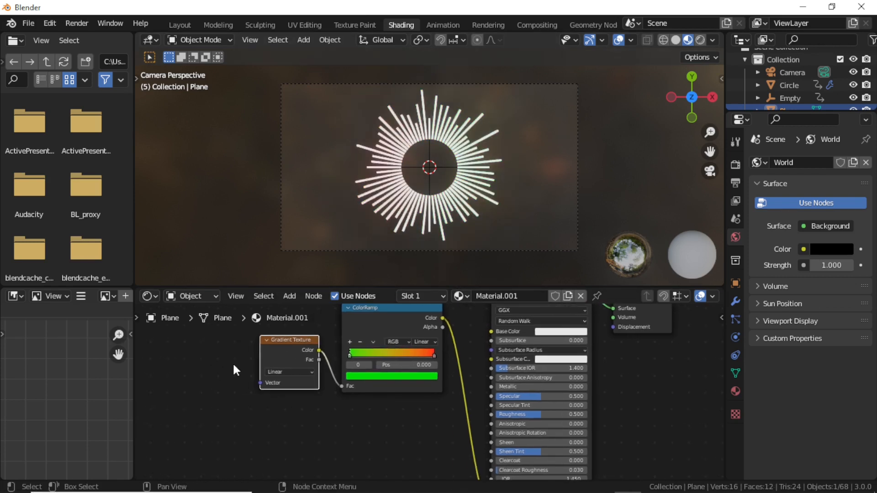
Set the Principled BSDF's Emission Strength to 3.9 in rendered viewport shading and preview the glowing bars by playing the animation
middle_drag(585, 337, 574, 322)
scroll(535, 361, up, 2)
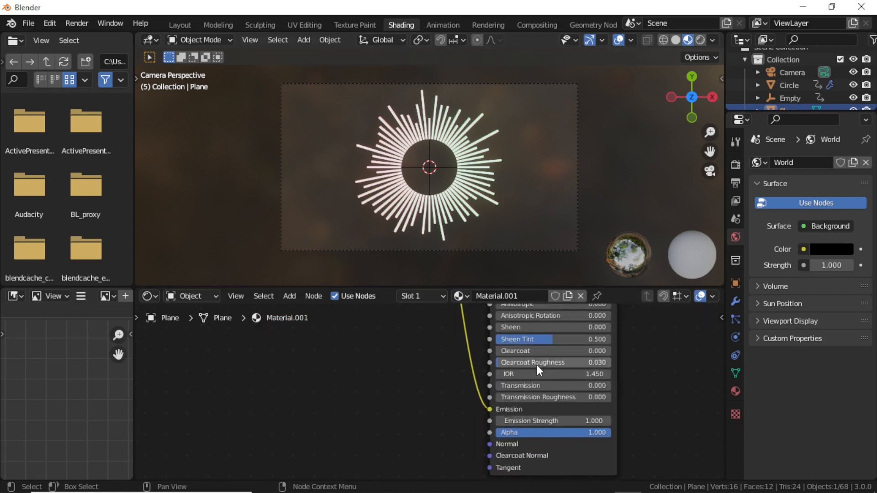
click(701, 40)
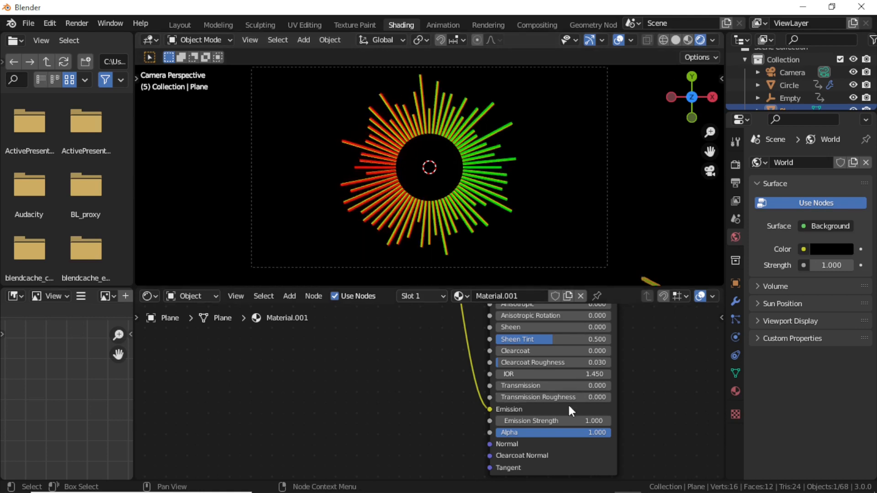
mouse_move(569, 421)
mouse_down()
mouse_move(615, 420)
mouse_move(554, 421)
mouse_up()
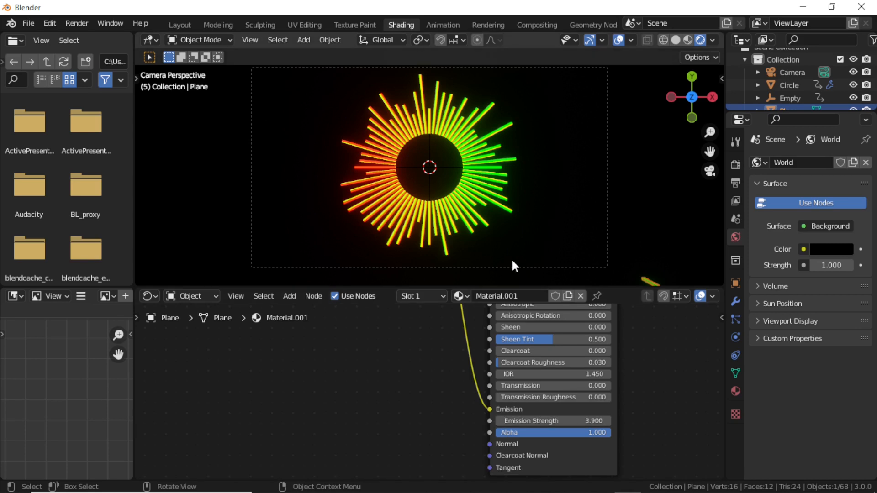
key(space)
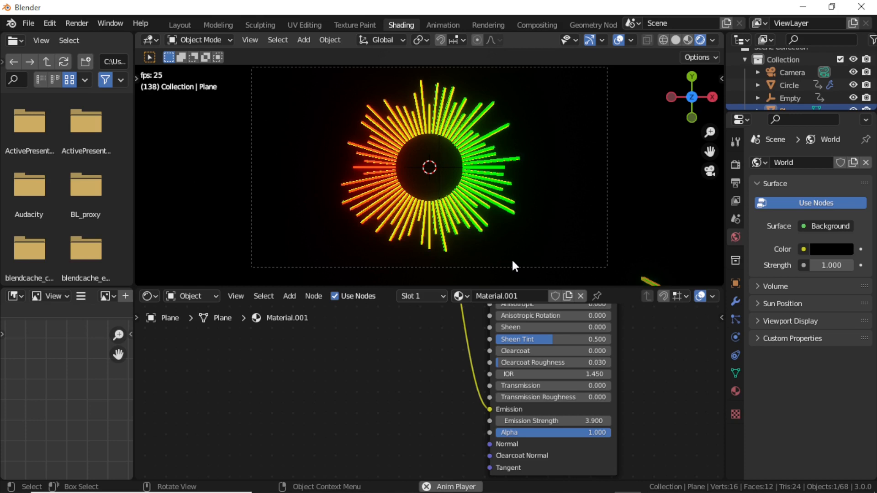
key(space)
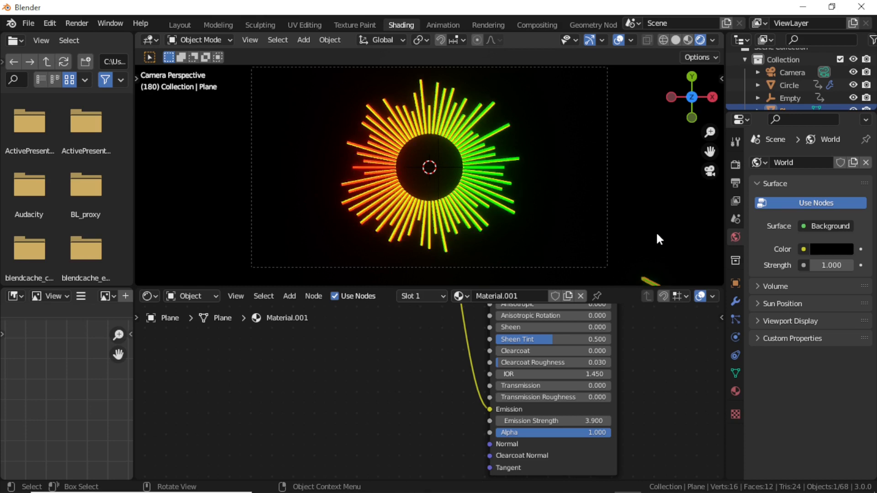
Set the scene's output file format to FFmpeg Video
click(739, 166)
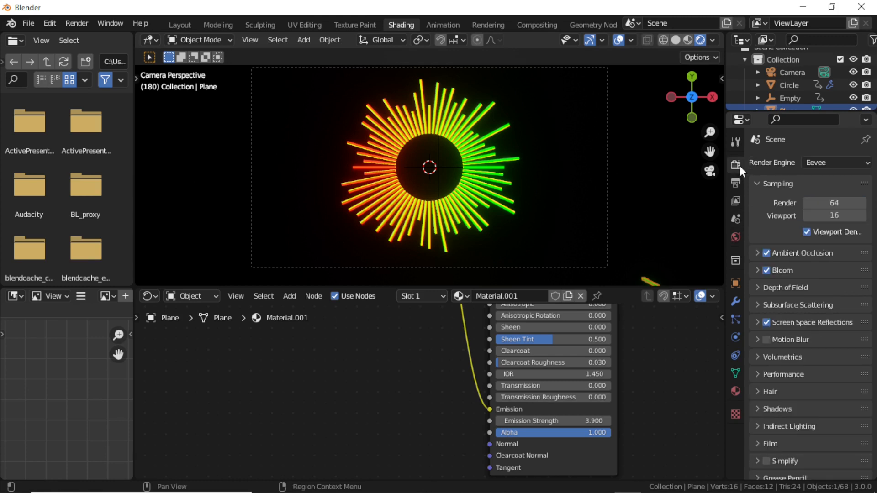
click(734, 182)
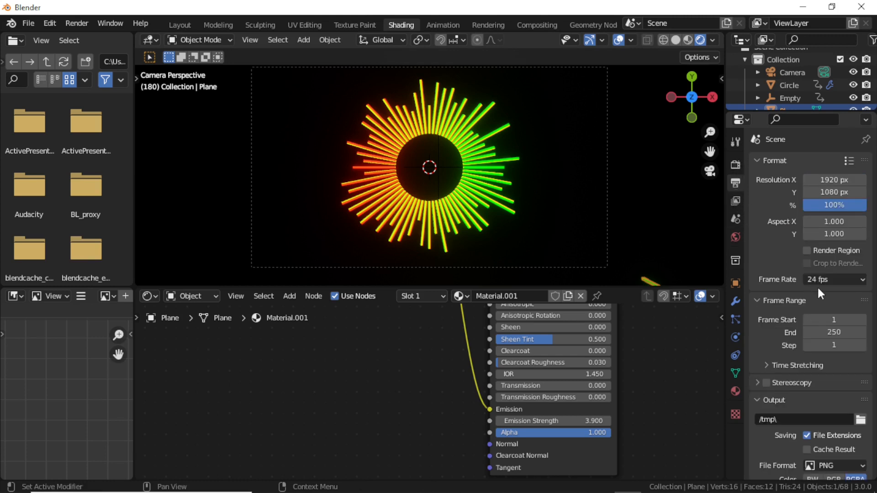
scroll(817, 286, down, 3)
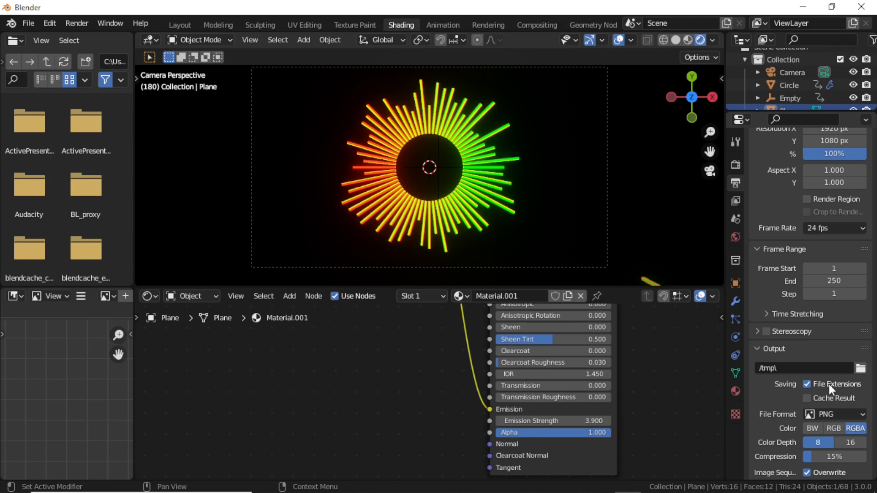
click(836, 414)
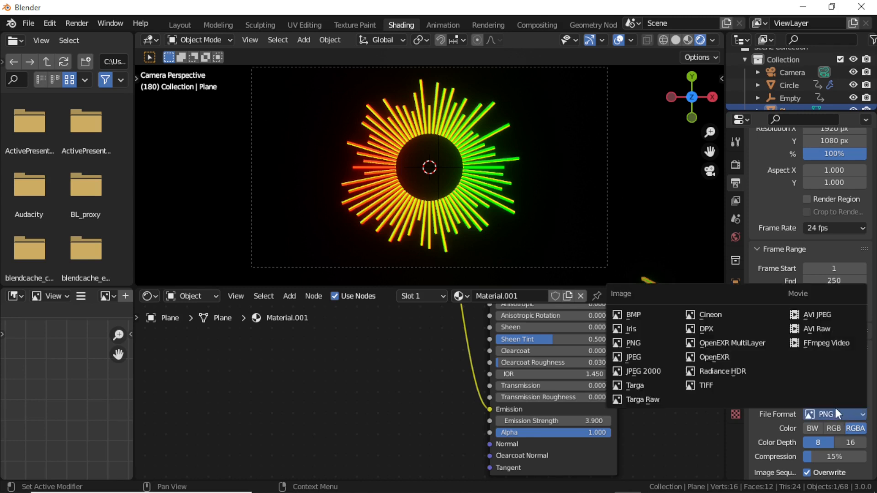
click(825, 345)
Expand the output's Encoding settings and set the video output quality to High Quality
click(797, 430)
scroll(799, 420, down, 5)
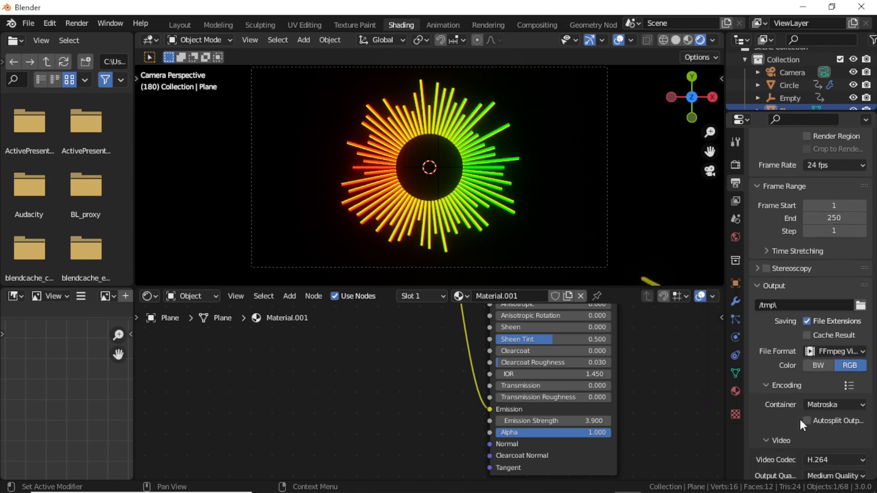
click(811, 425)
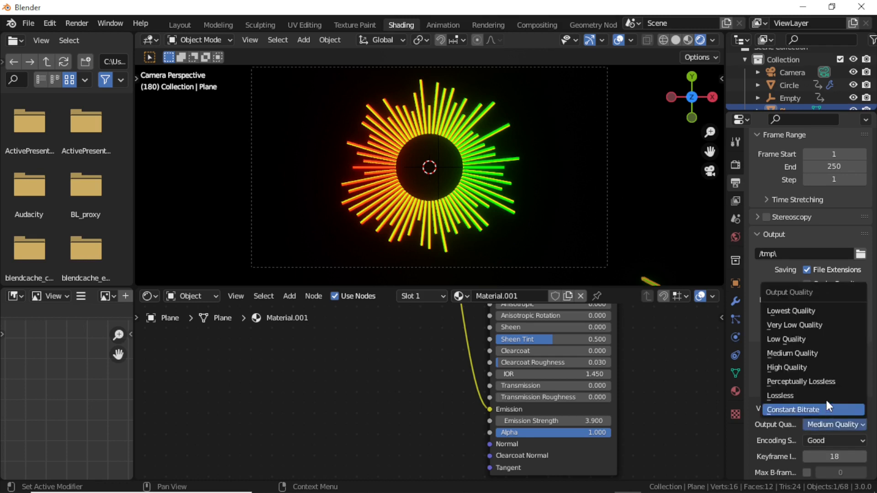
click(814, 371)
Set the output's audio codec to MP3 with a bitrate of 320
scroll(821, 378, down, 4)
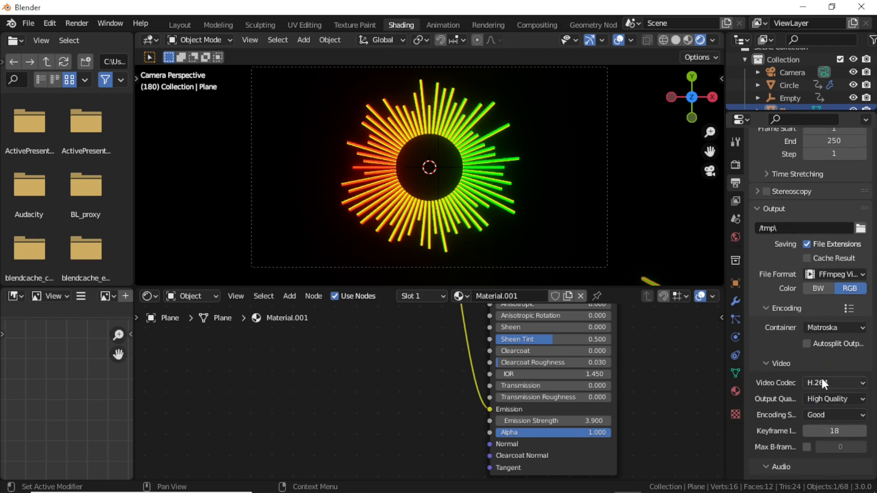
click(825, 433)
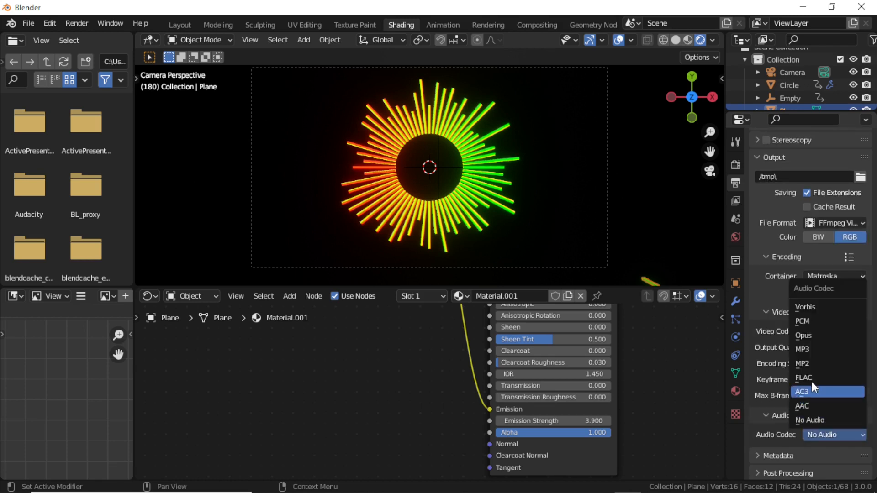
click(807, 350)
scroll(825, 394, down, 3)
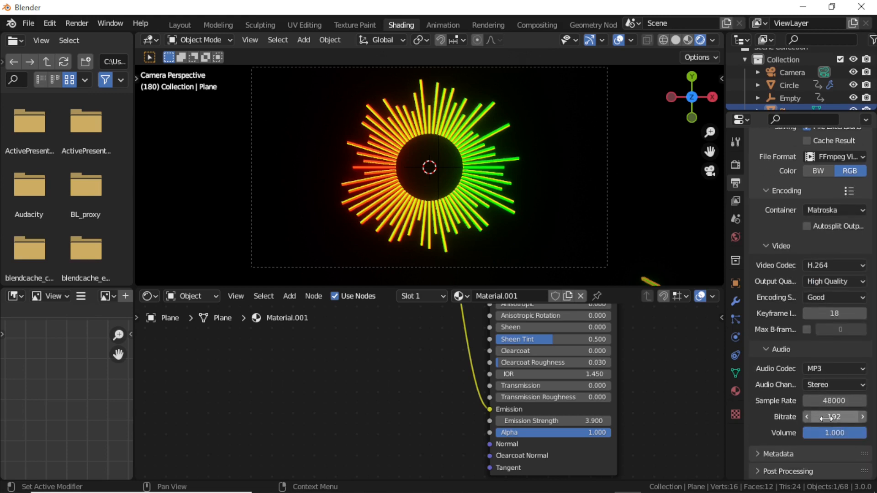
double_click(831, 416)
text(320)
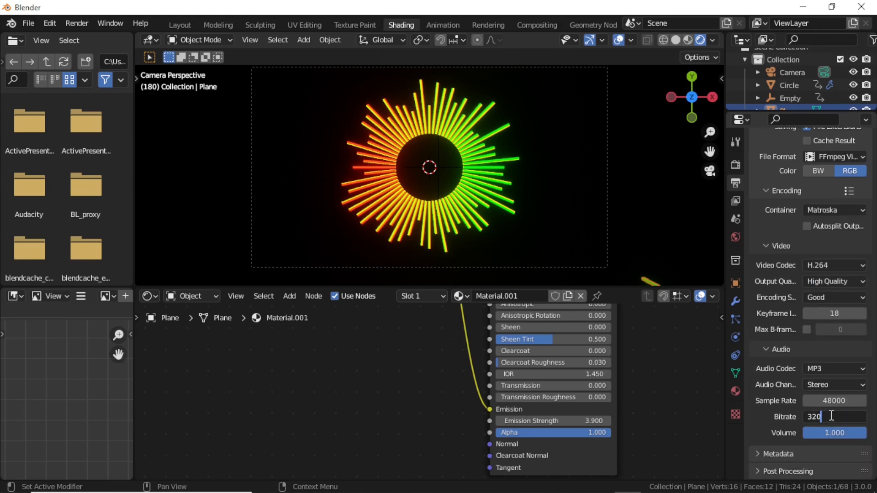
key(Return)
Set Eevee's render sampling to 128 samples
scroll(797, 311, up, 8)
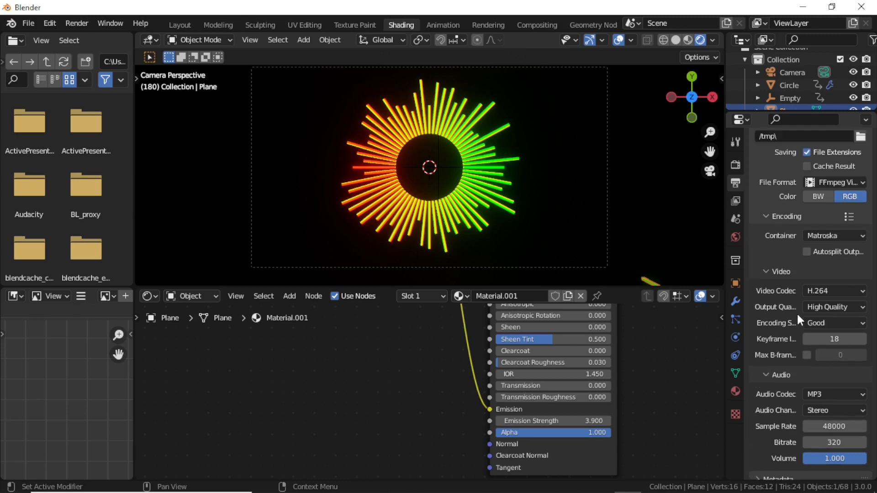
scroll(796, 311, up, 6)
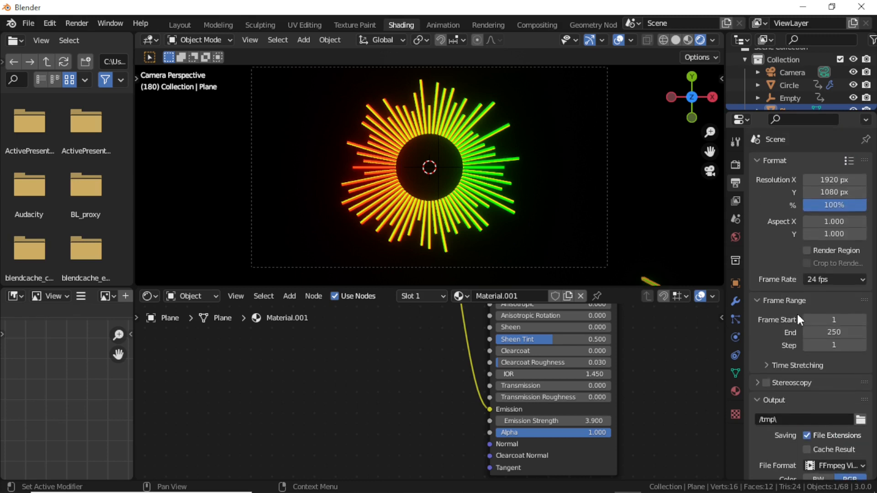
click(736, 198)
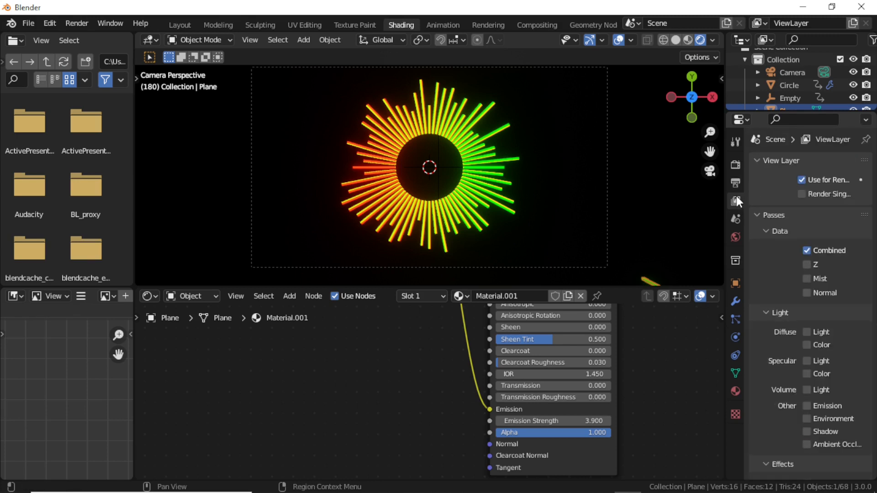
click(734, 179)
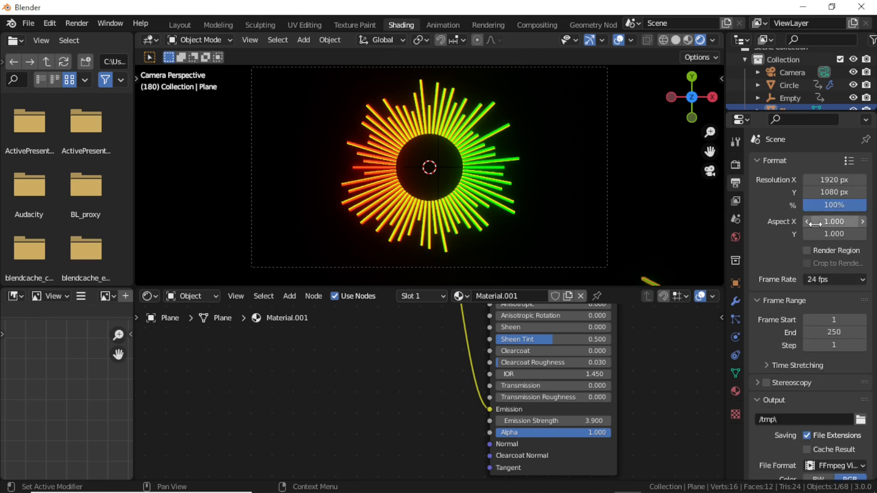
click(734, 165)
click(827, 202)
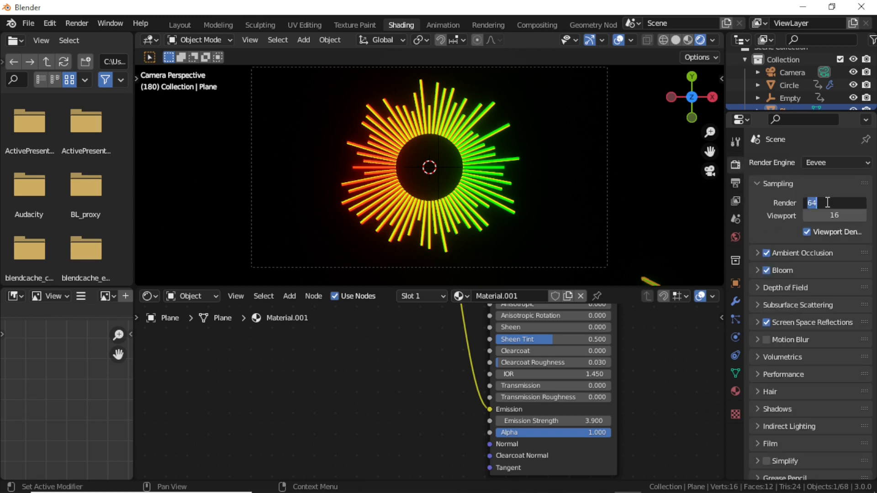
text(128)
key(Return)
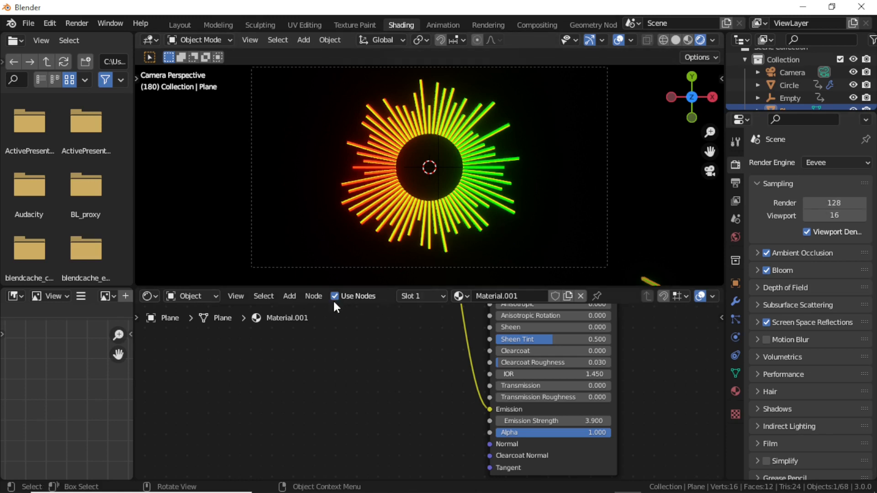
Open the commands for rendering the scene
click(73, 23)
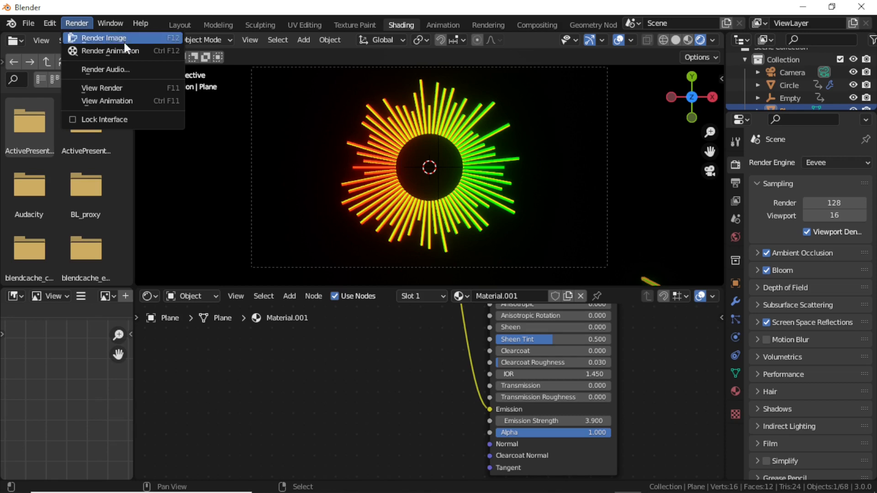